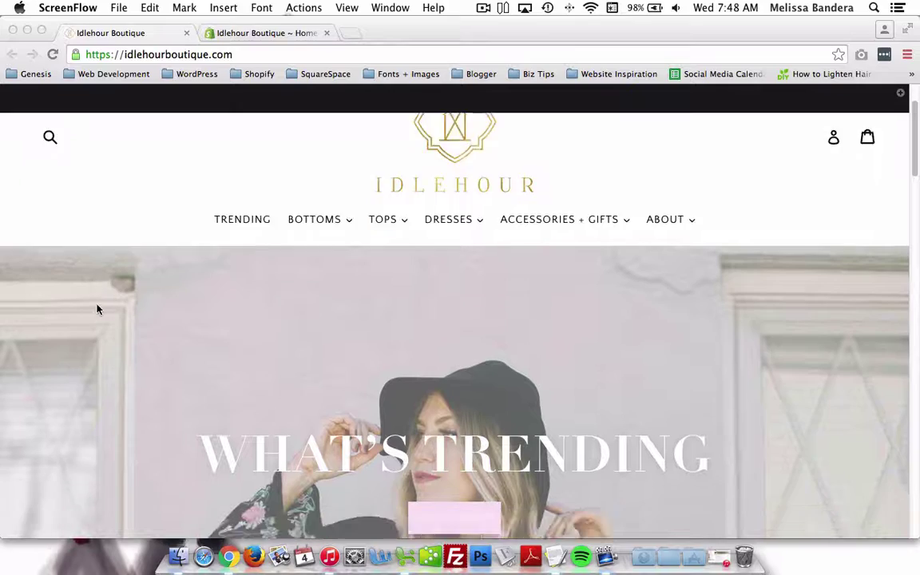
Look over the live Idlehour Boutique homepage, then open the current Debut theme for customization in the Shopify admin
scroll(151, 338, down, 7)
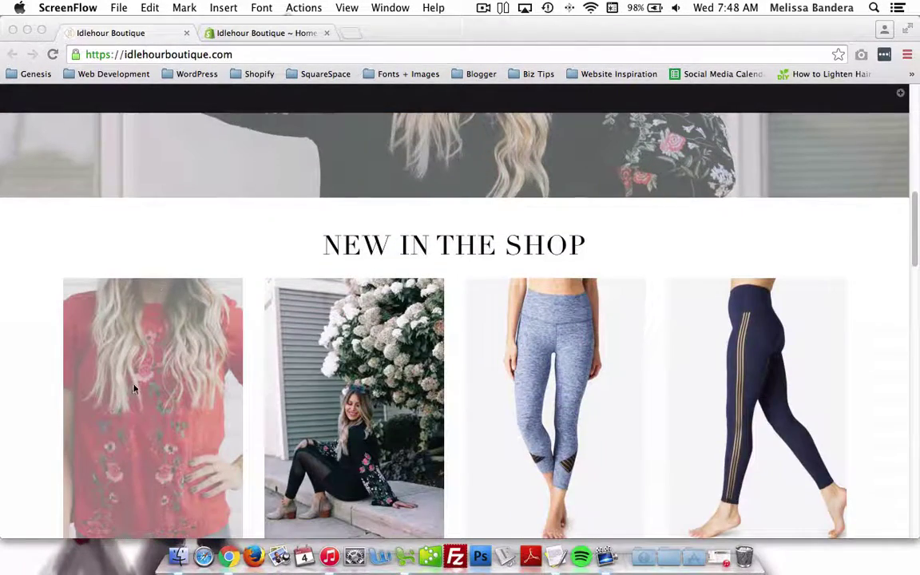
scroll(128, 382, down, 3)
scroll(26, 362, down, 5)
scroll(26, 362, down, 4)
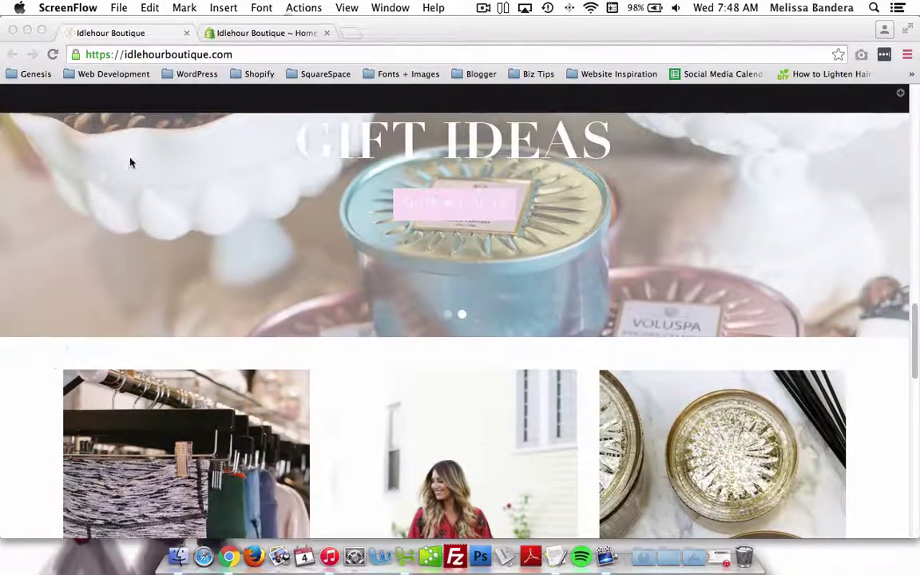
click(220, 34)
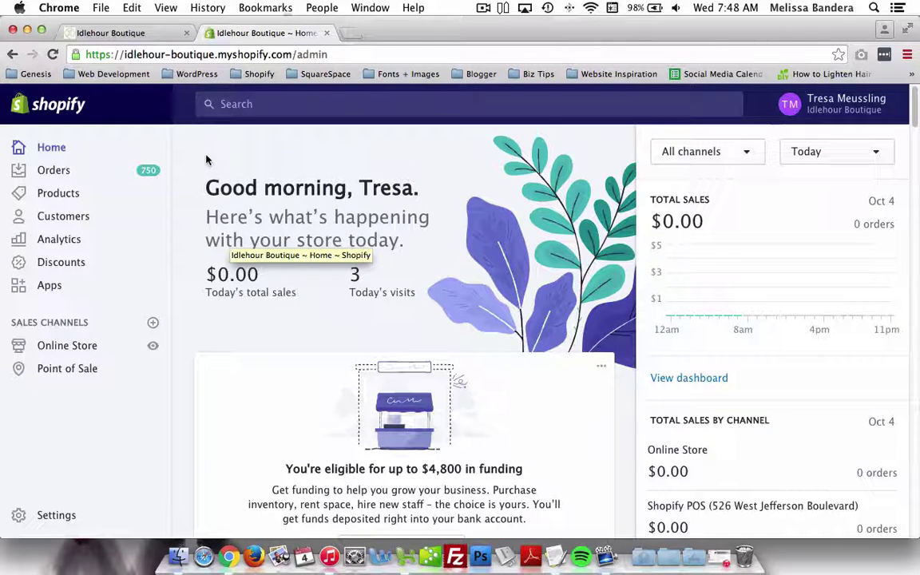
click(77, 347)
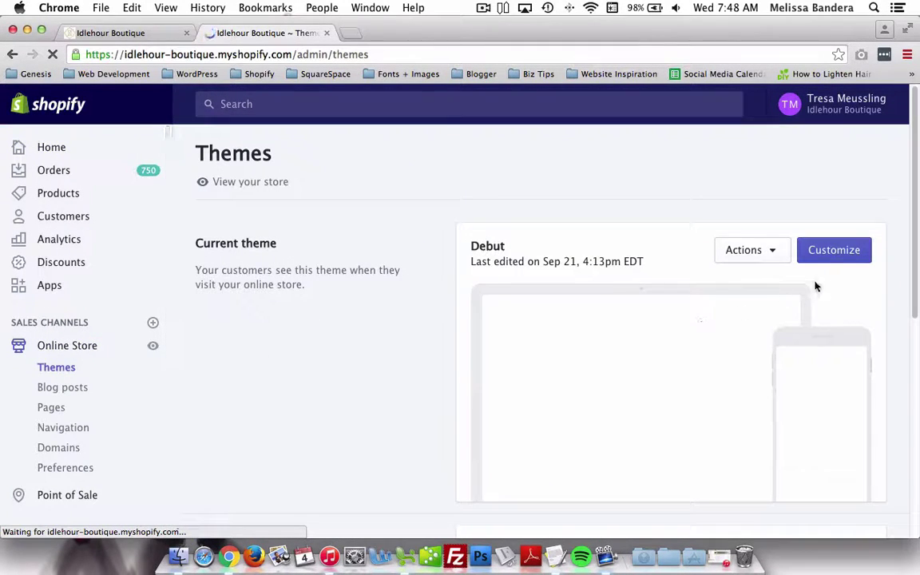
click(833, 253)
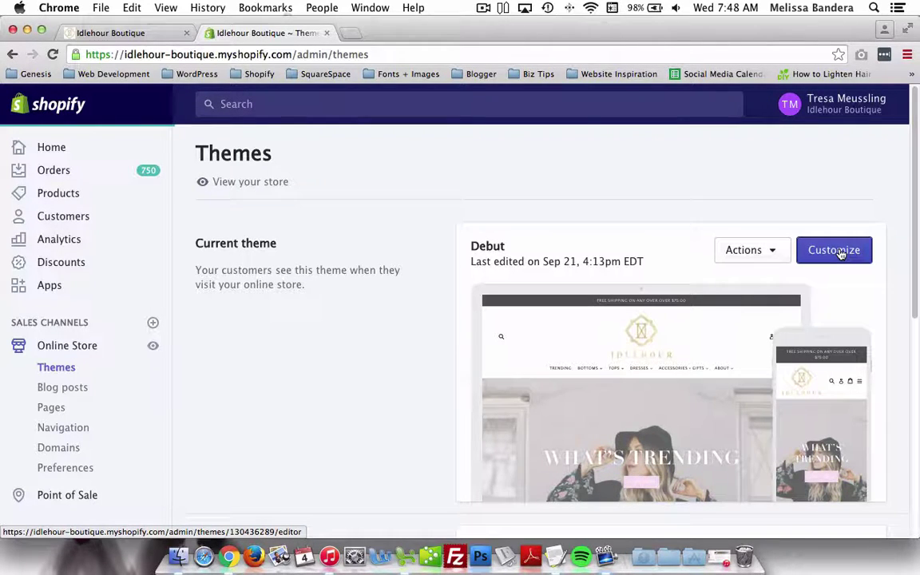
click(840, 253)
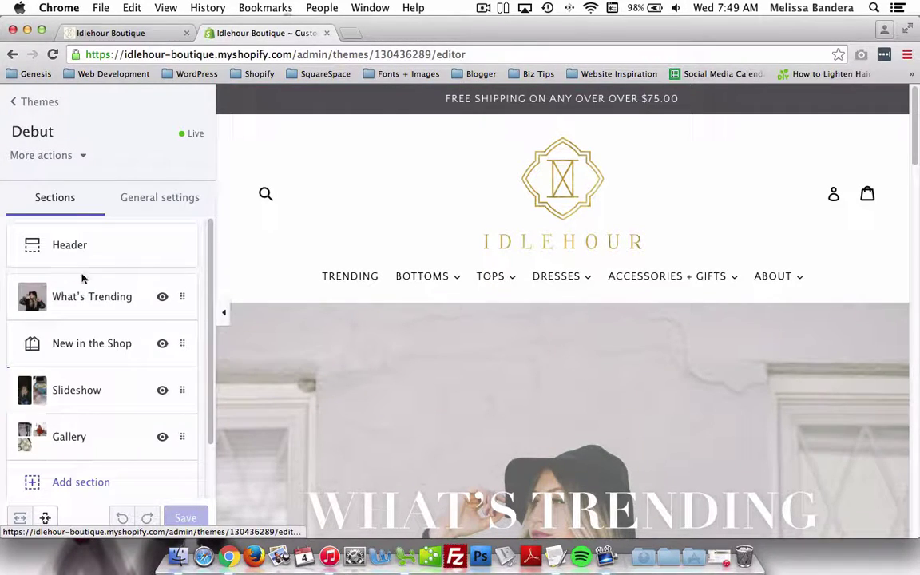
Open the What's Trending section and review its image, alignment, heading, text, size and button settings
scroll(219, 336, down, 5)
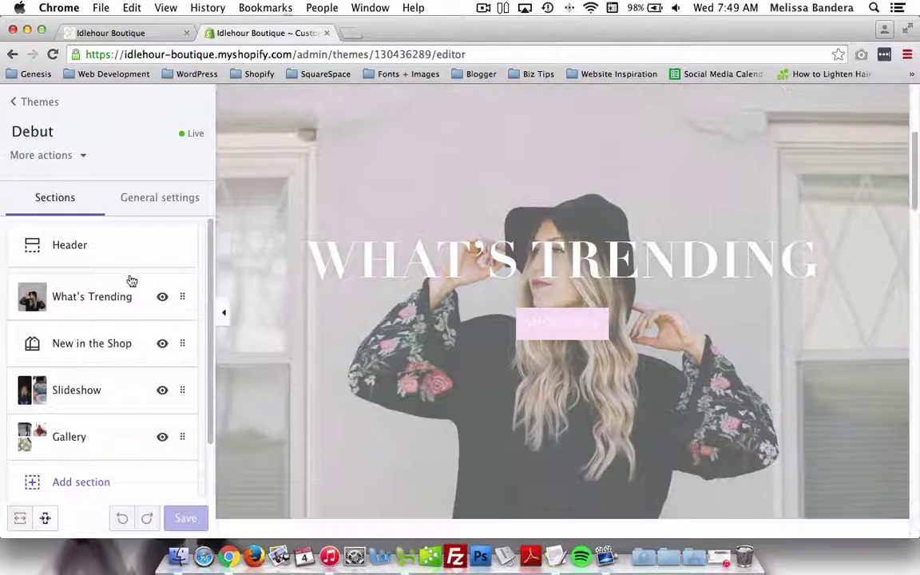
scroll(70, 471, down, 1)
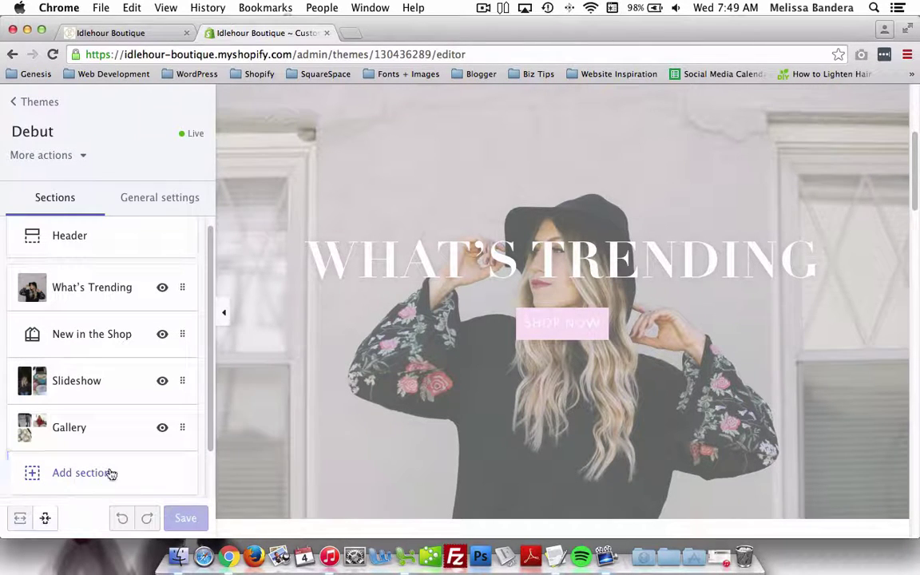
scroll(281, 448, down, 10)
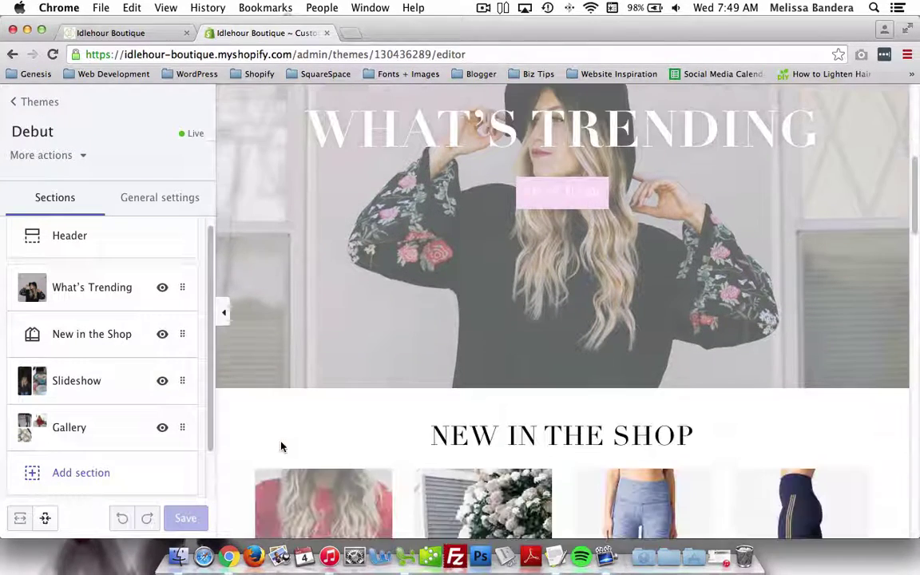
scroll(281, 448, down, 1)
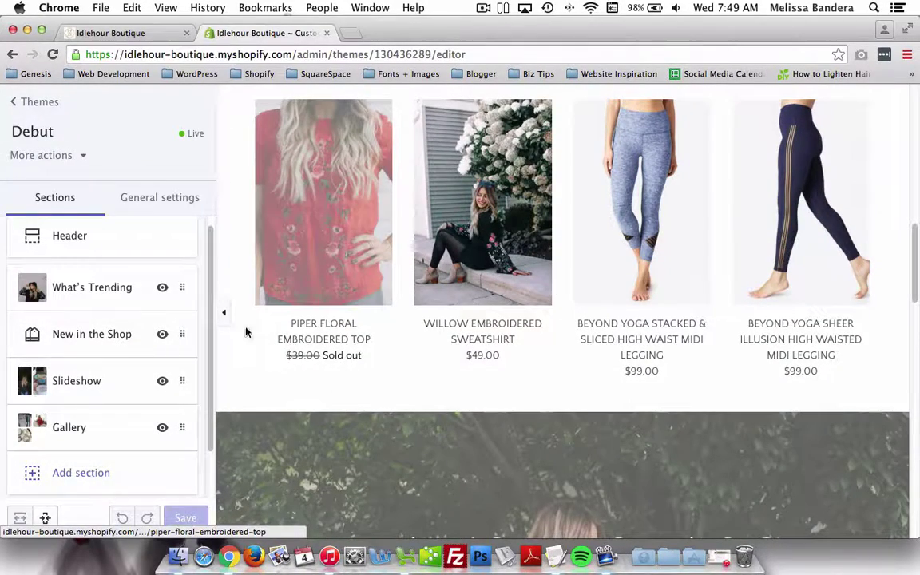
click(99, 294)
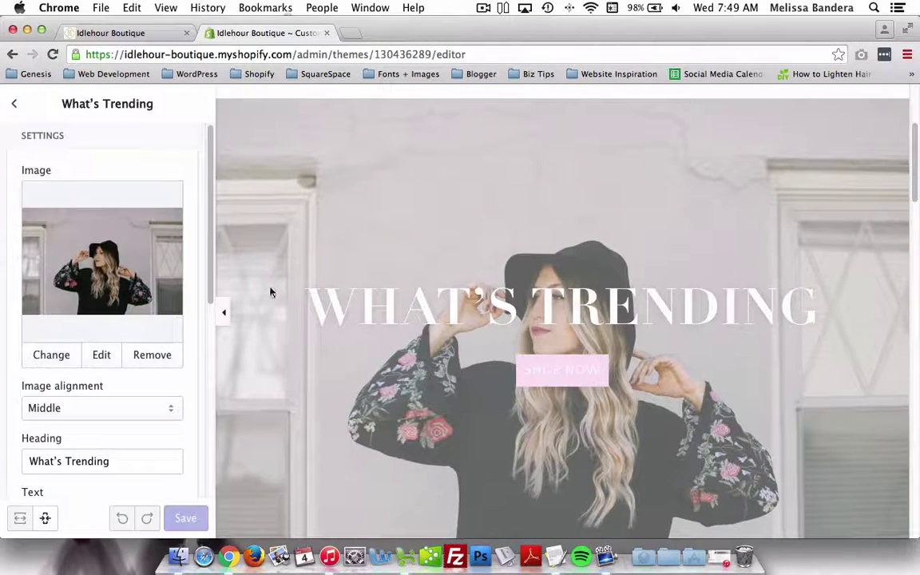
scroll(93, 335, down, 5)
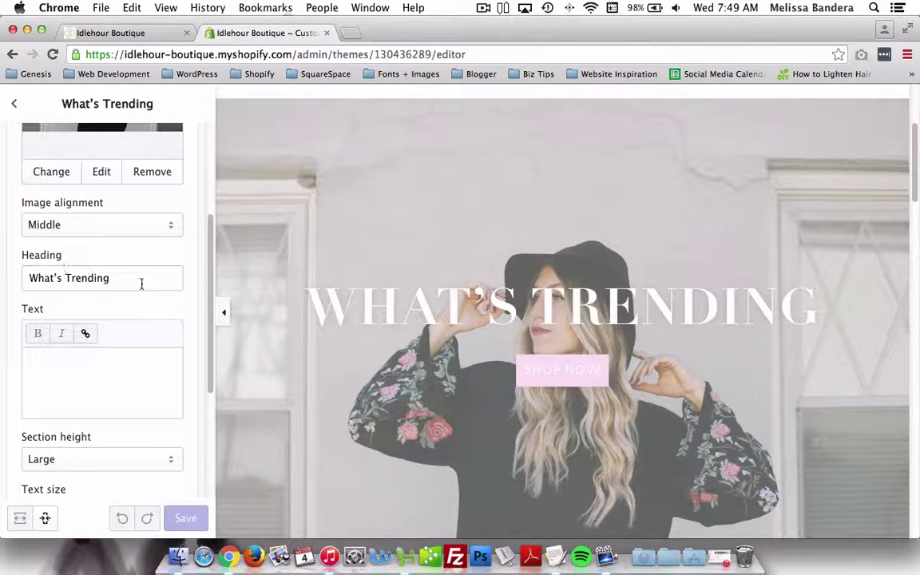
scroll(104, 284, up, 3)
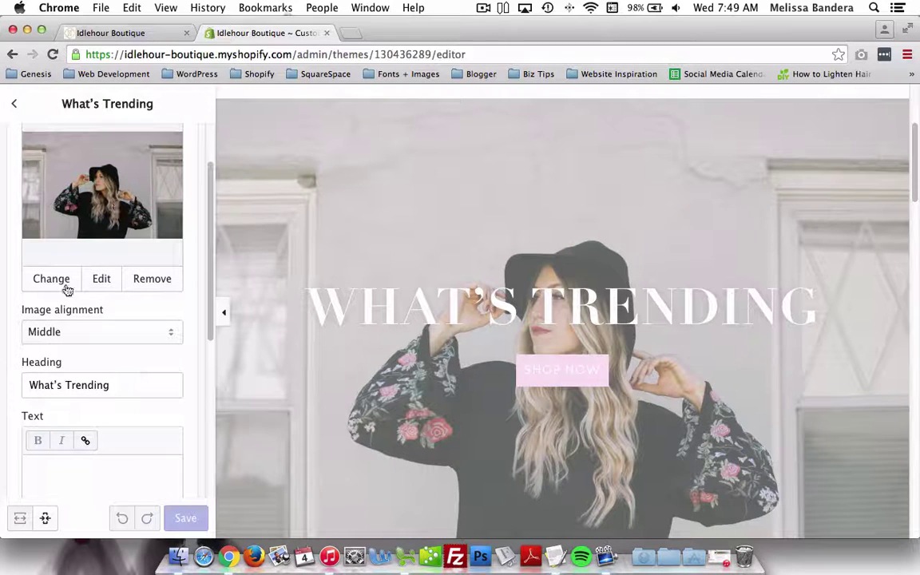
scroll(19, 286, down, 2)
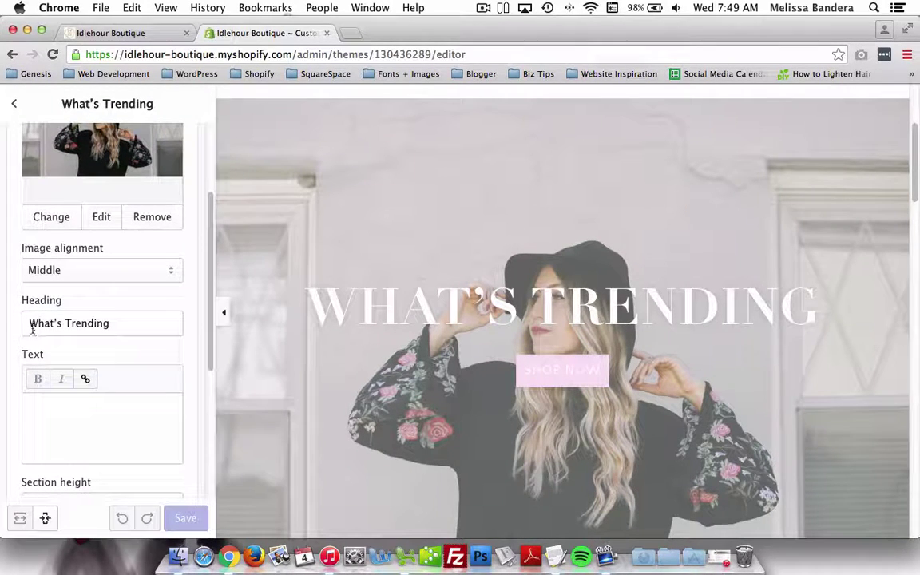
scroll(127, 329, down, 5)
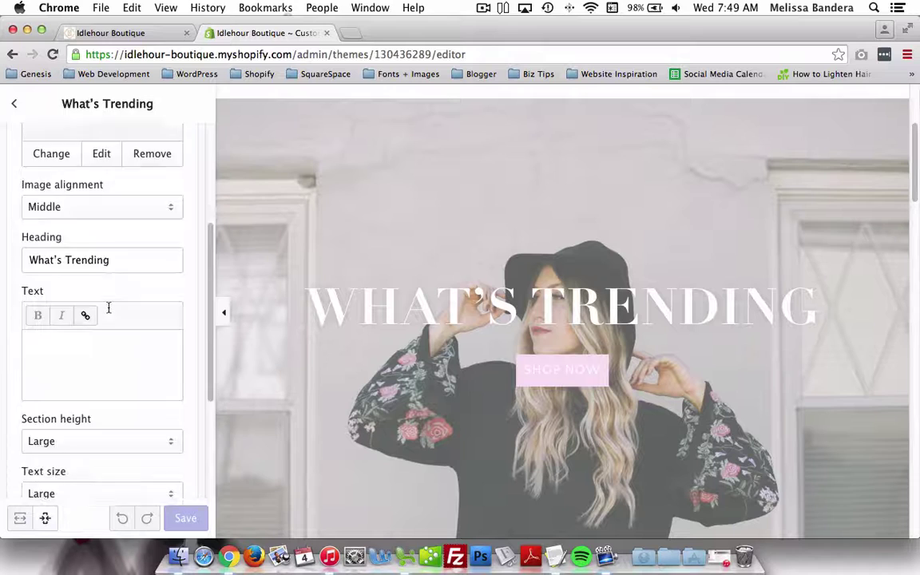
scroll(89, 407, down, 2)
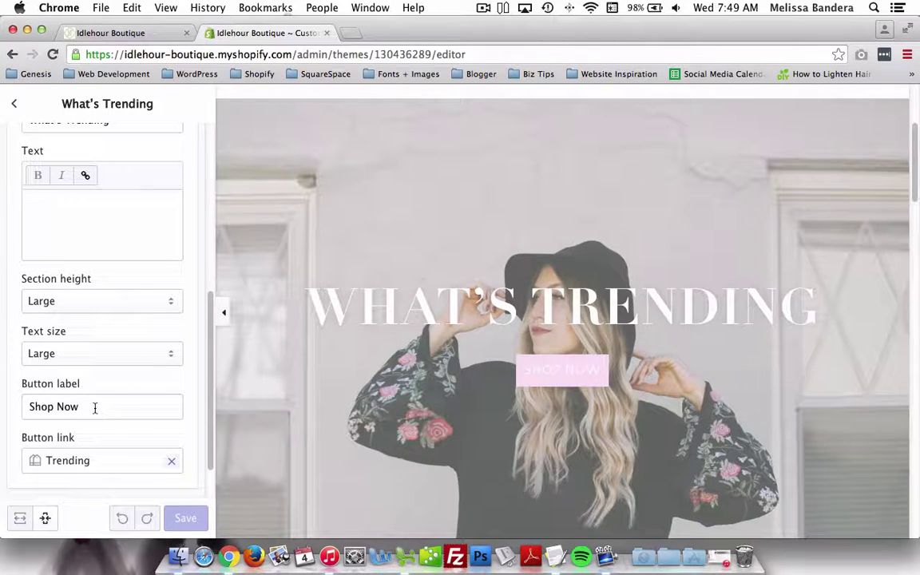
scroll(94, 408, down, 2)
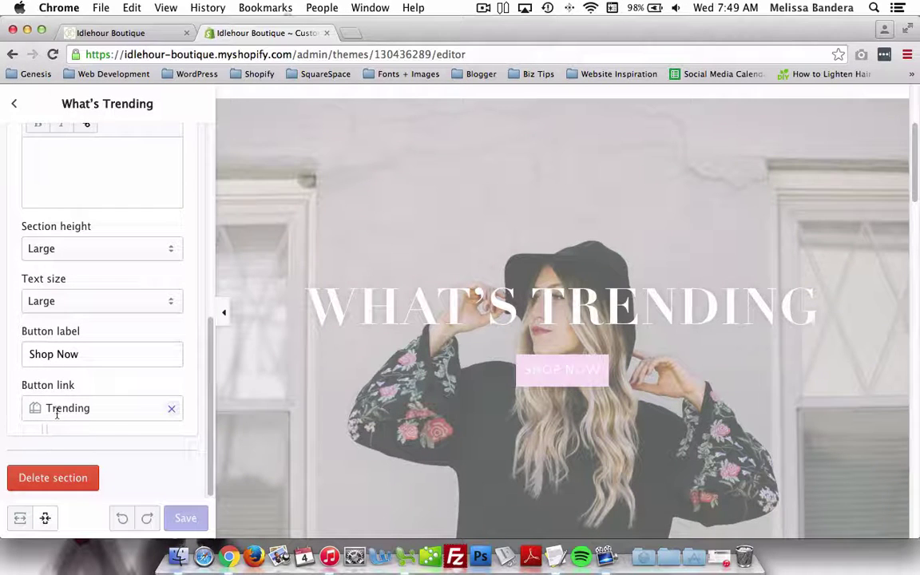
Clear the What's Trending section's button link and link it to the Trending collection
click(119, 406)
click(171, 412)
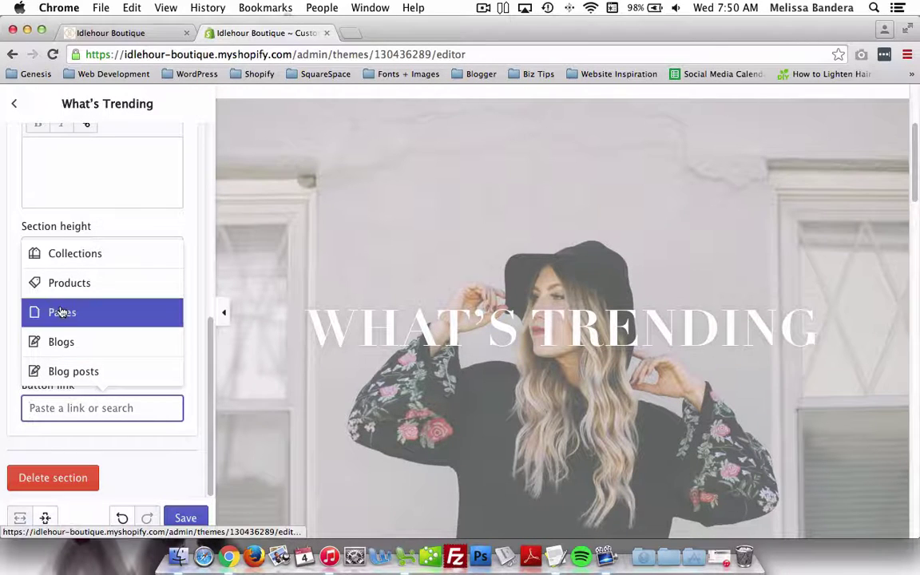
click(62, 262)
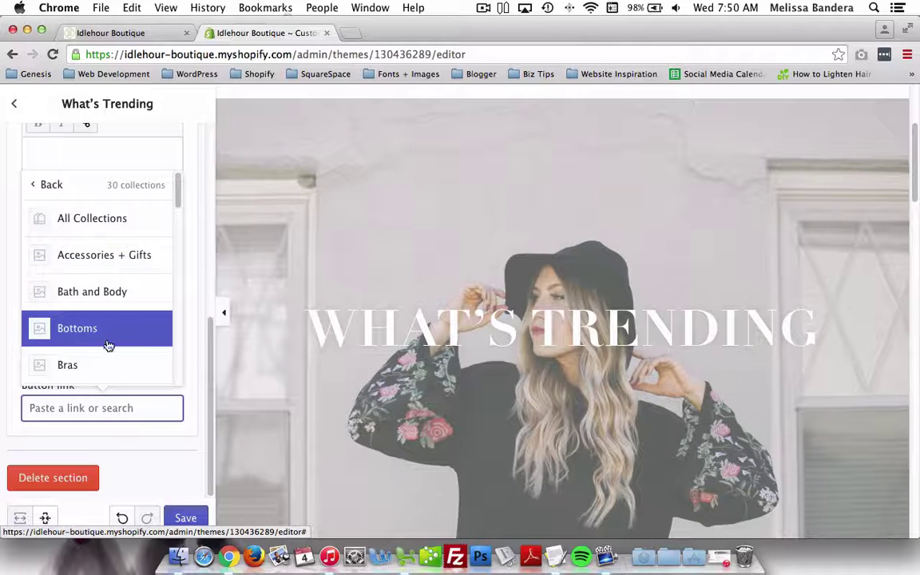
scroll(104, 335, down, 2)
scroll(98, 308, down, 1)
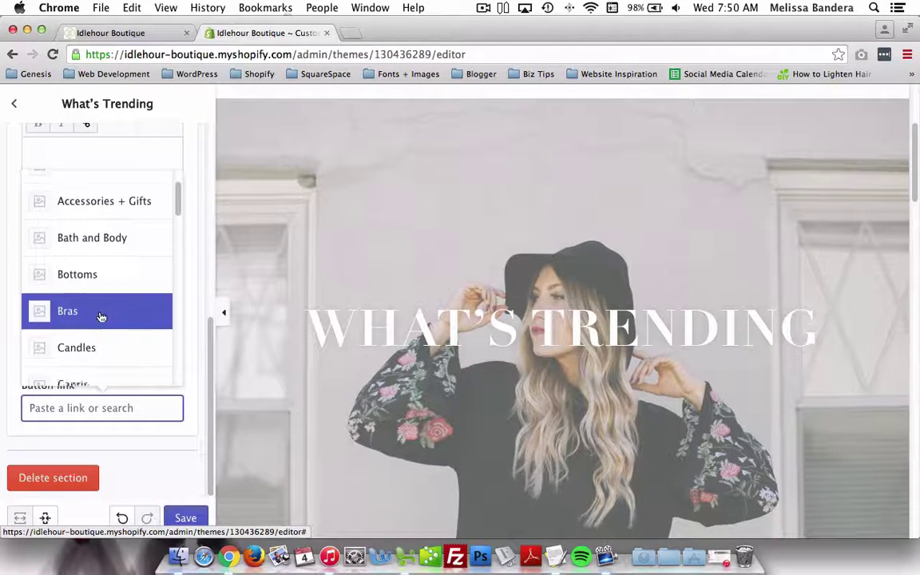
scroll(100, 344, down, 2)
scroll(120, 349, down, 1)
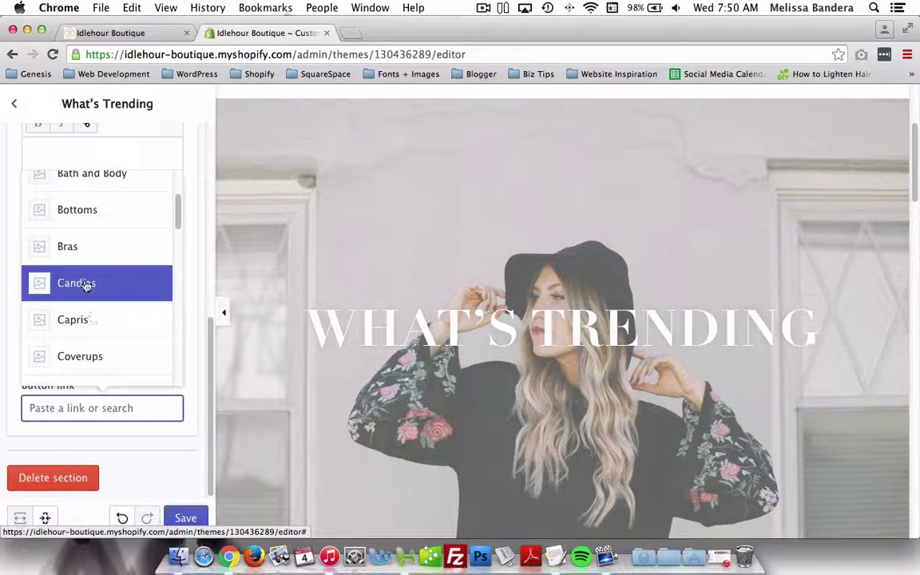
scroll(80, 284, down, 6)
scroll(78, 278, down, 10)
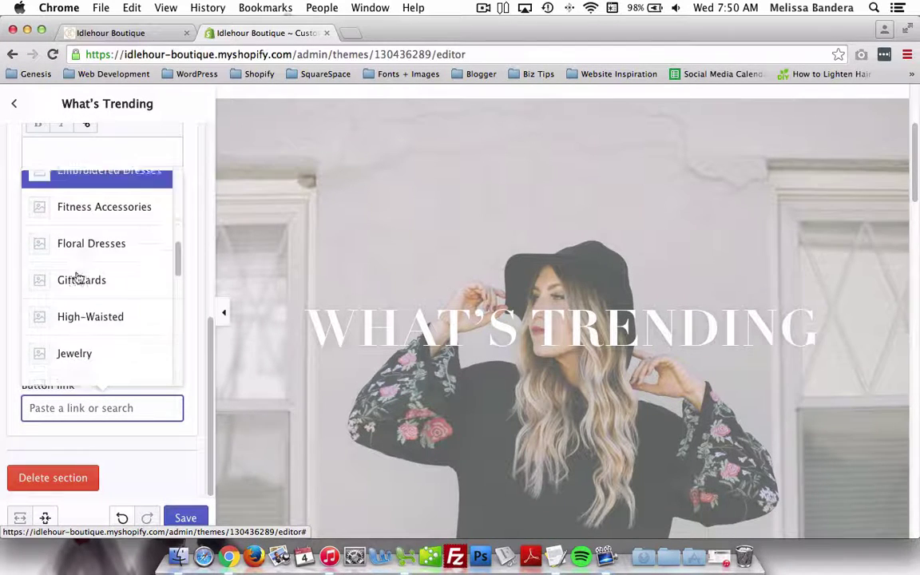
scroll(78, 275, down, 10)
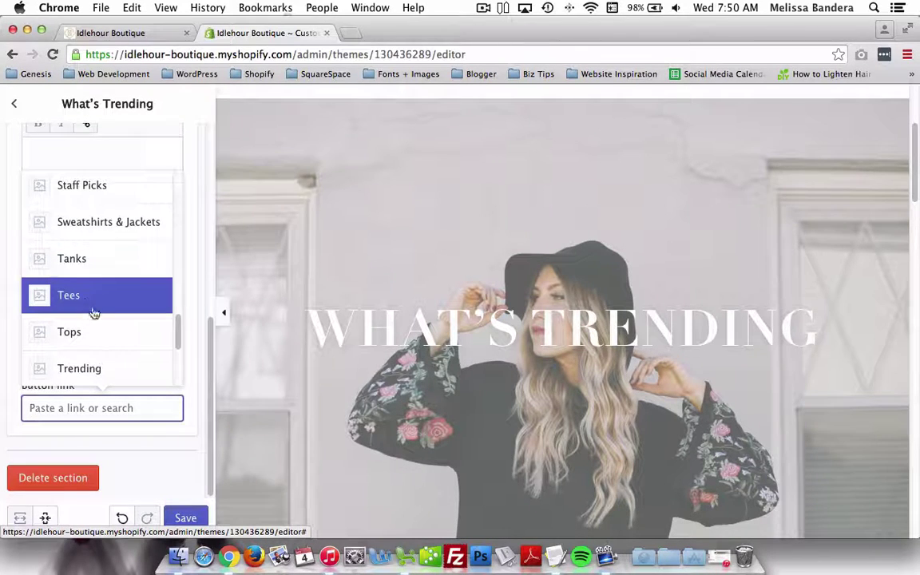
scroll(88, 343, down, 1)
click(86, 355)
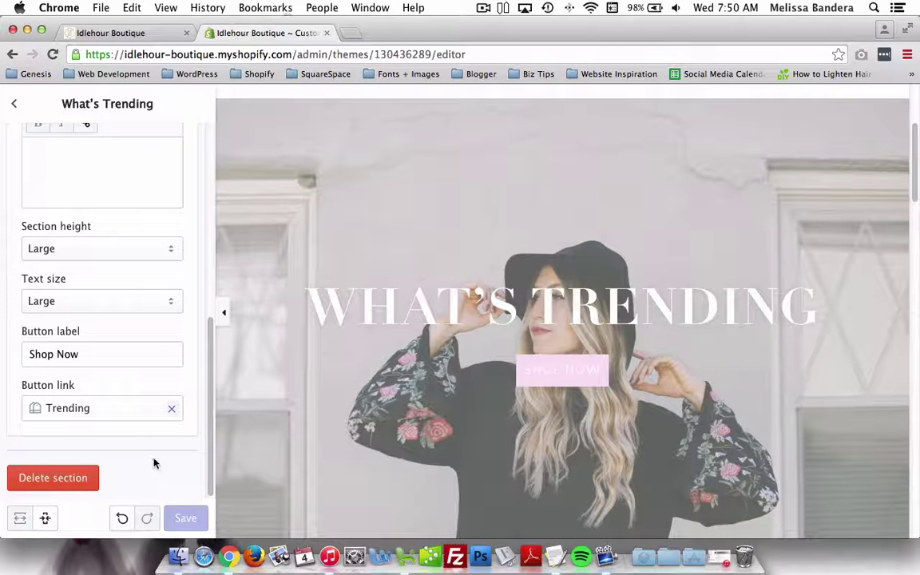
Return to the list of homepage sections and move the Gallery section above the Slideshow
scroll(154, 463, up, 3)
scroll(40, 390, up, 5)
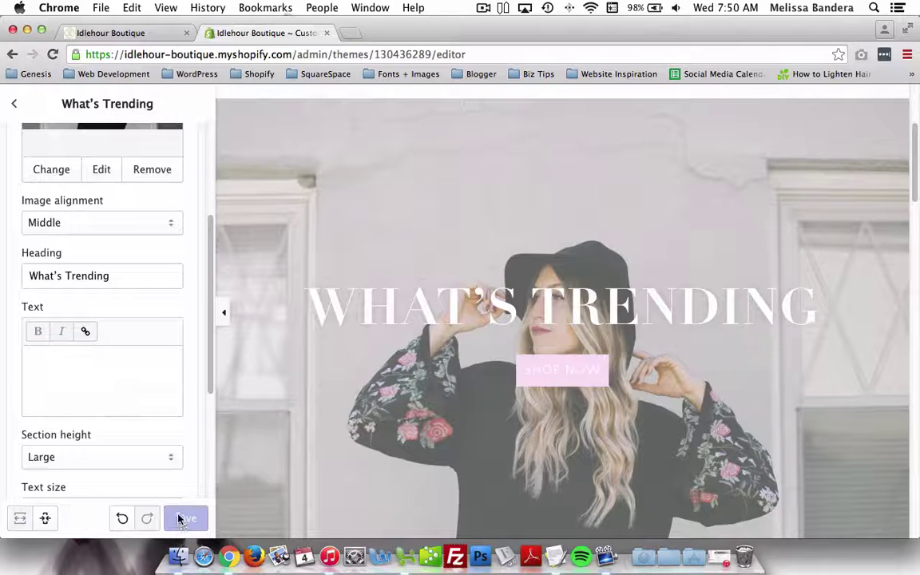
scroll(99, 271, up, 5)
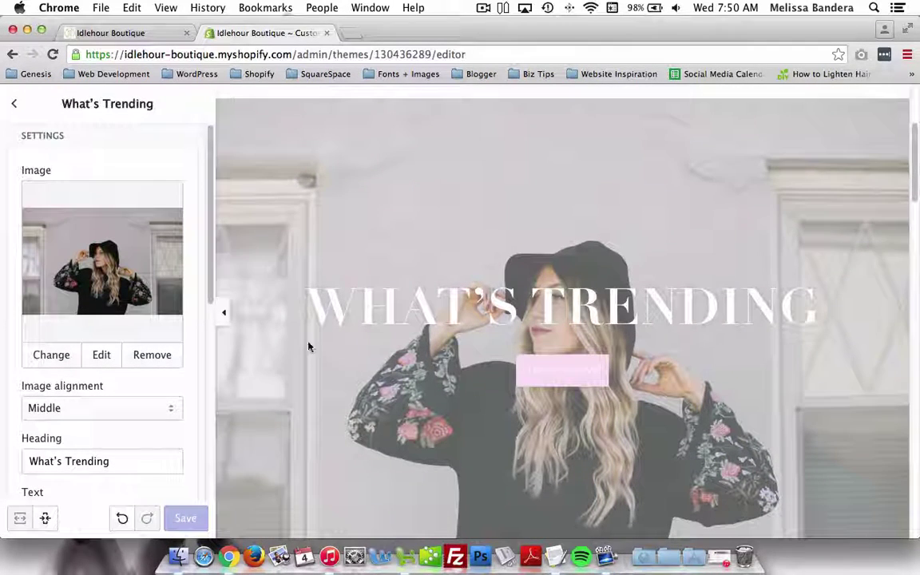
scroll(71, 250, down, 10)
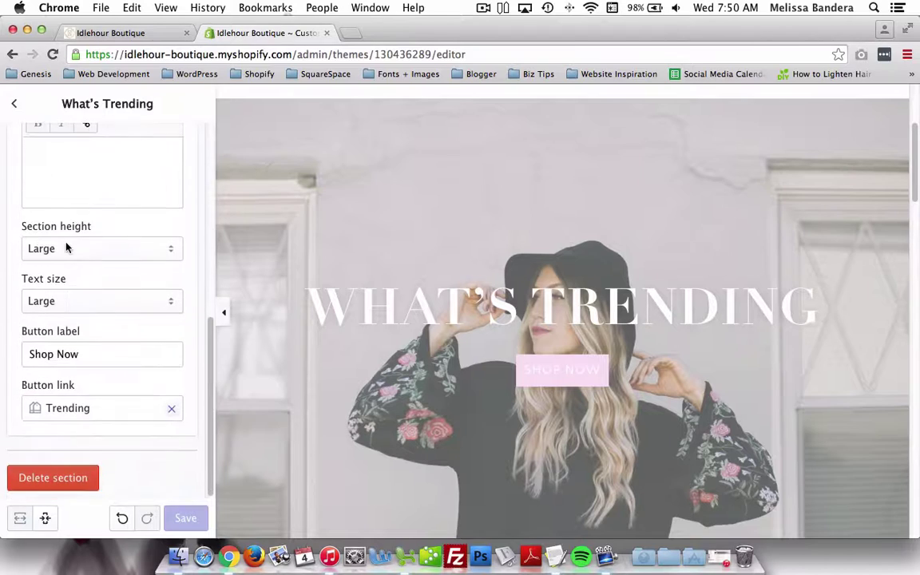
click(16, 106)
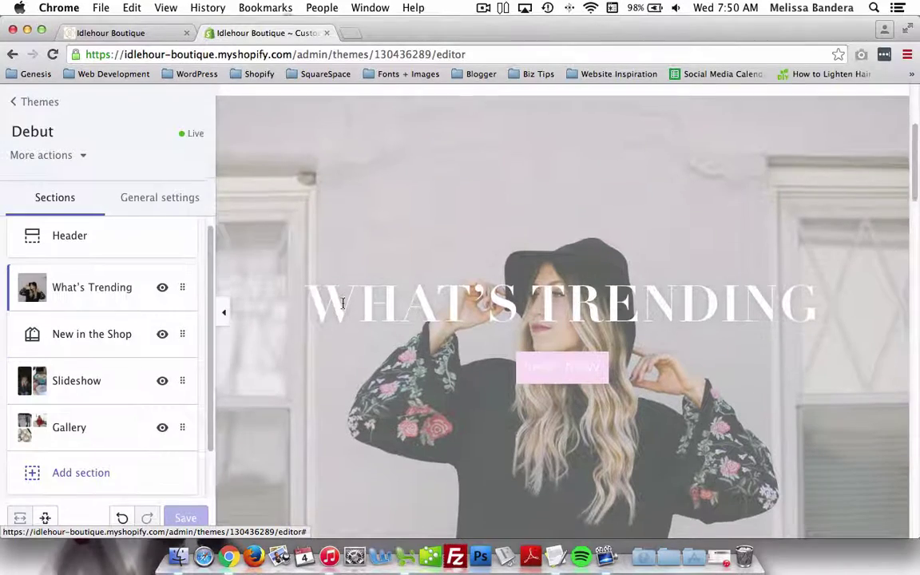
scroll(343, 303, down, 10)
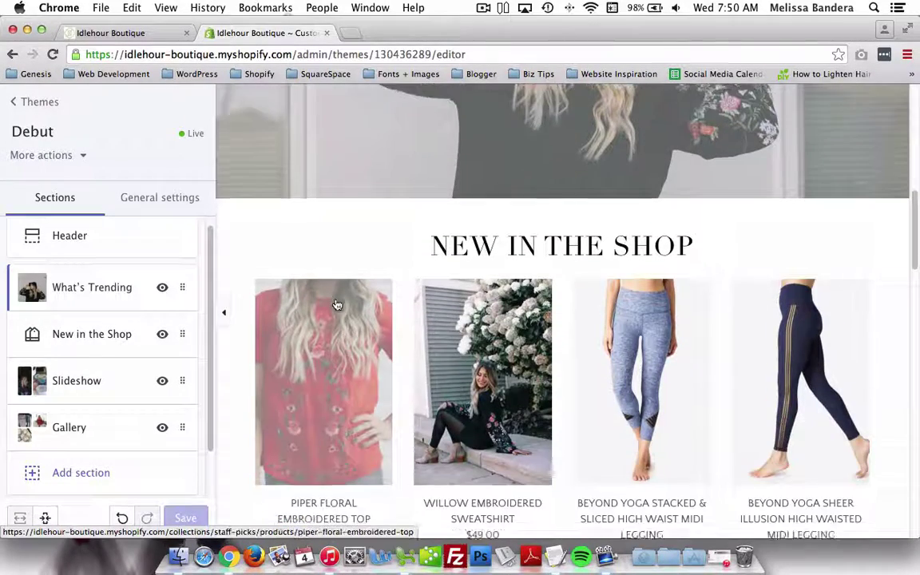
scroll(337, 305, down, 2)
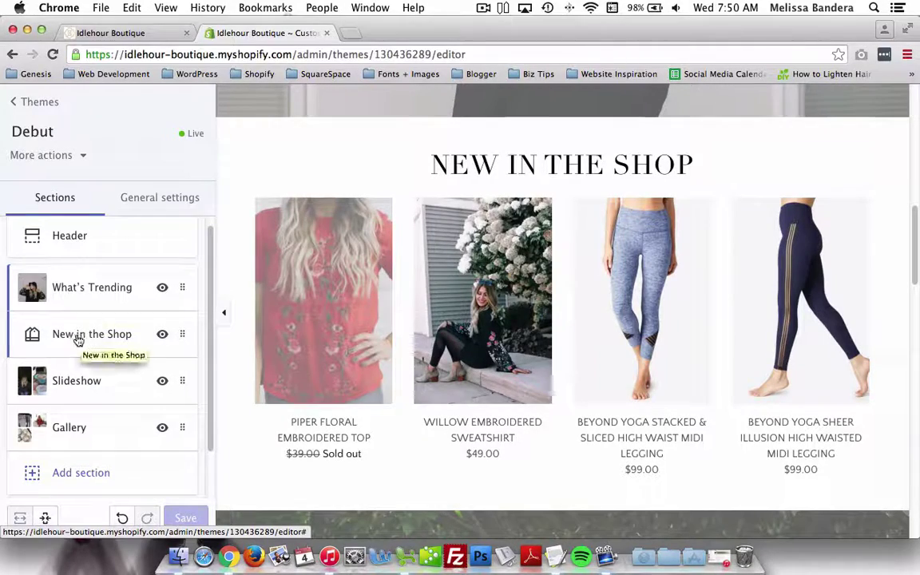
drag(103, 428, 107, 366)
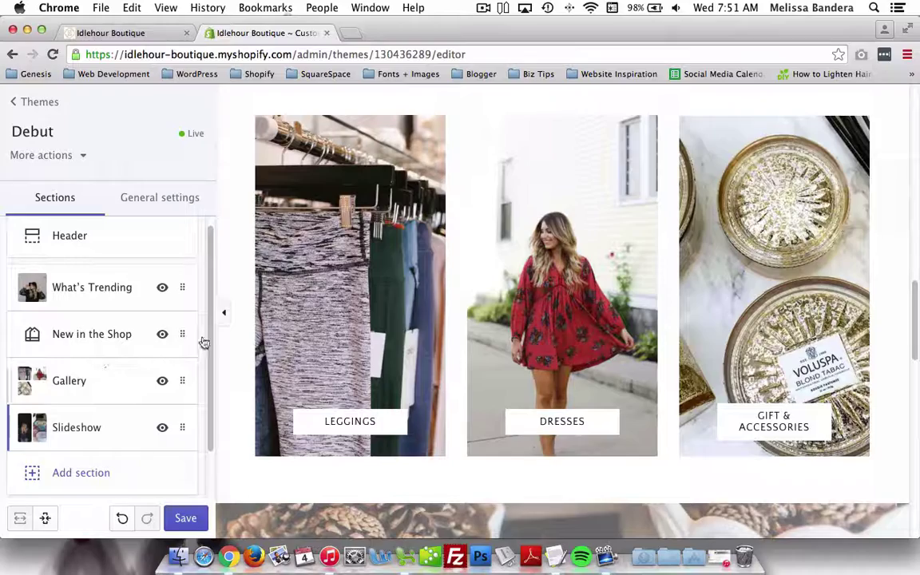
Examine the new section order in the homepage preview, from What's Trending down to the Instagram feed
scroll(486, 353, up, 15)
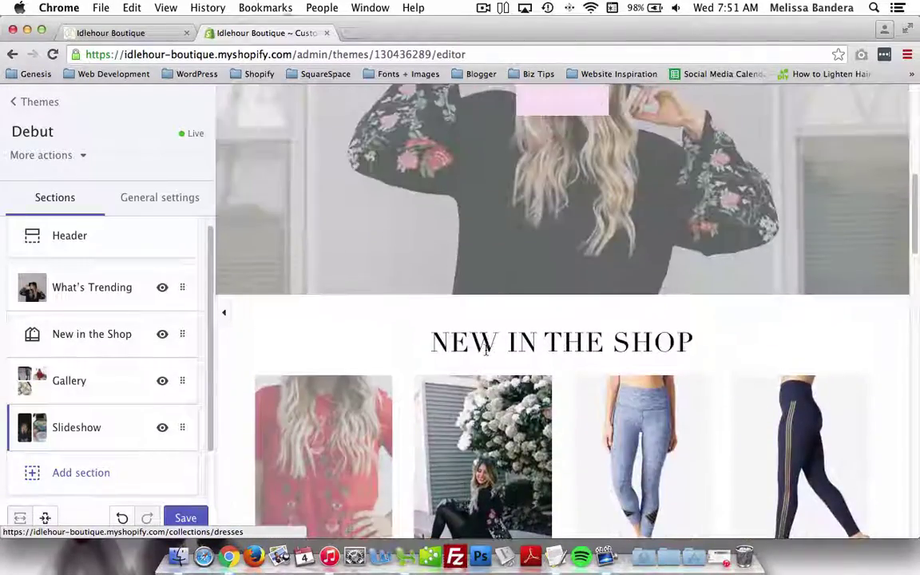
scroll(485, 353, up, 2)
scroll(485, 354, down, 10)
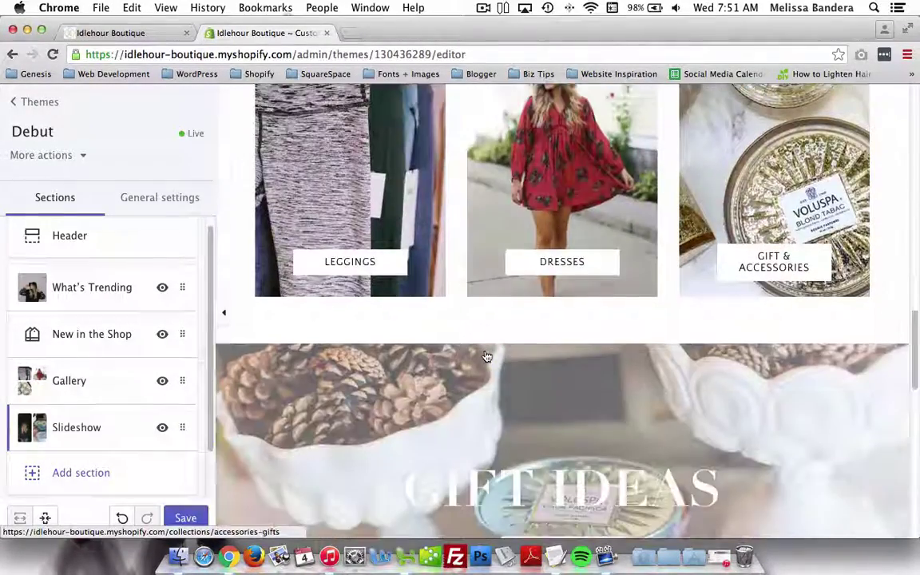
scroll(486, 355, down, 3)
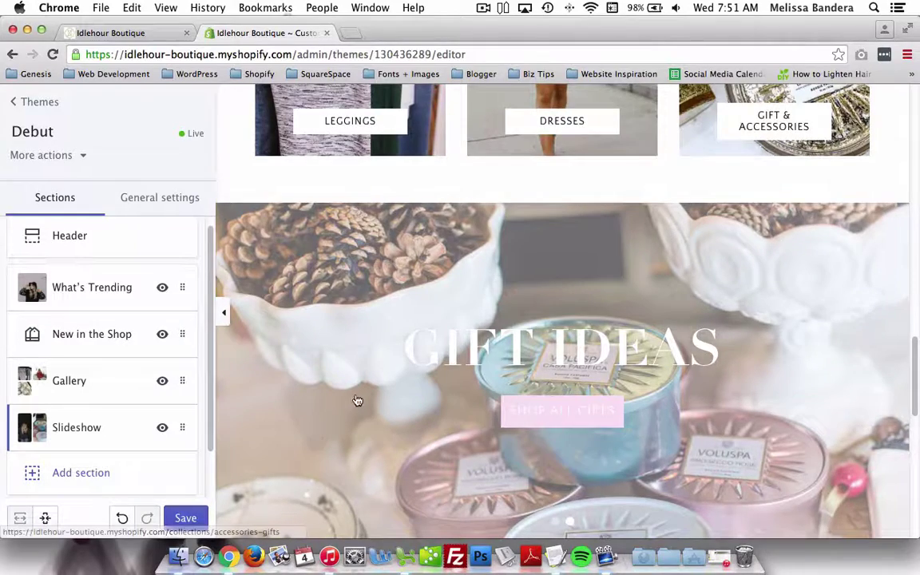
scroll(357, 400, down, 8)
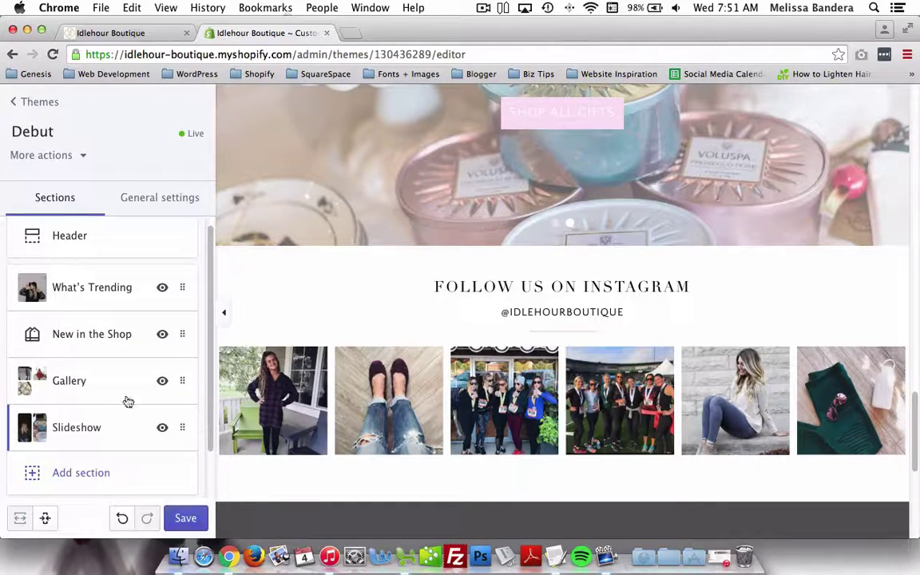
Move the Slideshow section back above the Gallery section and review the image, alignment and link settings of the Gallery's first image
drag(115, 433, 118, 380)
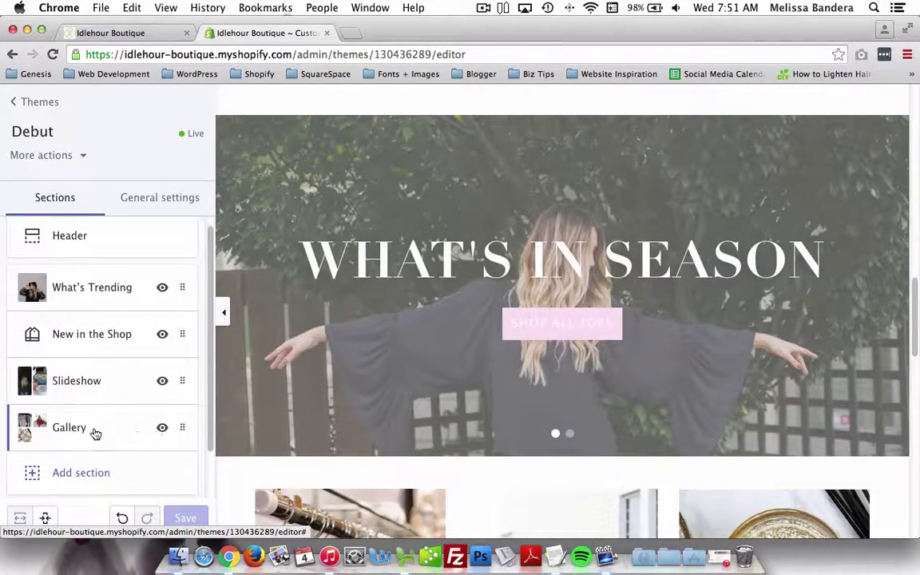
click(71, 429)
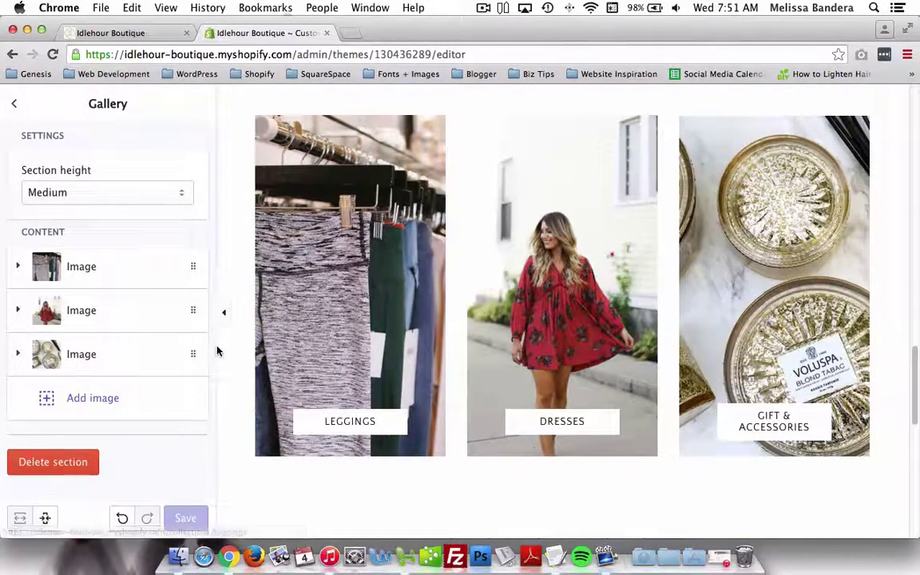
click(89, 272)
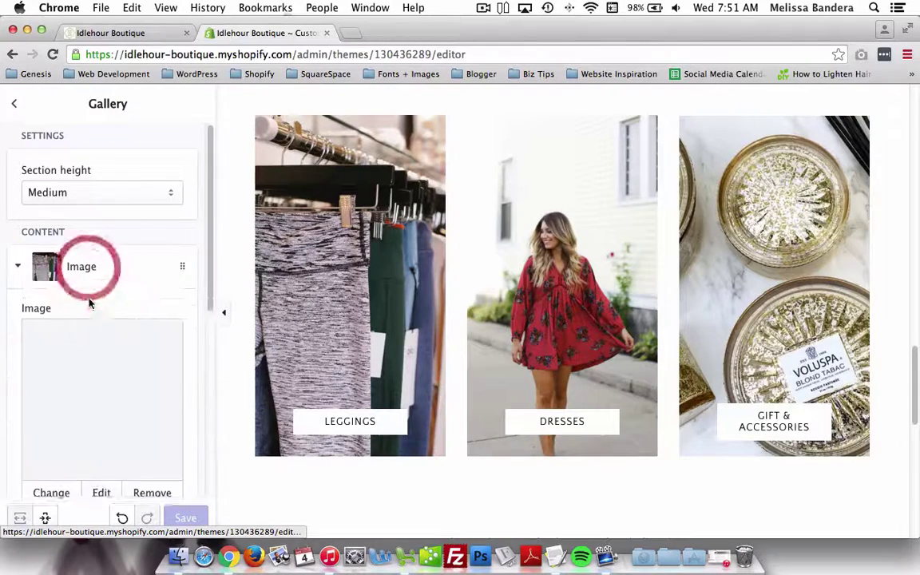
scroll(164, 288, down, 1)
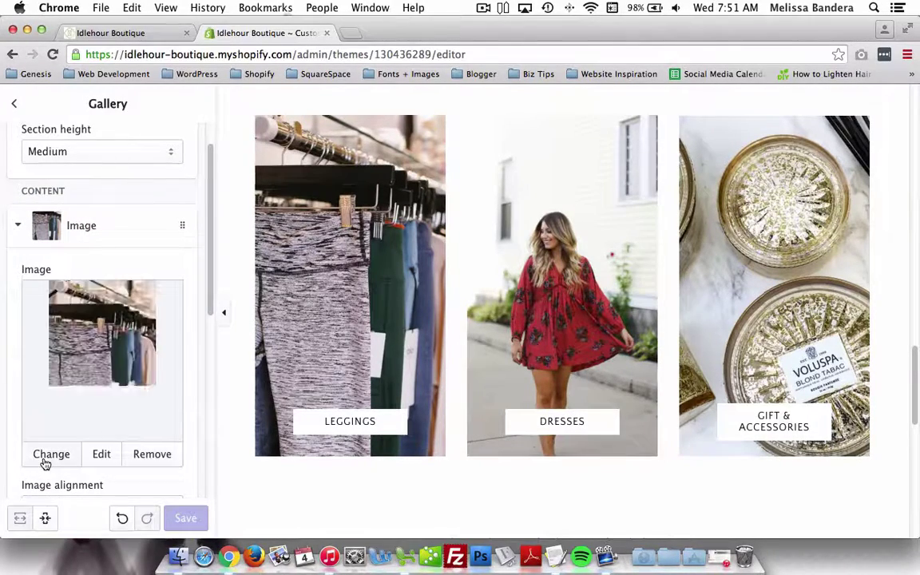
scroll(21, 346, down, 10)
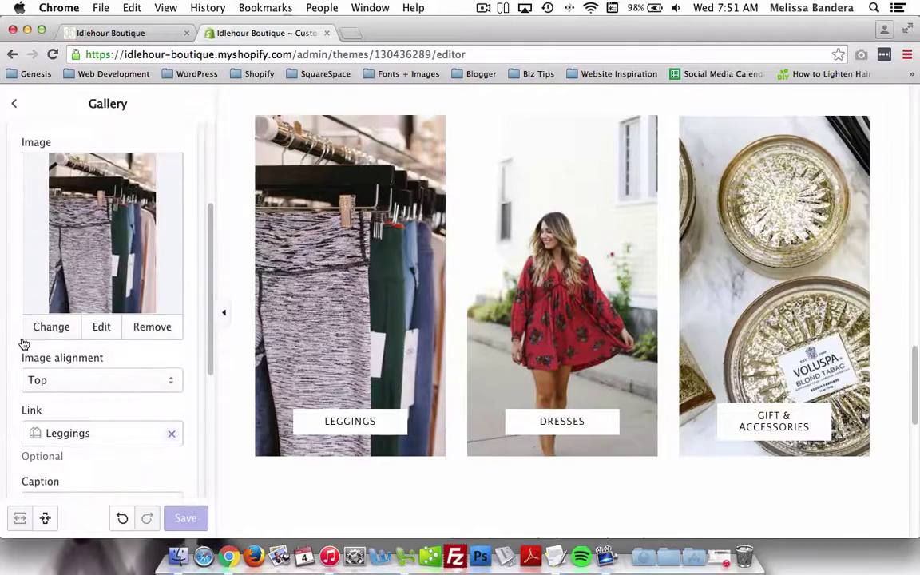
scroll(23, 344, up, 12)
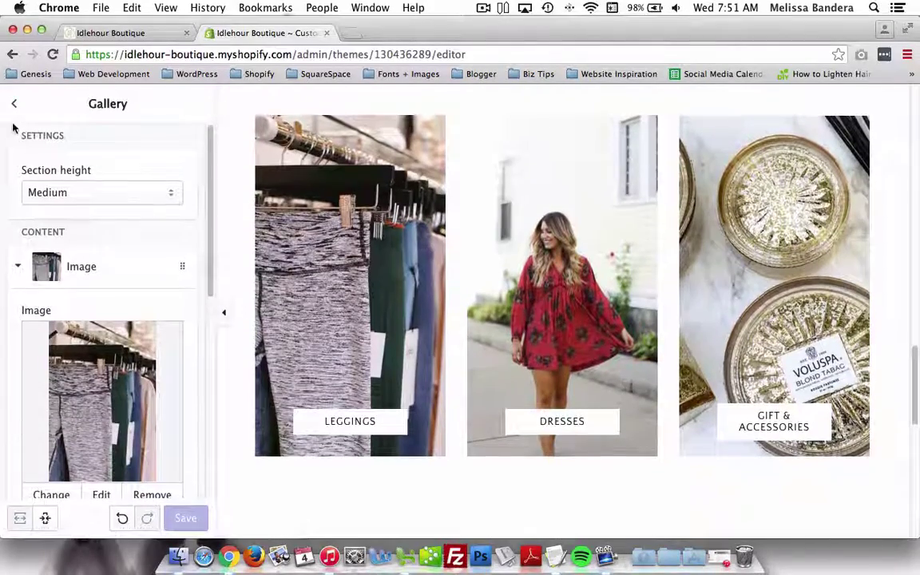
click(14, 107)
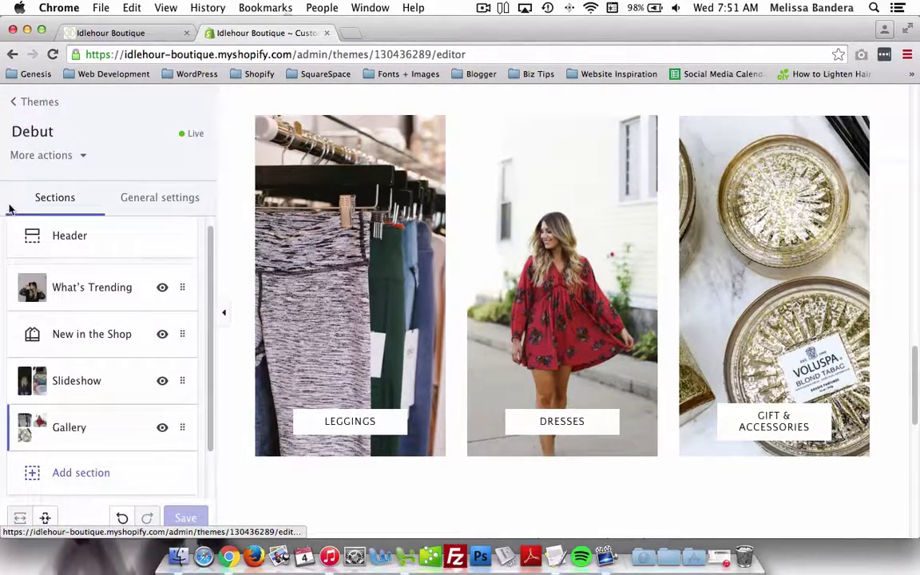
Open the store's Events page in the preview and look over its heading, text and gallery photos
click(446, 250)
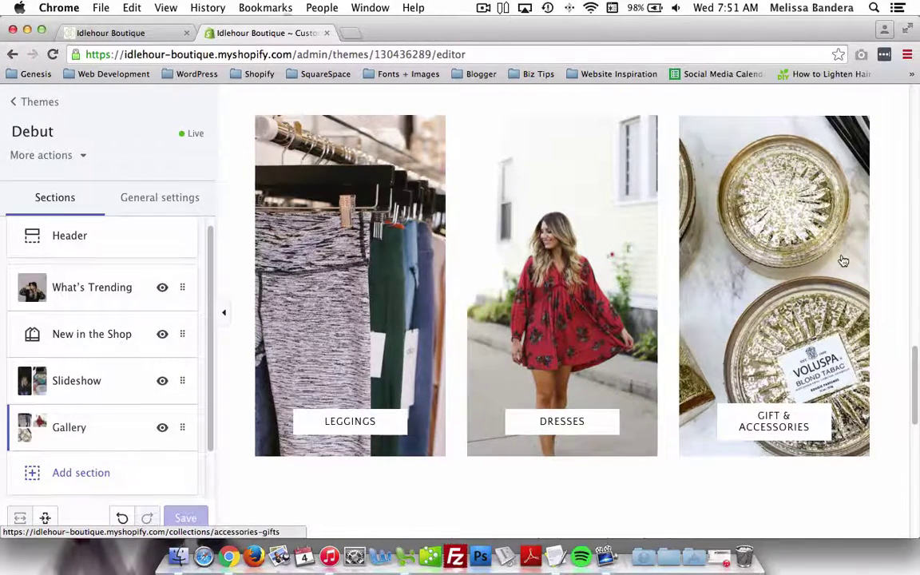
scroll(839, 261, up, 5)
scroll(834, 262, up, 15)
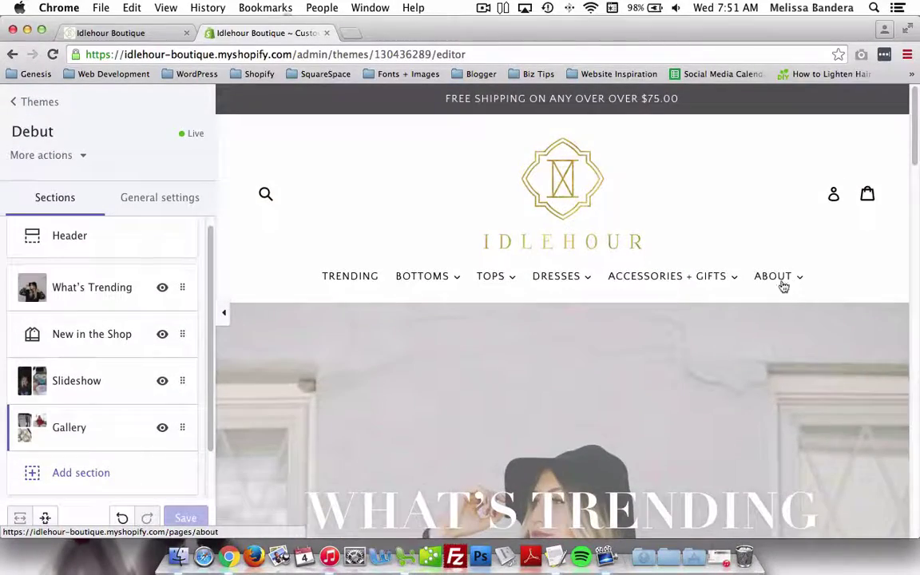
click(782, 283)
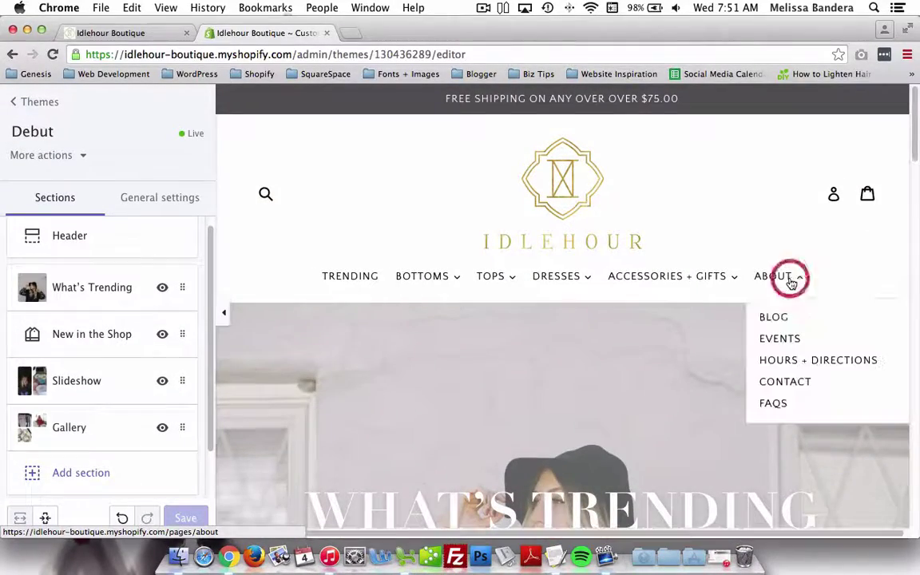
click(769, 344)
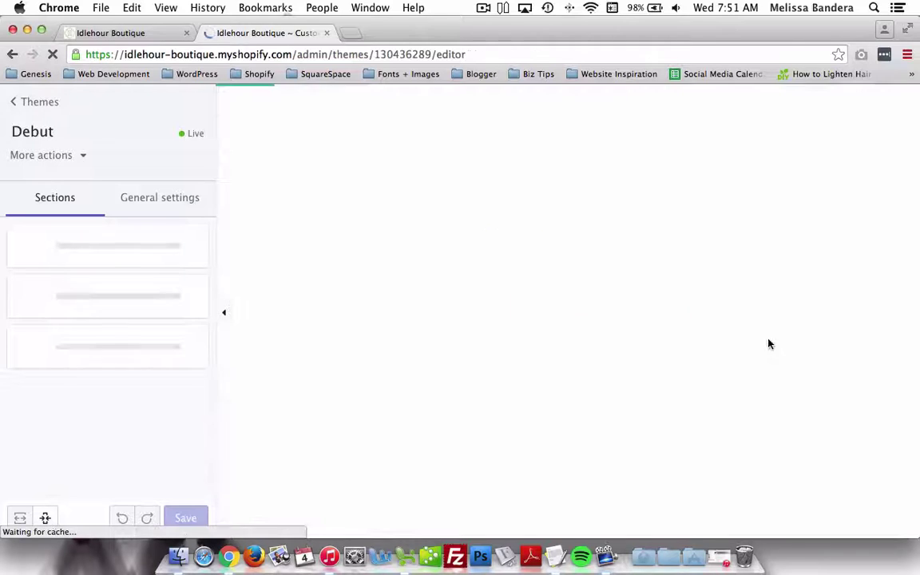
scroll(390, 327, down, 1)
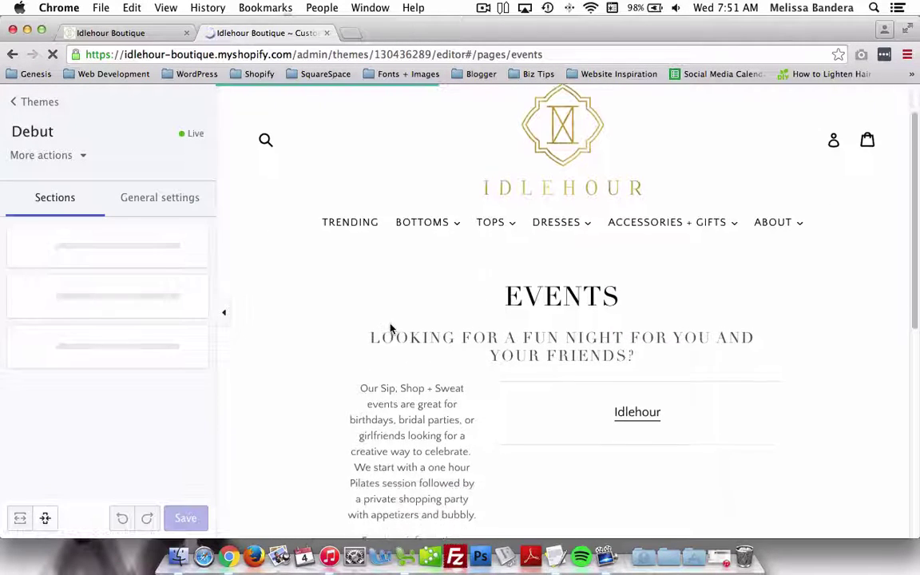
scroll(391, 327, down, 2)
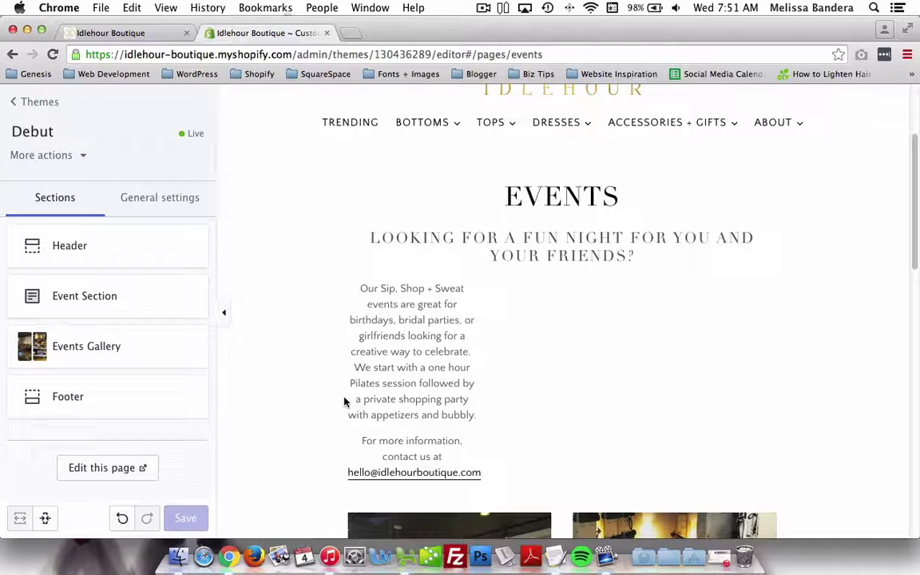
scroll(337, 387, down, 1)
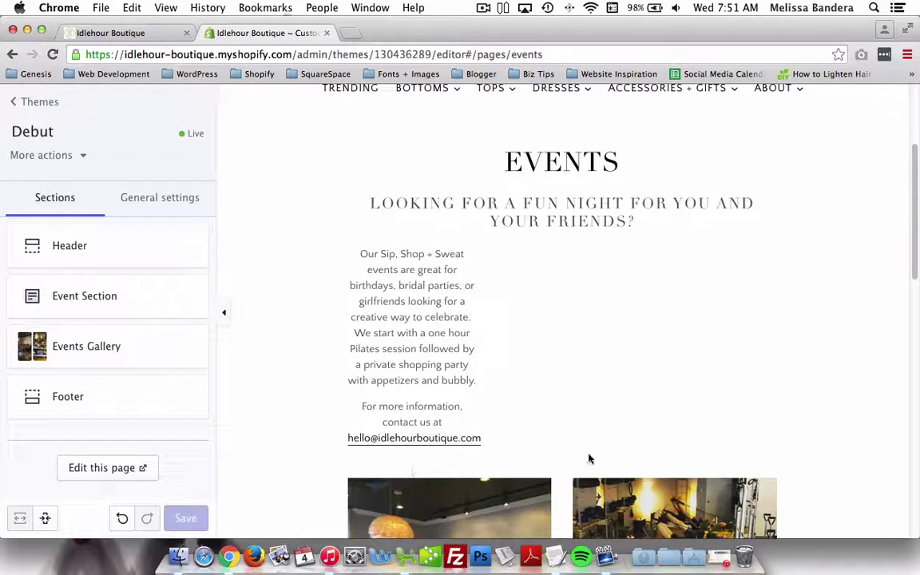
scroll(597, 459, down, 3)
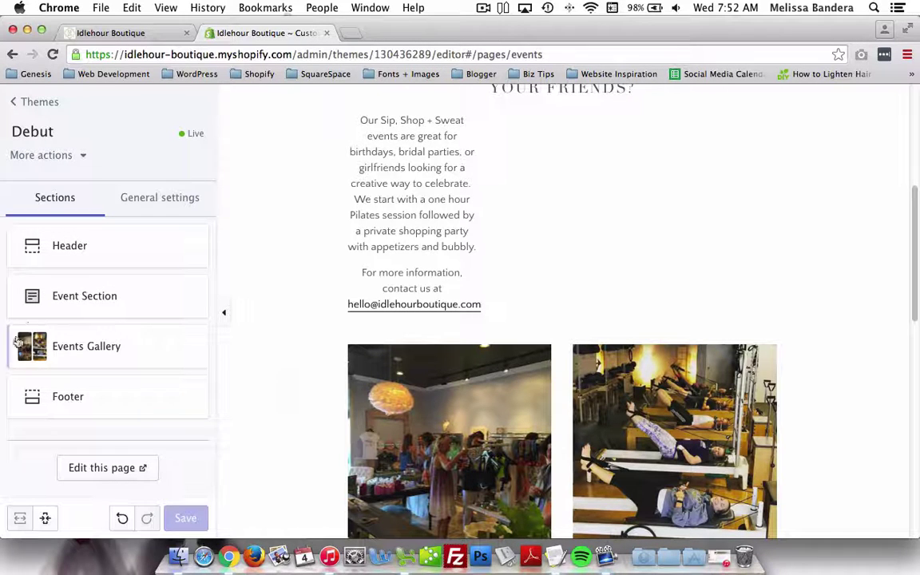
Open the Event Section and review its heading and the Text 1 block's text, container width and alignment settings
click(63, 298)
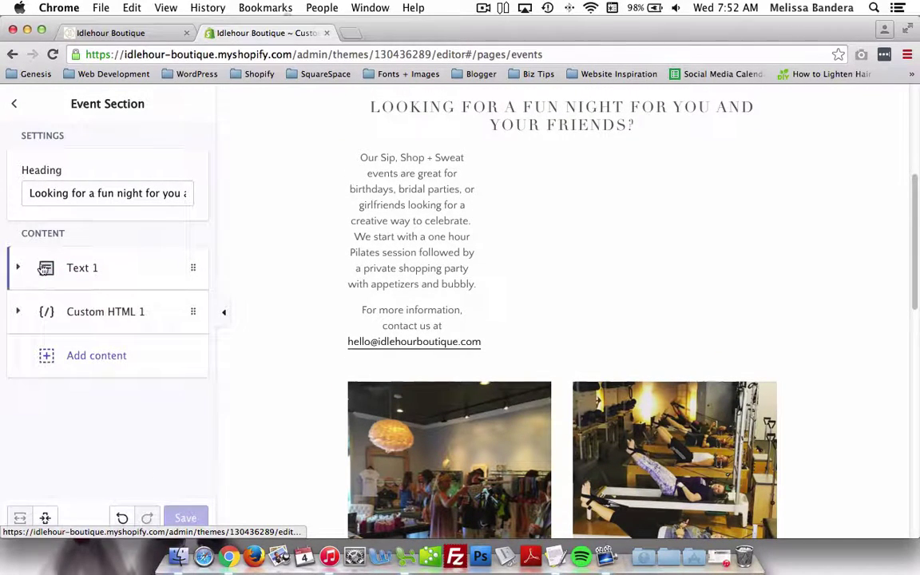
click(87, 268)
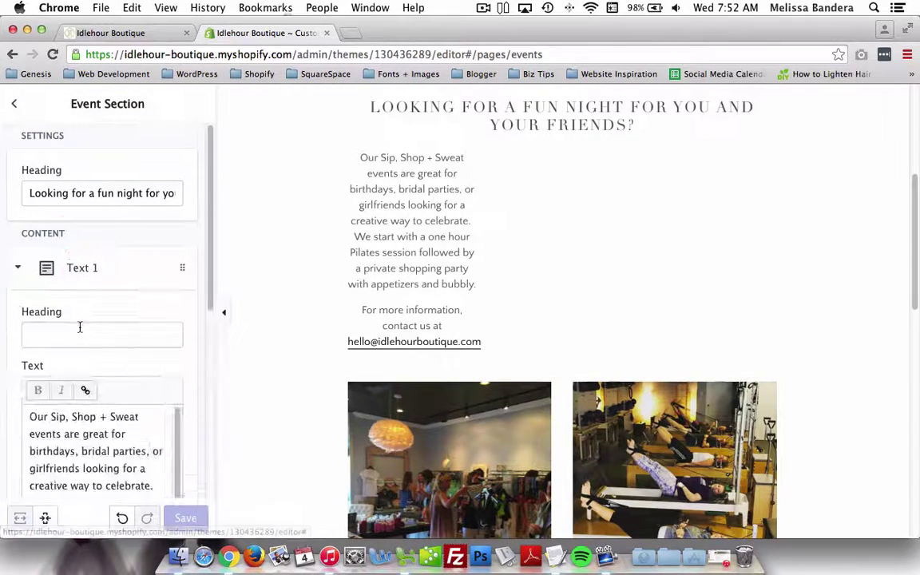
scroll(64, 335, down, 2)
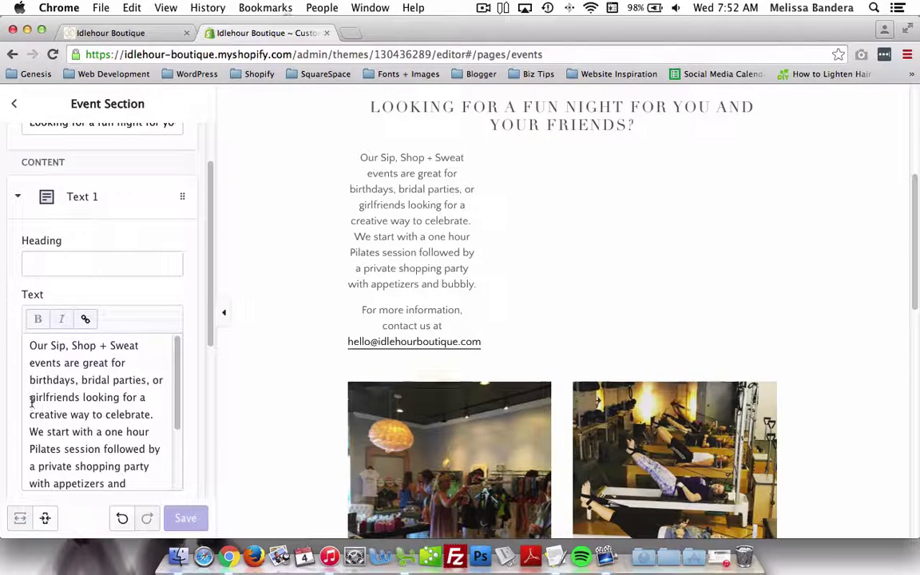
scroll(32, 403, up, 2)
scroll(411, 263, up, 1)
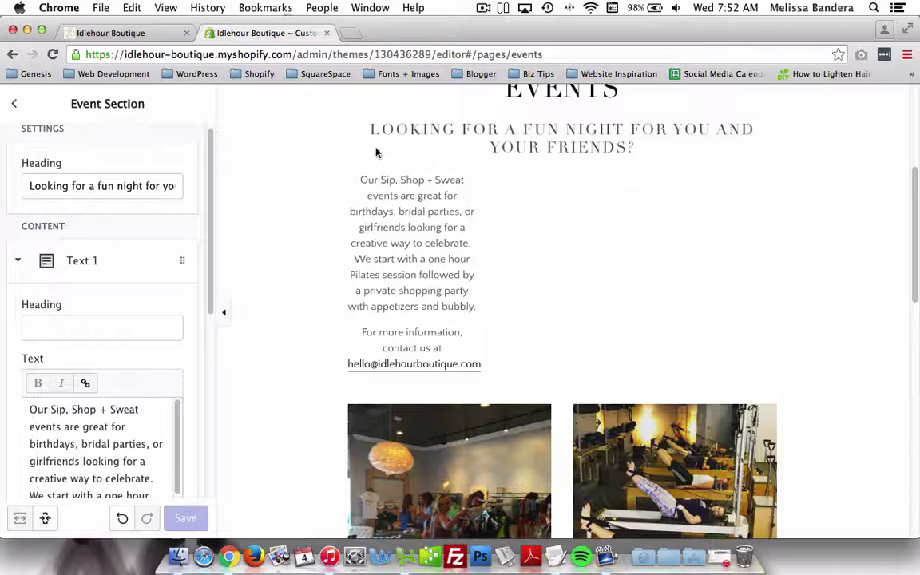
drag(29, 185, 198, 180)
click(121, 185)
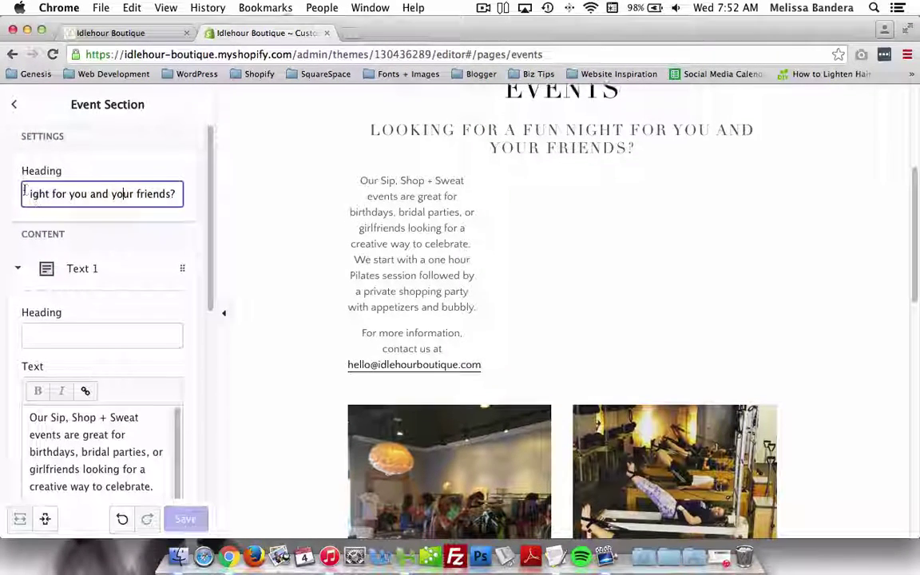
scroll(32, 227, down, 4)
scroll(32, 240, down, 7)
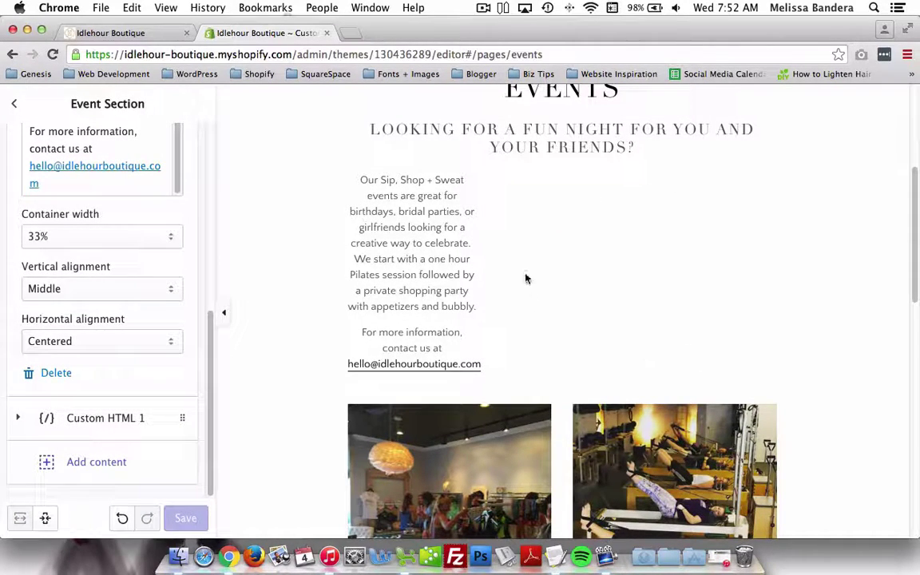
Review the Custom HTML 1 block's code and container width, and return to the list of Events page sections
click(81, 420)
scroll(71, 323, up, 2)
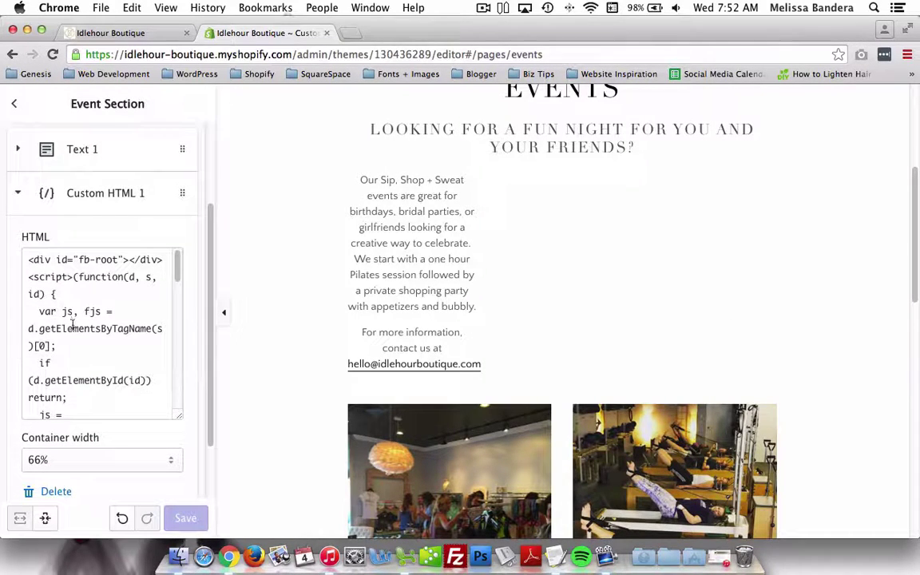
click(18, 192)
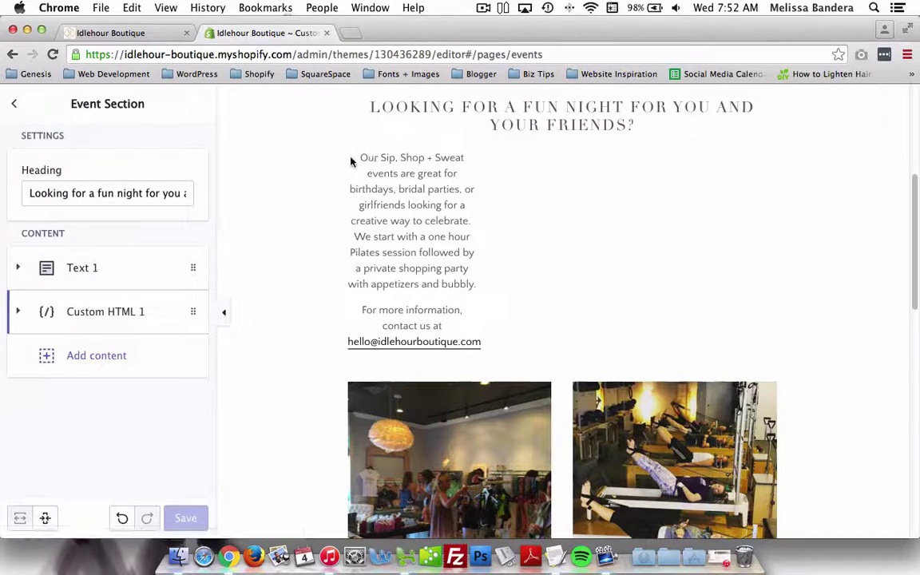
click(15, 105)
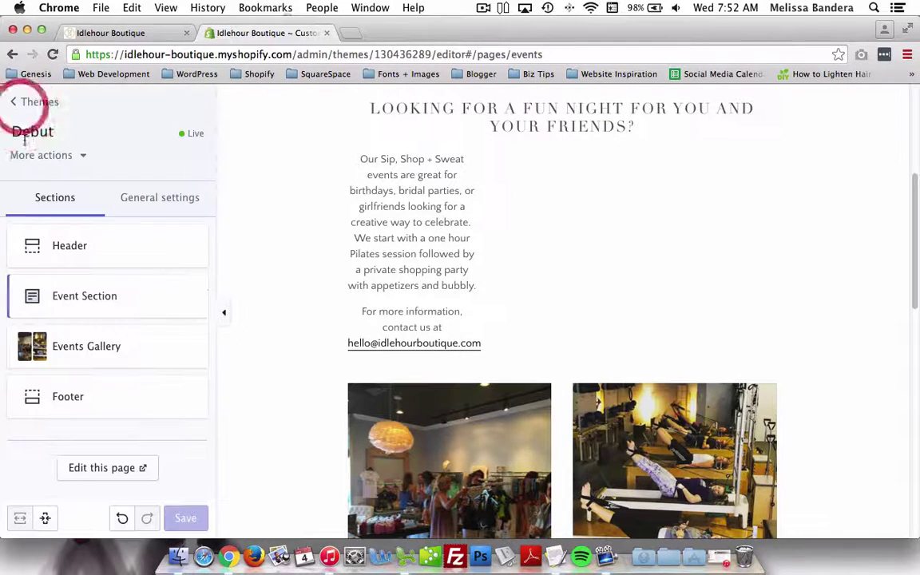
Add a third image block to the Events Gallery, delete it again and return to the section list
click(90, 349)
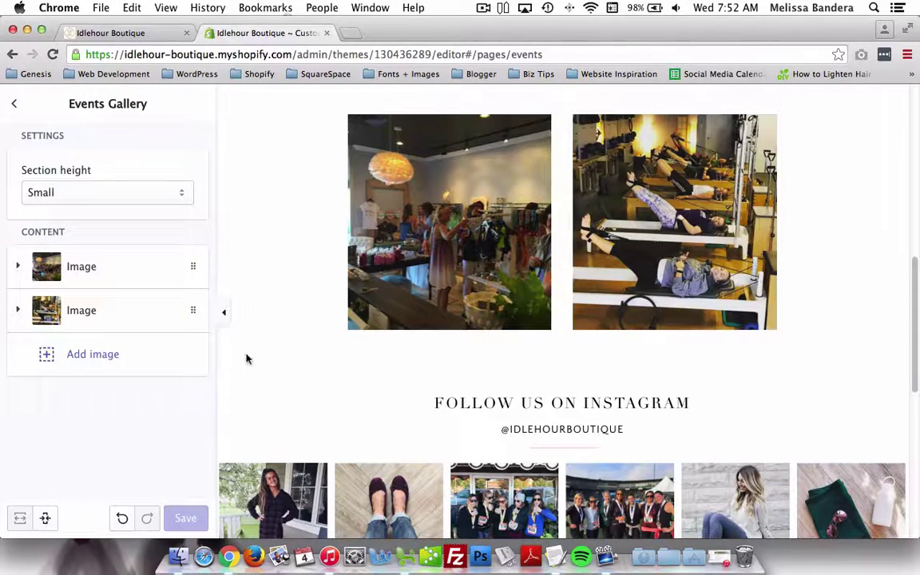
click(89, 357)
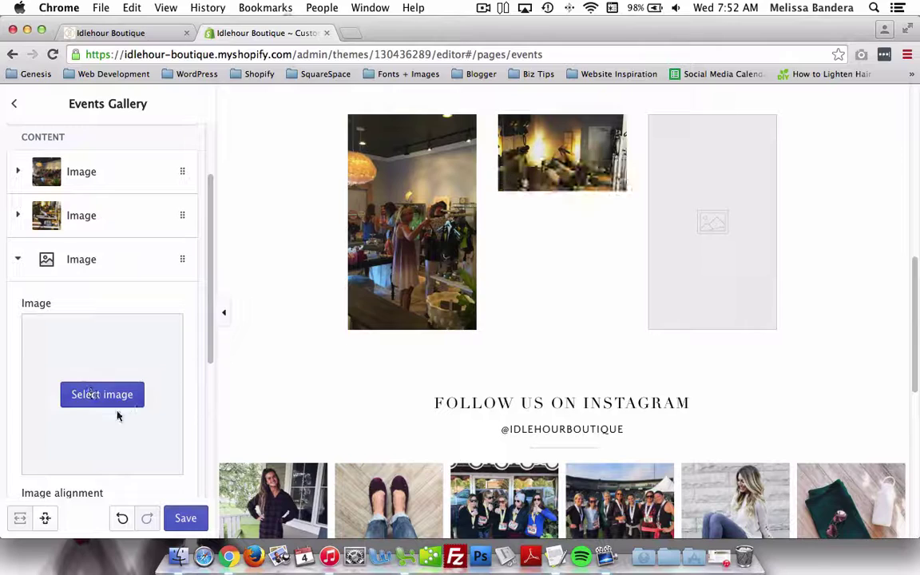
scroll(80, 409, down, 1)
scroll(80, 411, down, 4)
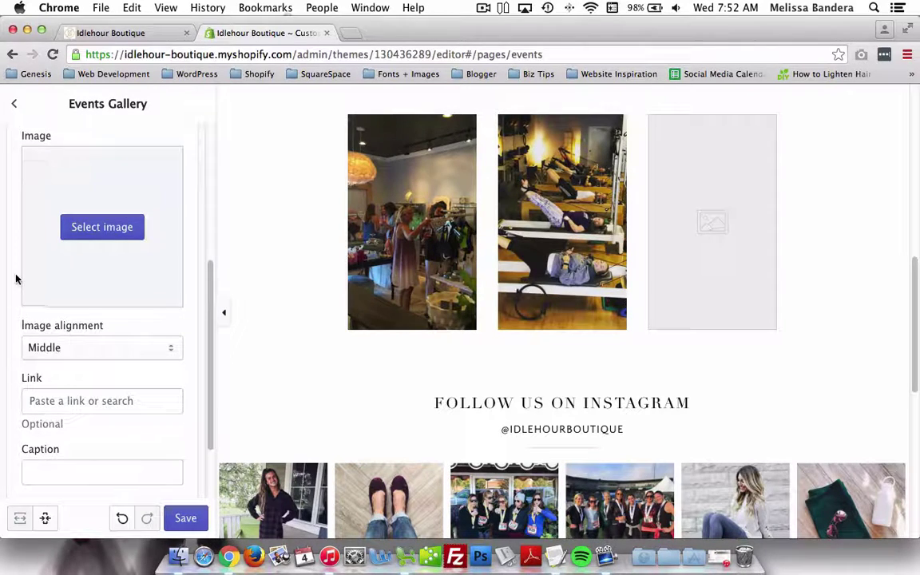
scroll(16, 279, down, 2)
click(44, 417)
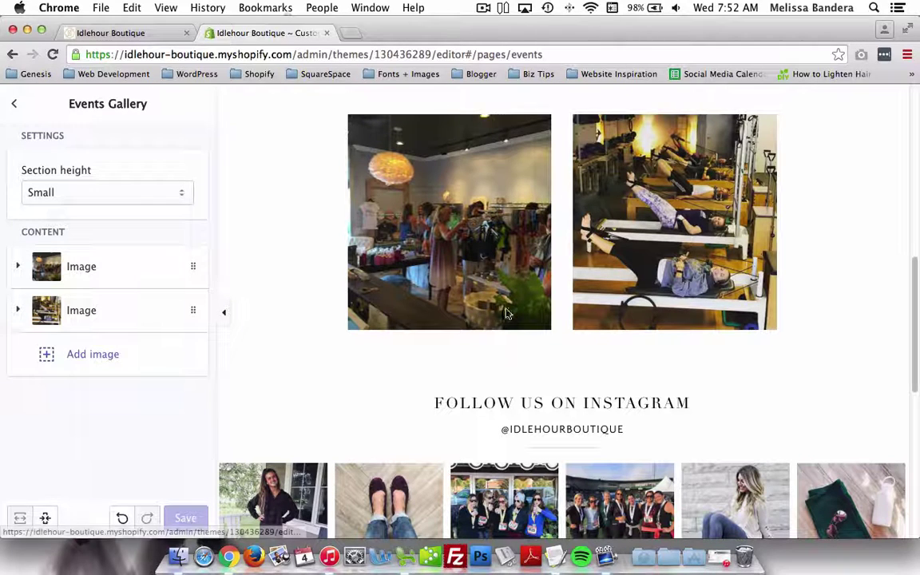
click(14, 108)
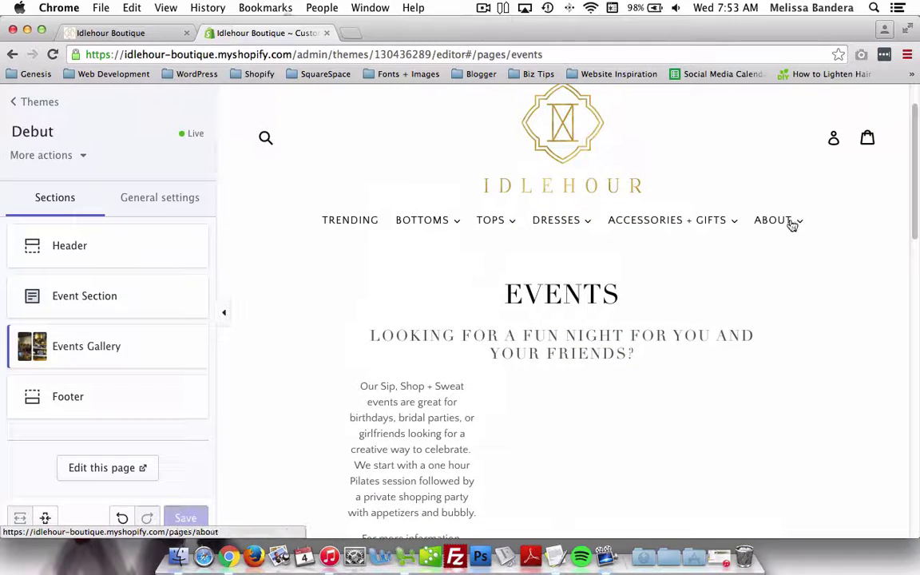
Open the store's Hours + Directions page in the preview
click(787, 225)
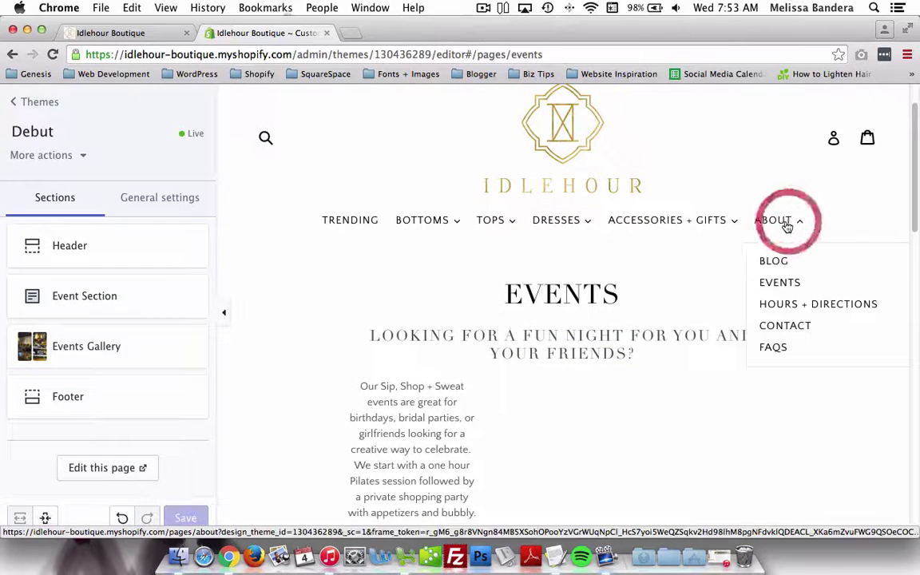
click(781, 306)
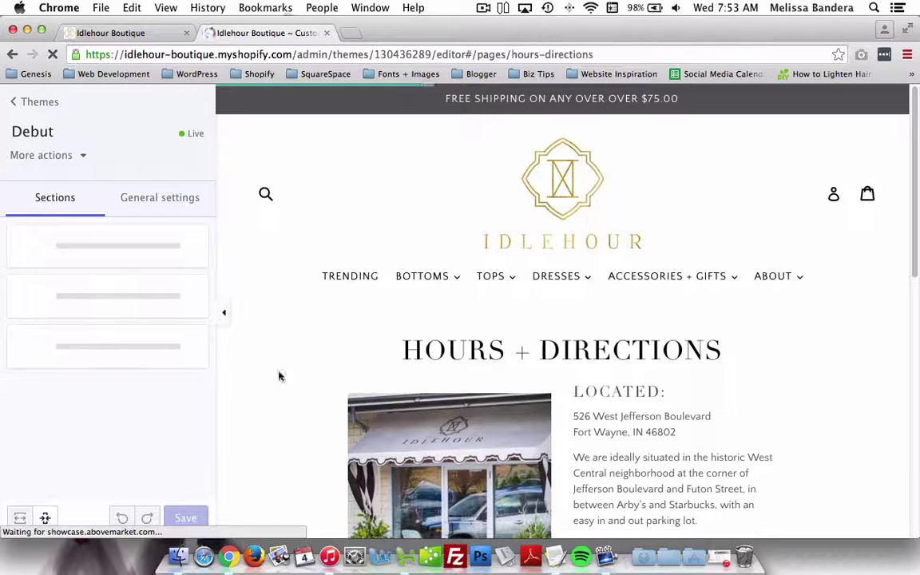
scroll(281, 360, down, 2)
Open the Custom content section and review the code and container width of its Custom HTML block
click(103, 303)
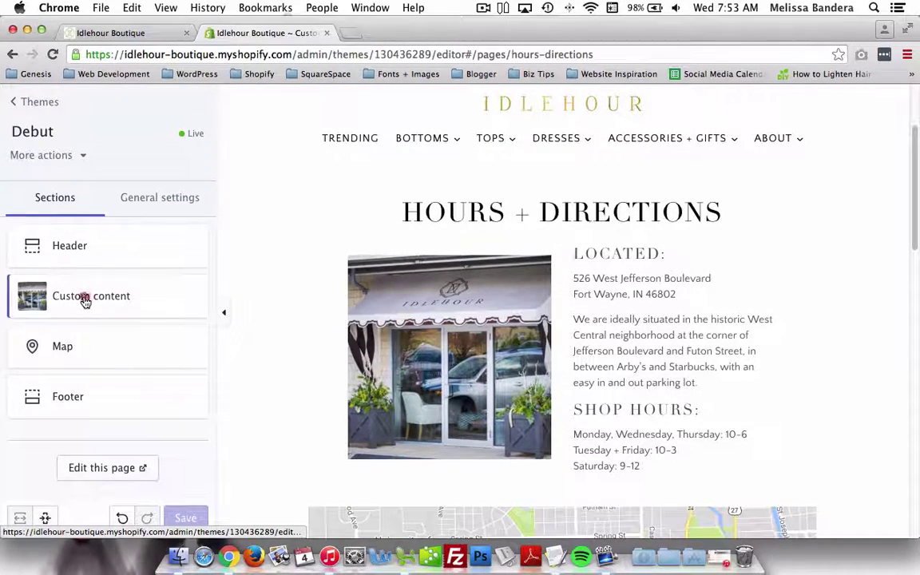
click(86, 302)
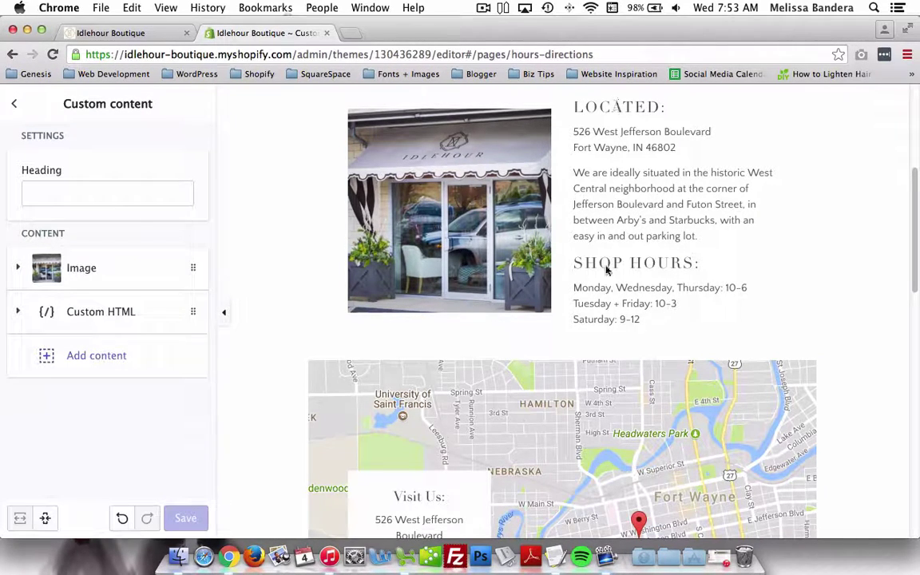
click(91, 313)
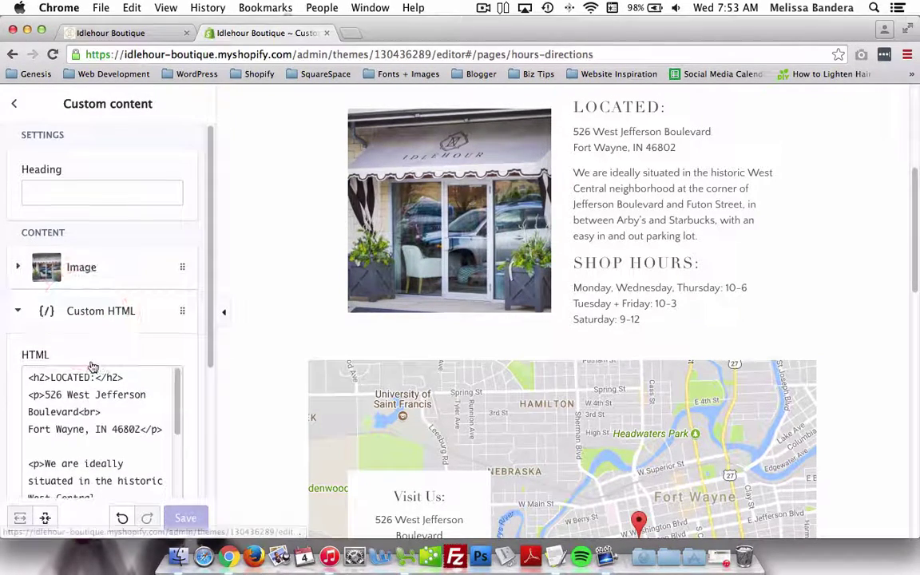
scroll(4, 407, down, 4)
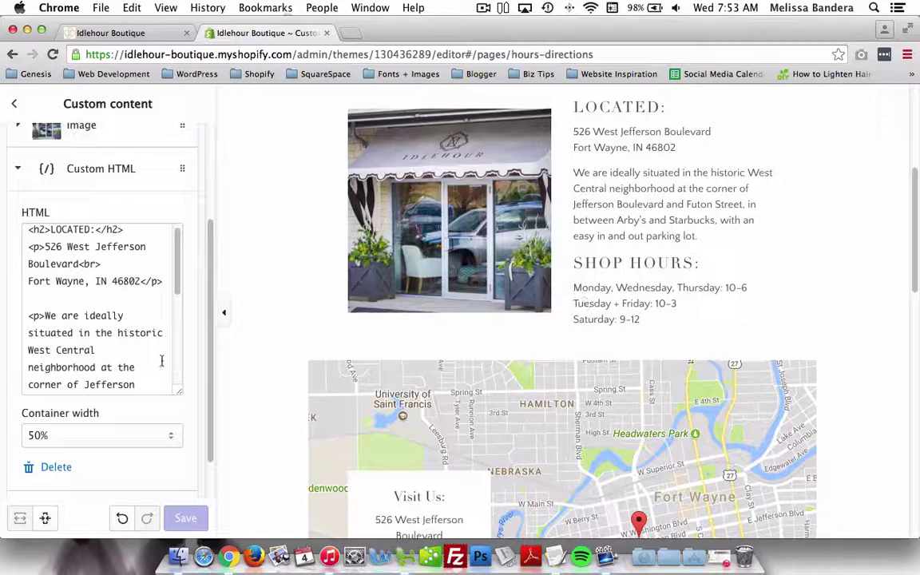
Review the rest of the Custom HTML block's code and return to the Hours + Directions page's section list
scroll(109, 349, down, 6)
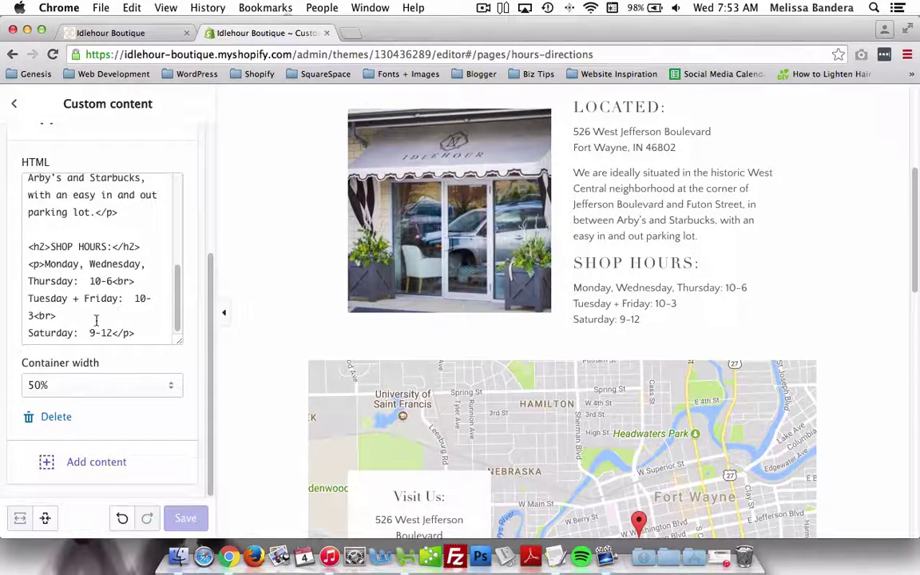
click(15, 107)
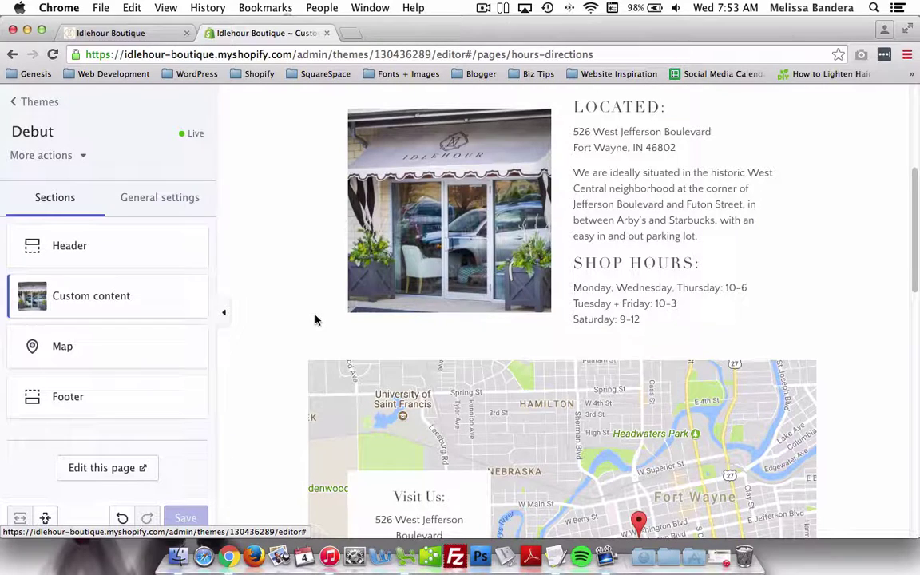
scroll(316, 320, up, 5)
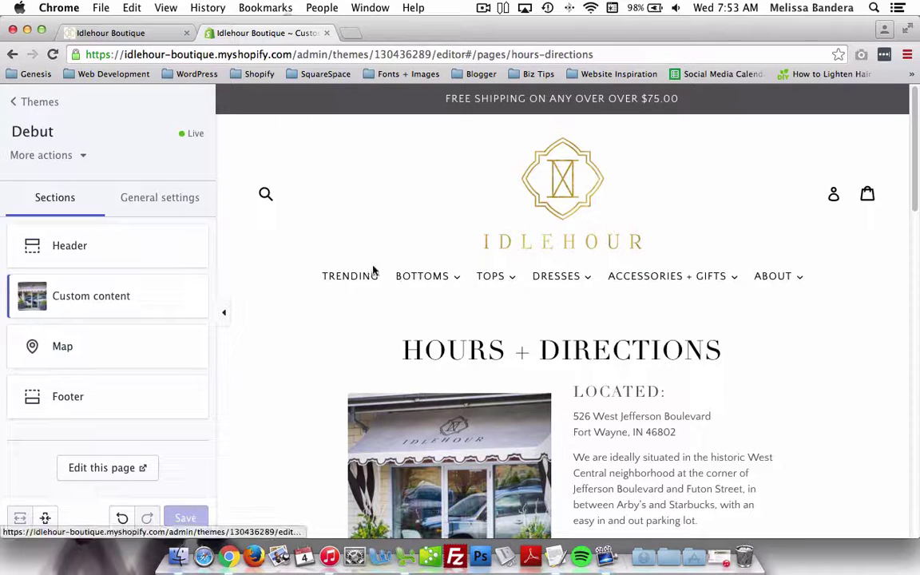
Leave the theme editor and open the Our Story page from the online store's list of pages
click(38, 107)
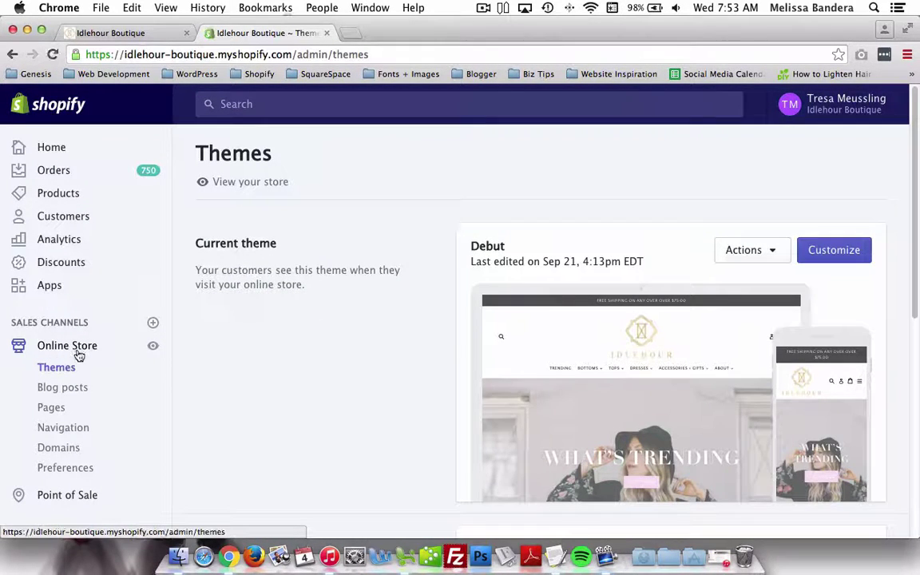
scroll(58, 351, down, 2)
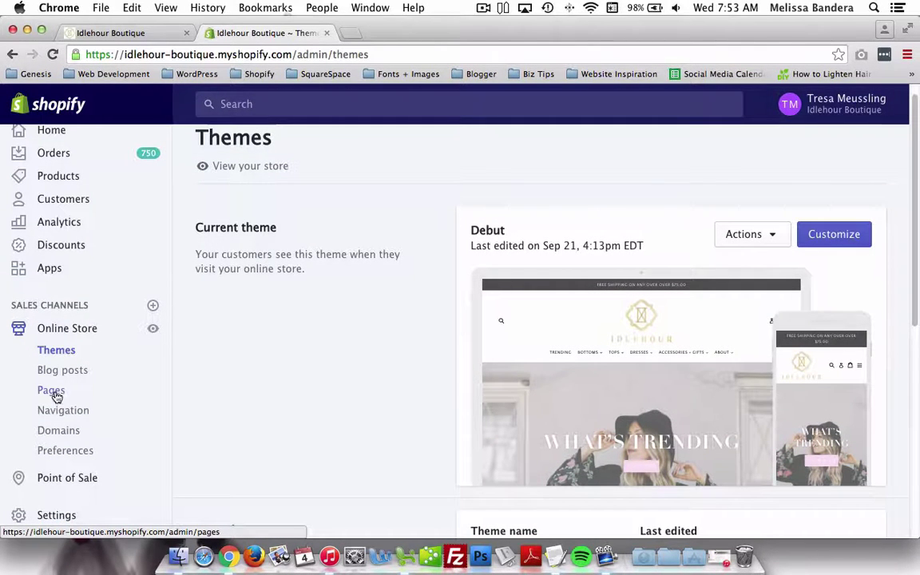
click(52, 391)
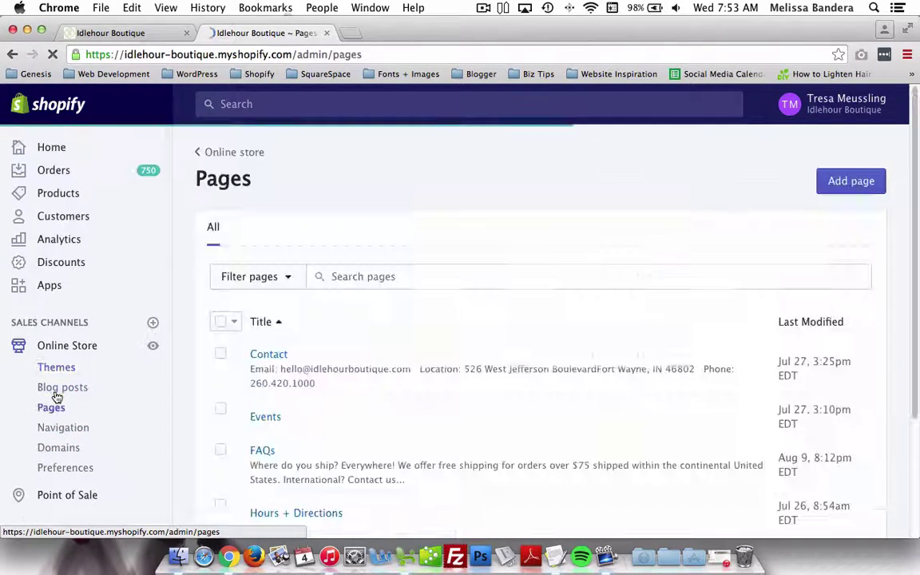
scroll(209, 350, down, 5)
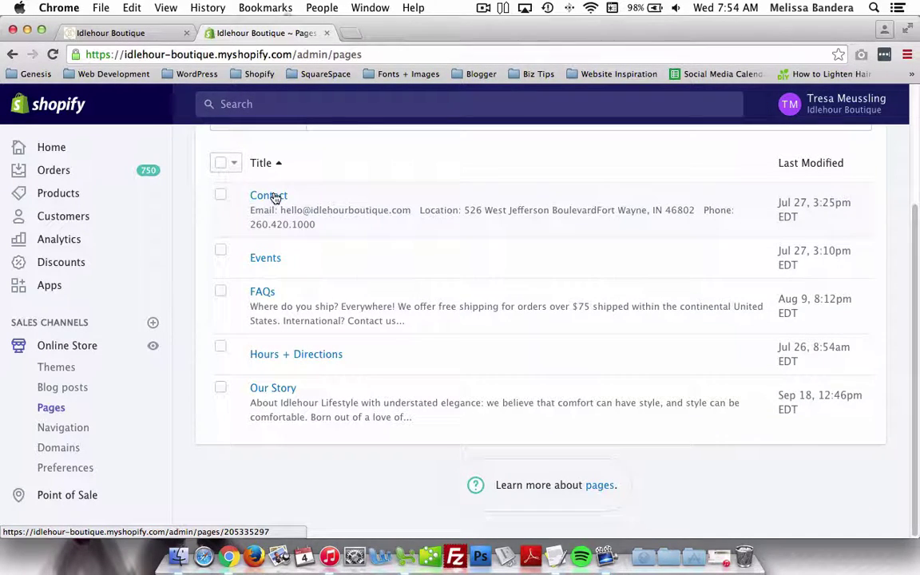
click(266, 391)
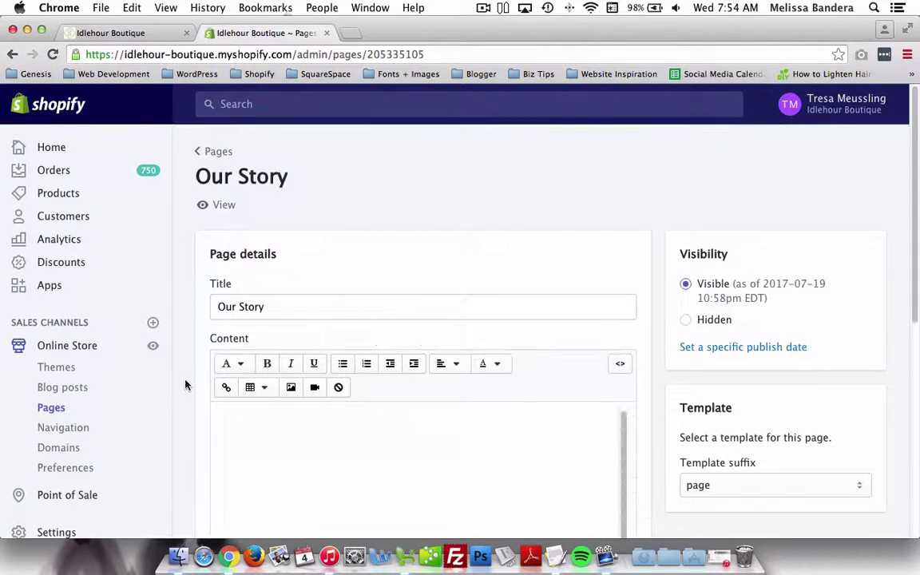
Look through the Our Story page's content, from the About Idlehour heading to the sections below it
scroll(186, 383, down, 3)
scroll(185, 383, down, 2)
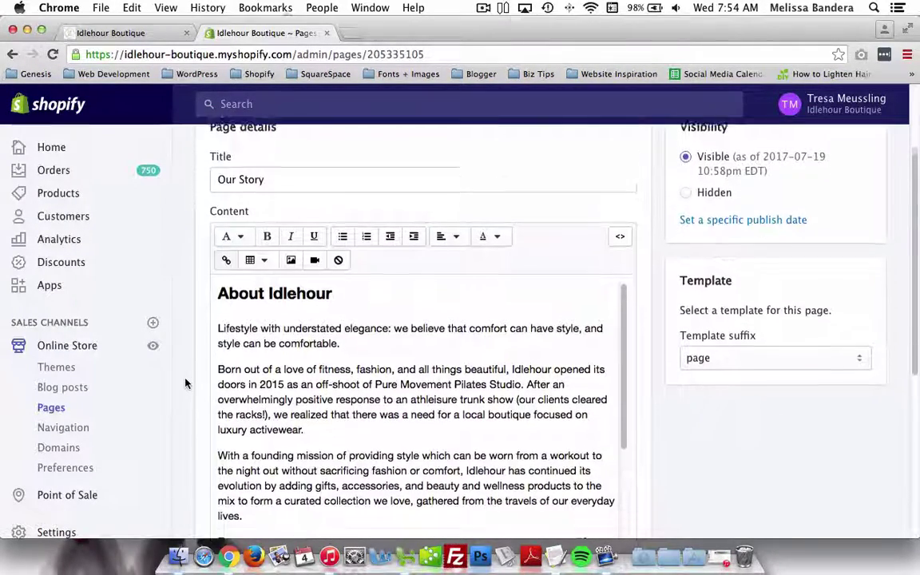
scroll(249, 380, down, 2)
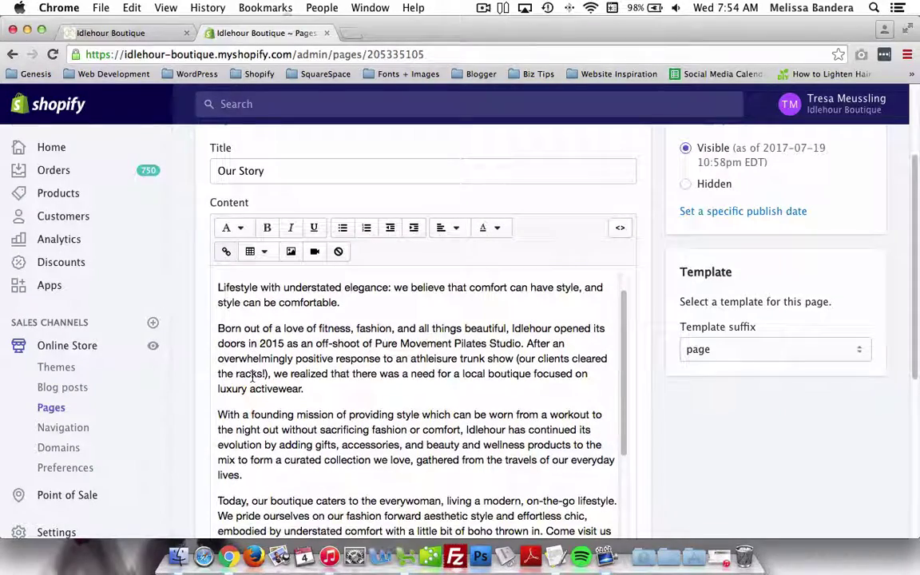
scroll(252, 377, down, 5)
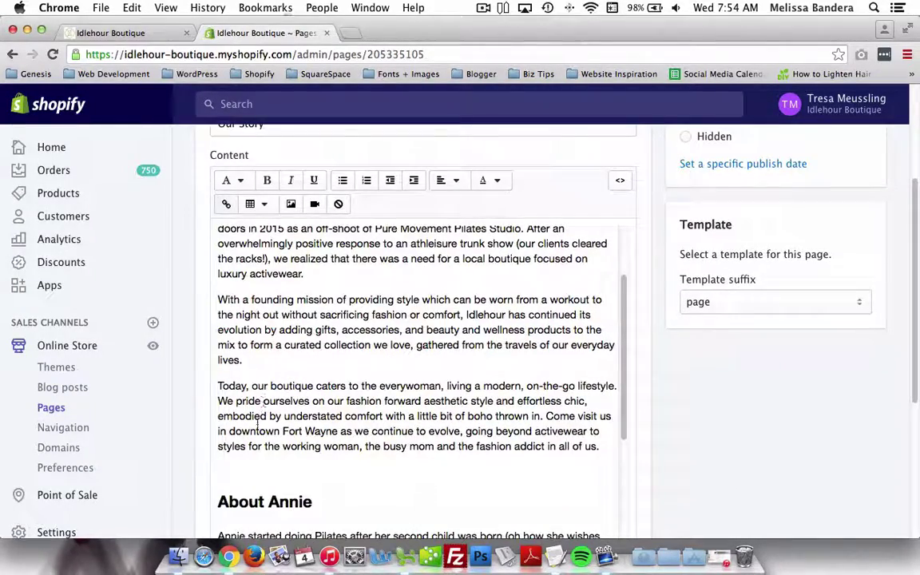
scroll(183, 353, down, 2)
scroll(309, 329, up, 5)
scroll(309, 329, up, 1)
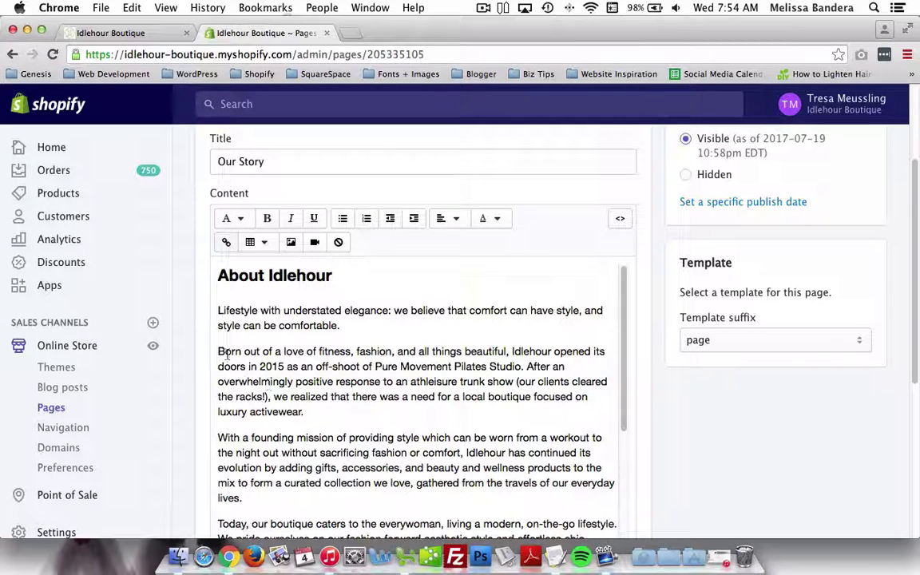
Bold the sentence starting "Born out of a love of fitness" in the Our Story content and remove the bold again
drag(218, 351, 525, 367)
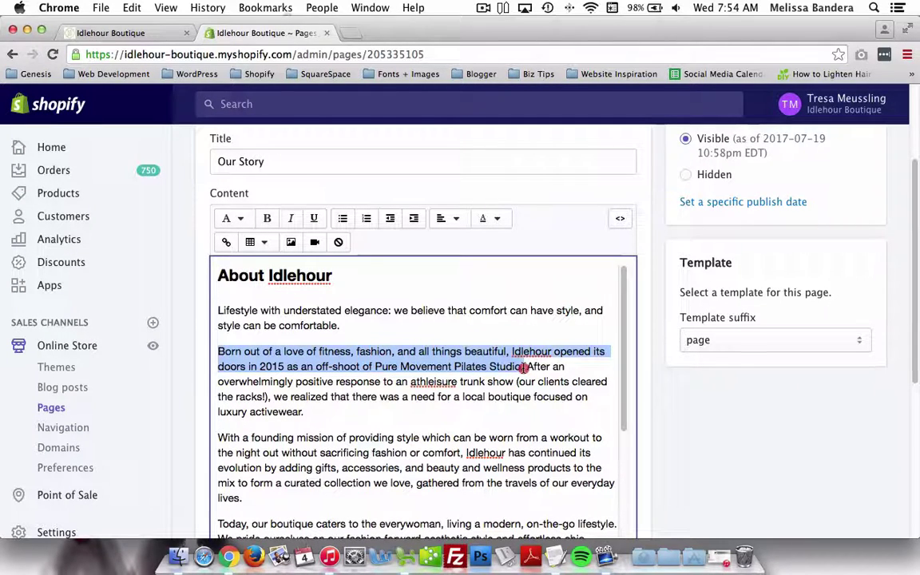
click(267, 219)
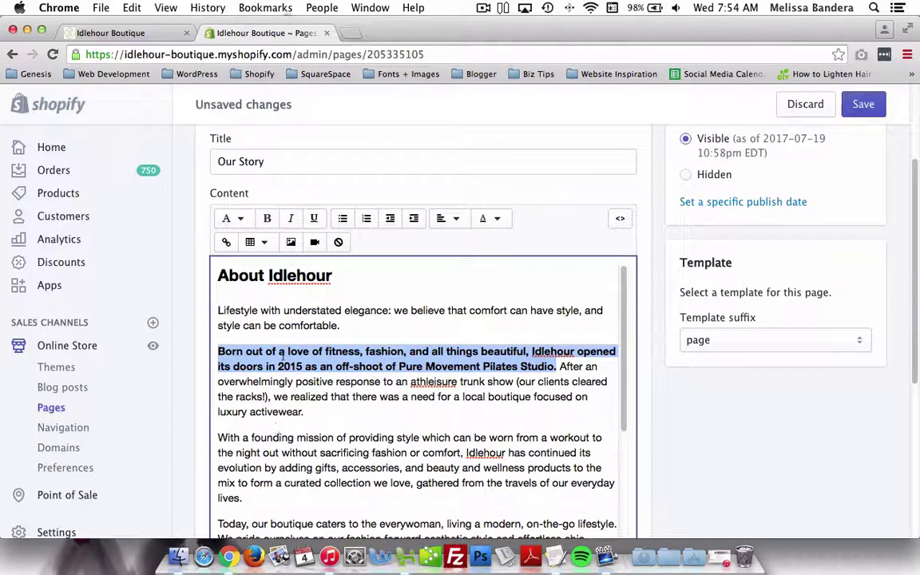
click(268, 218)
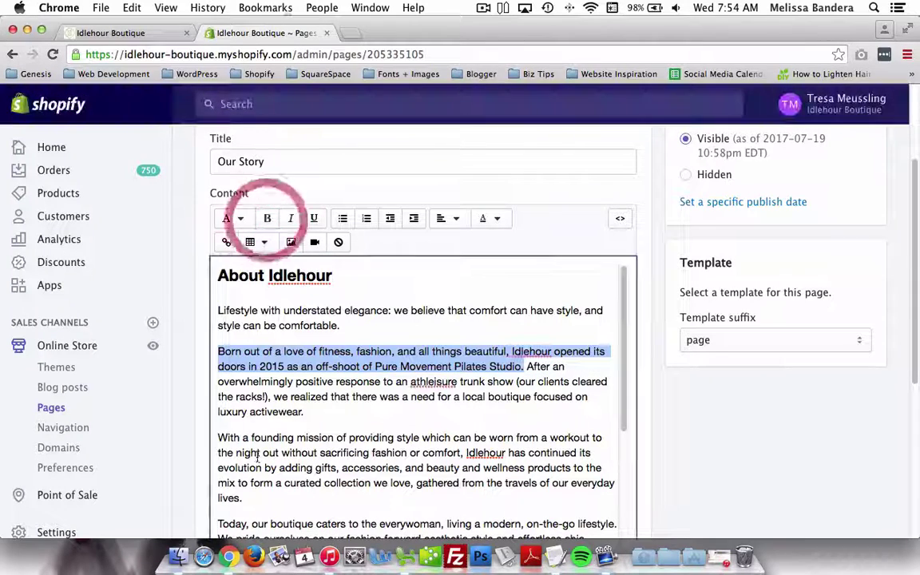
click(240, 364)
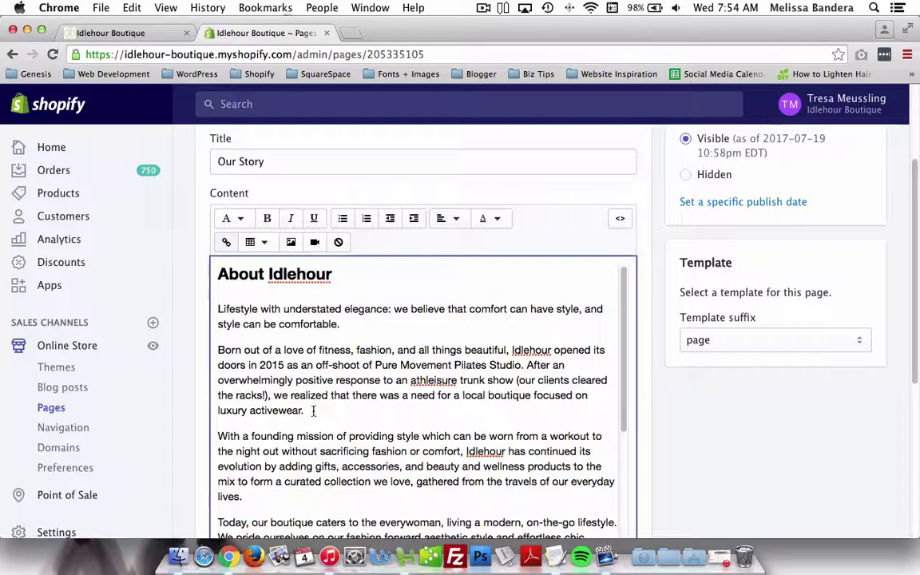
Center-align the "Born out of a love of fitness" paragraph, and set it back to left alignment
drag(313, 411, 215, 352)
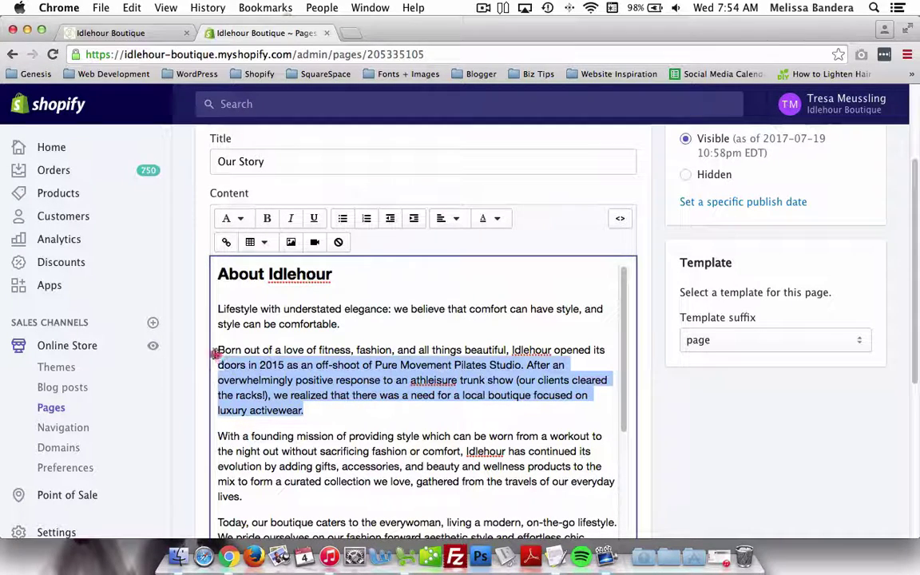
click(446, 222)
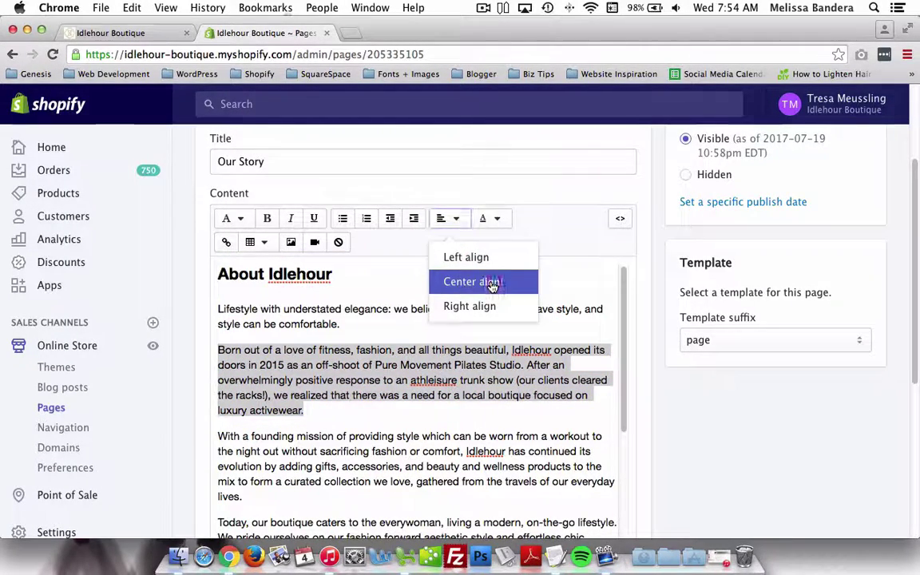
click(493, 285)
click(445, 221)
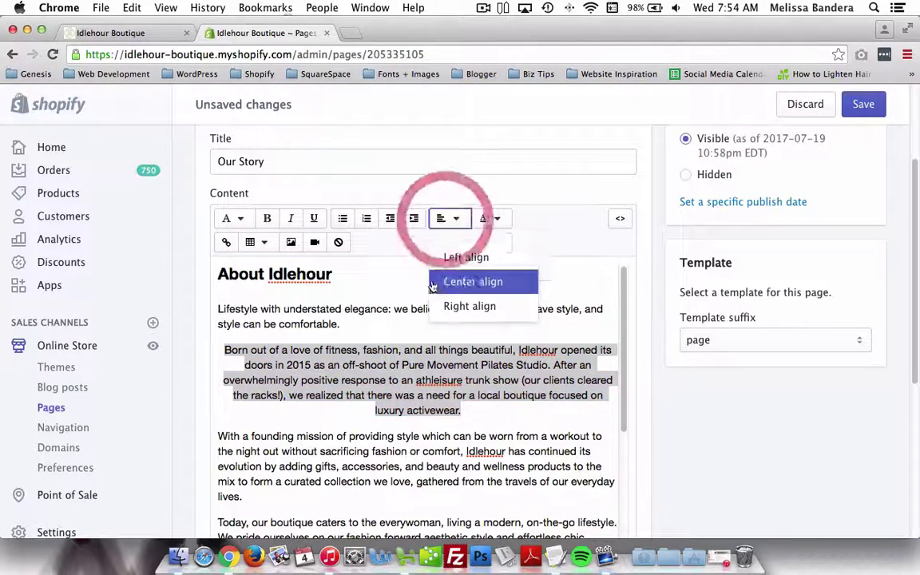
click(443, 259)
click(326, 346)
Review the remaining Our Story content down to its last paragraph and save the page
scroll(307, 410, down, 1)
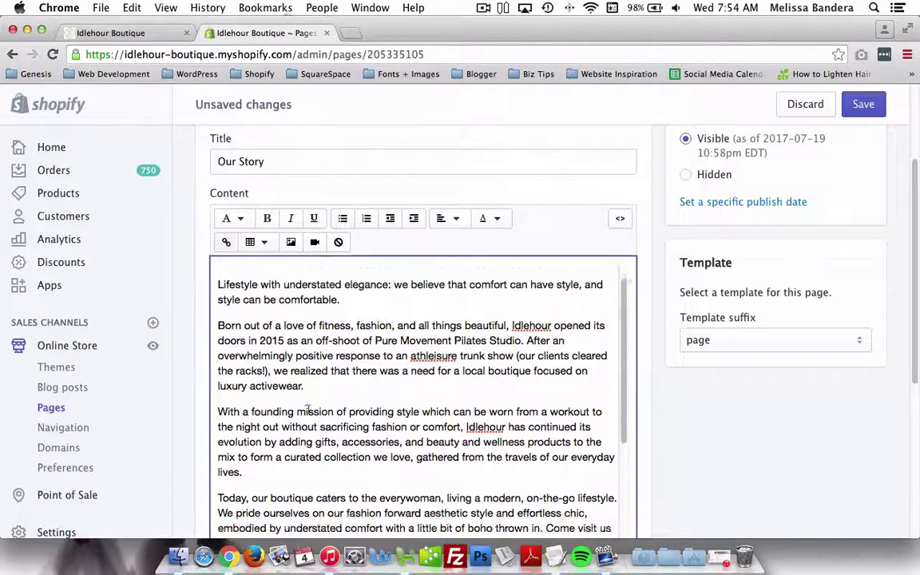
scroll(308, 409, down, 1)
scroll(202, 391, down, 2)
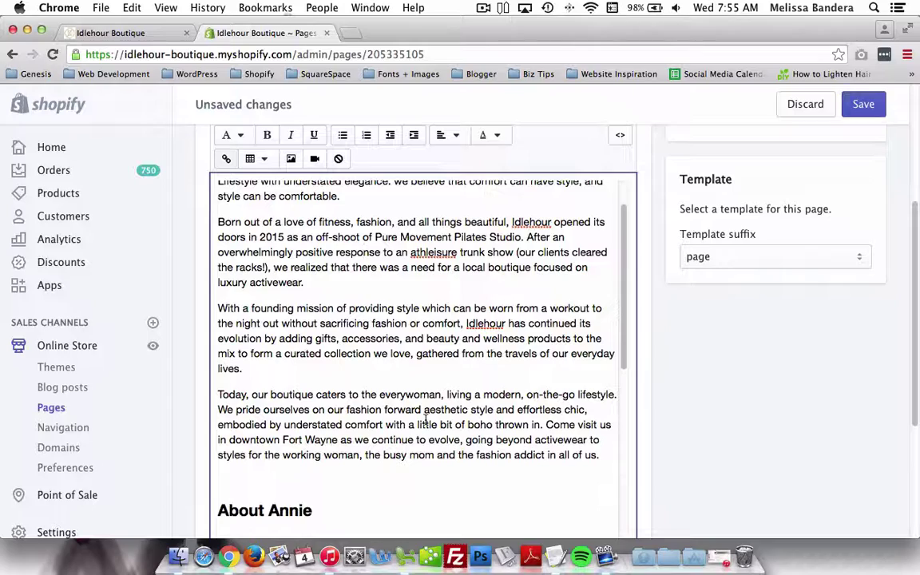
scroll(426, 420, down, 6)
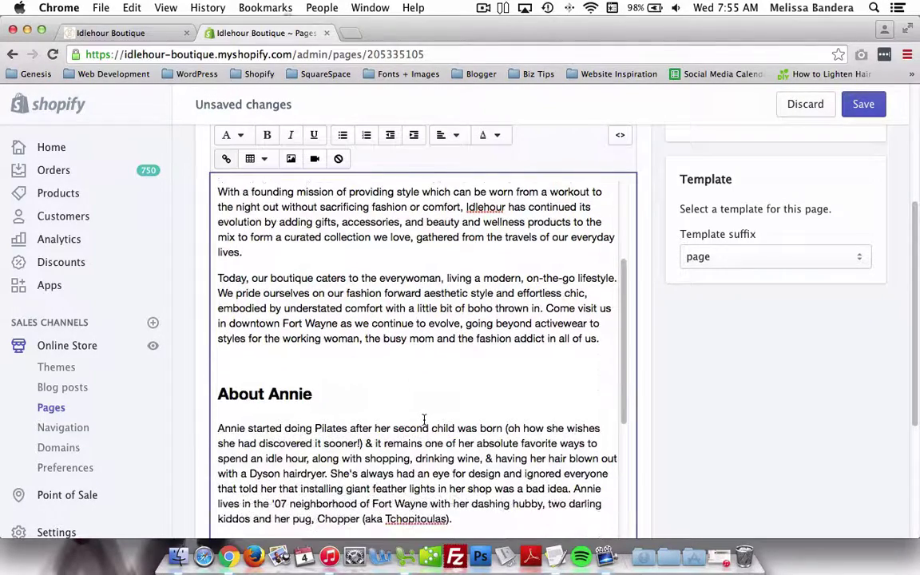
scroll(426, 420, down, 10)
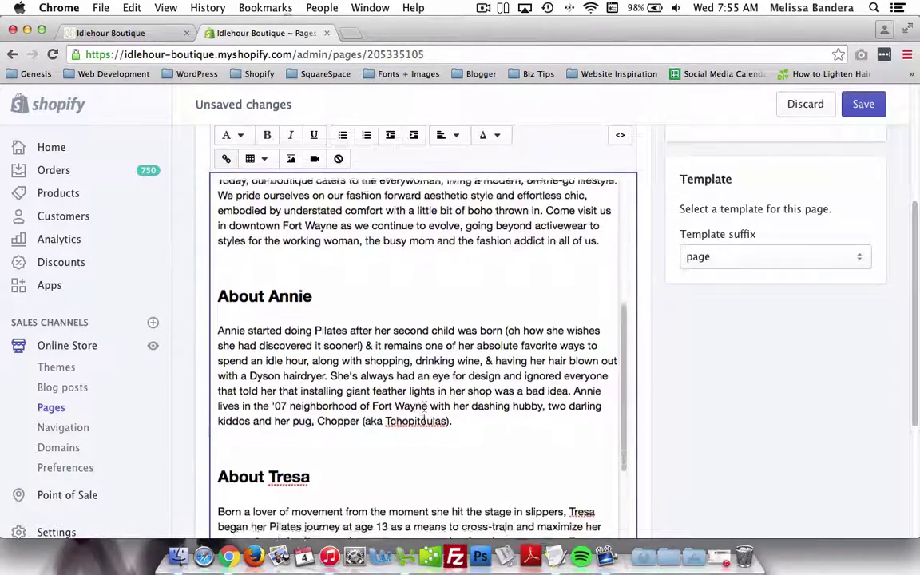
scroll(423, 421, down, 3)
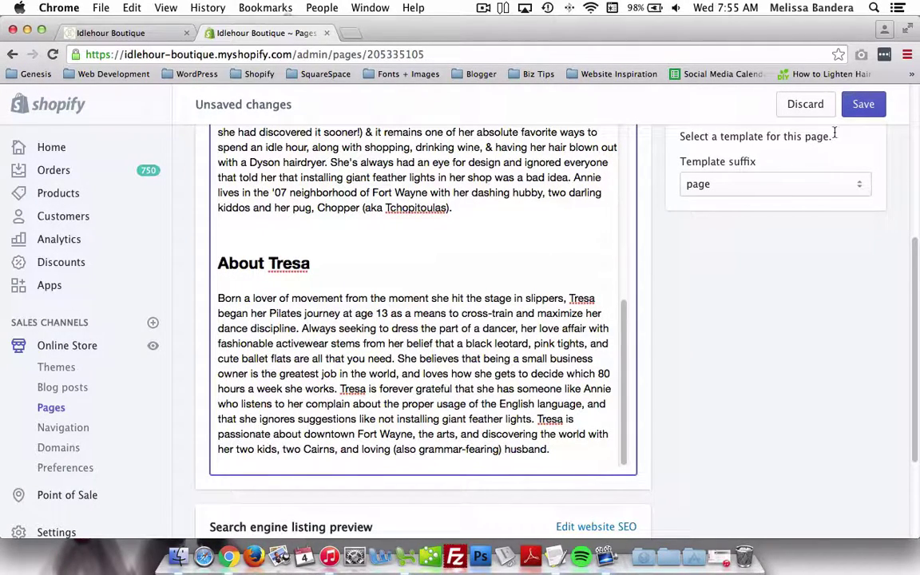
click(861, 117)
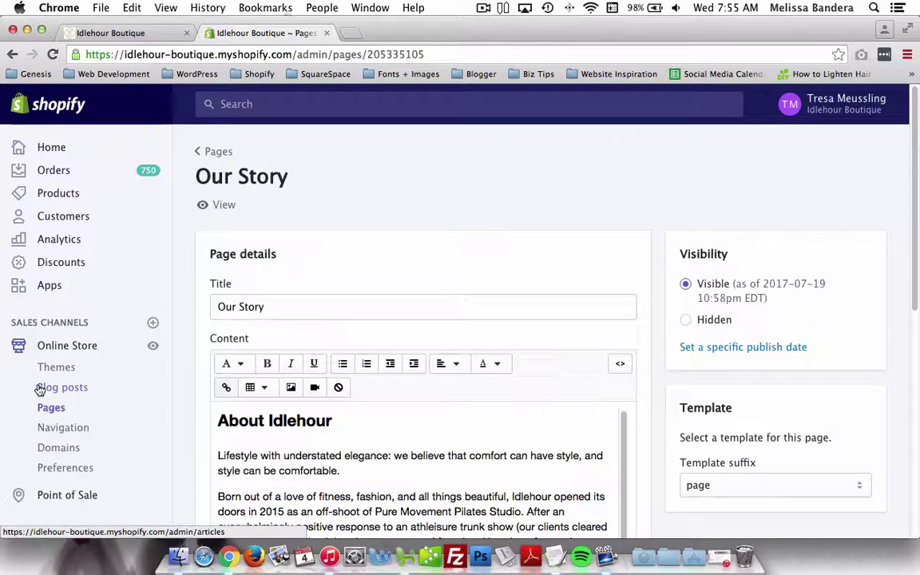
Open the store's Navigation menu list and check the Bottoms drop-down on the live Idlehour Boutique homepage
click(46, 435)
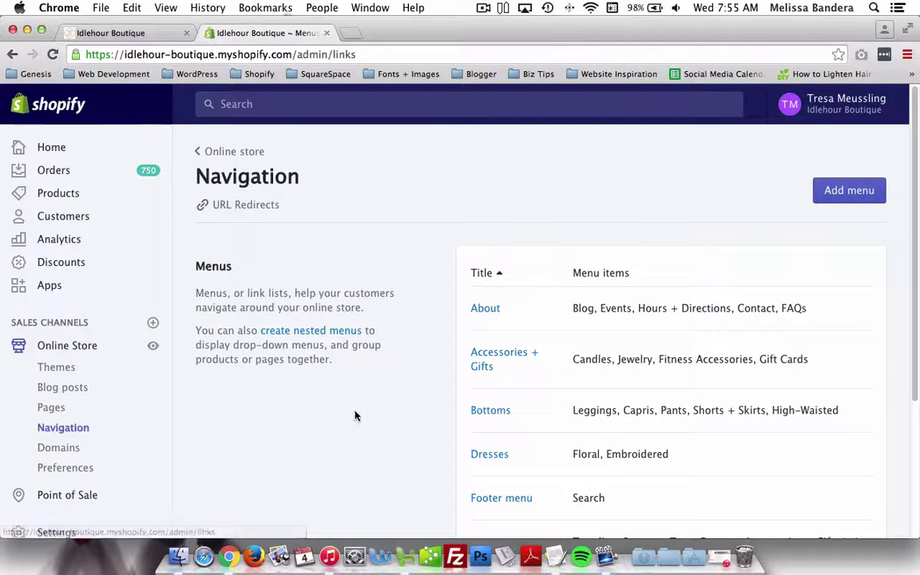
scroll(367, 409, down, 3)
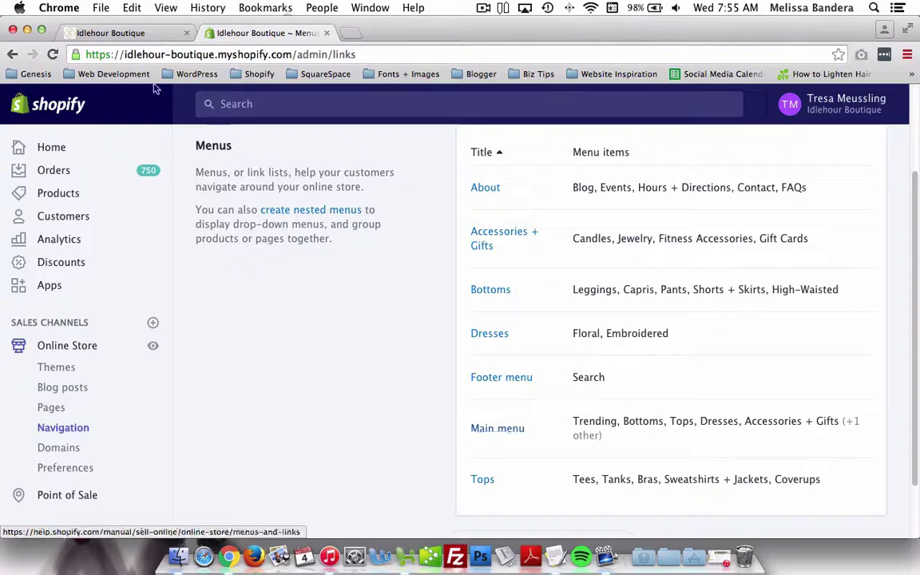
click(110, 33)
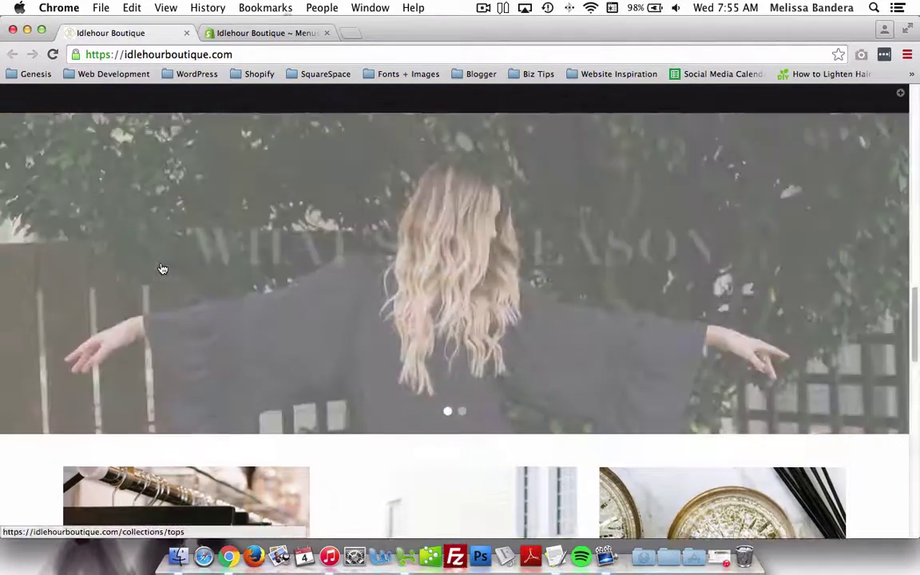
scroll(160, 266, up, 5)
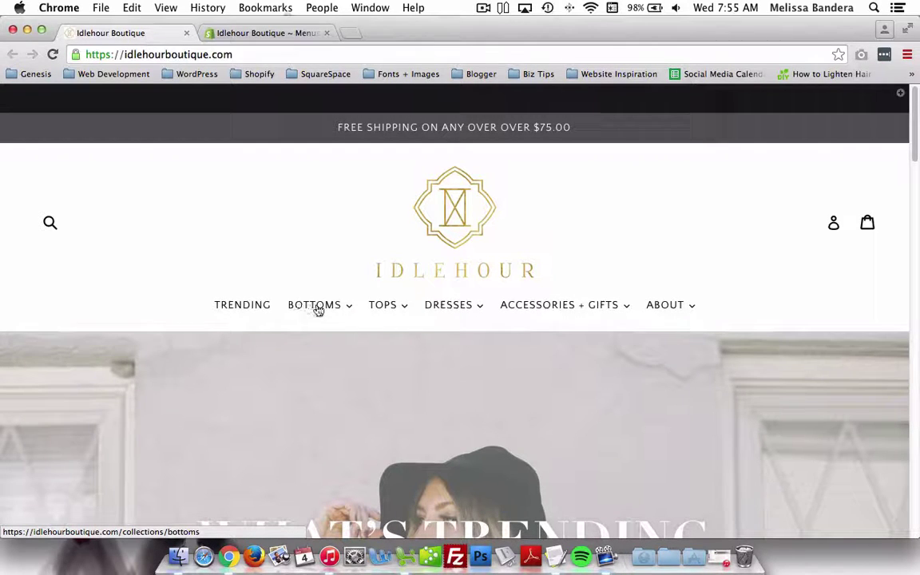
click(349, 310)
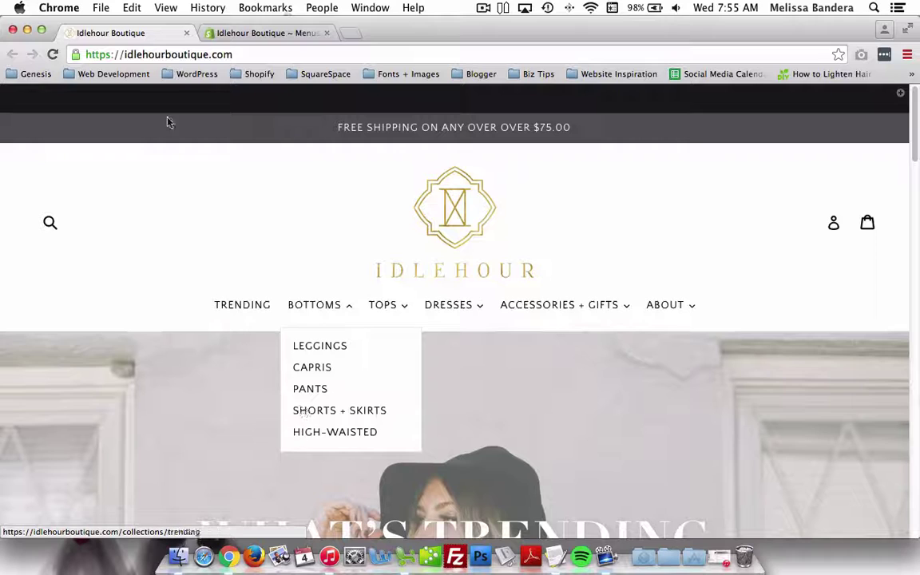
Return to the admin's Navigation list and open the Bottoms menu to review its items and collection links
click(236, 32)
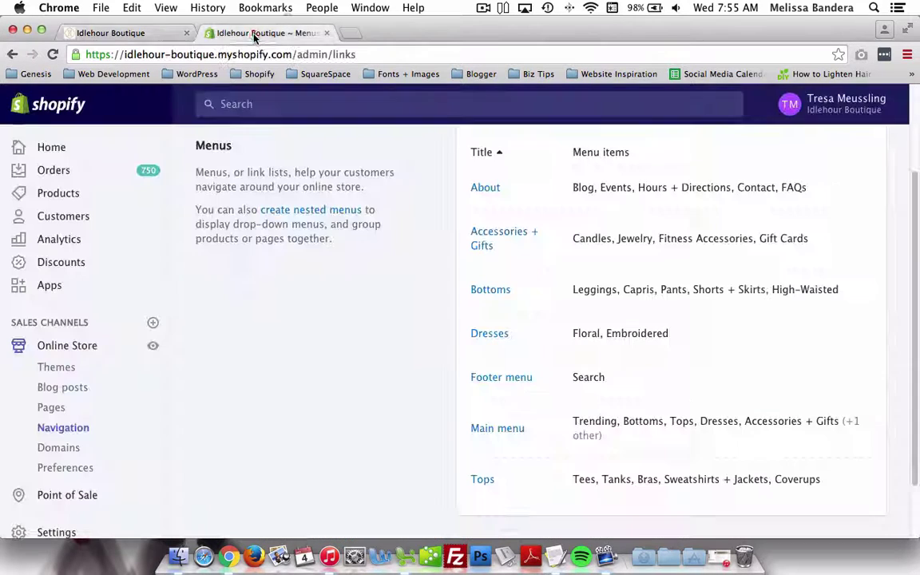
click(303, 365)
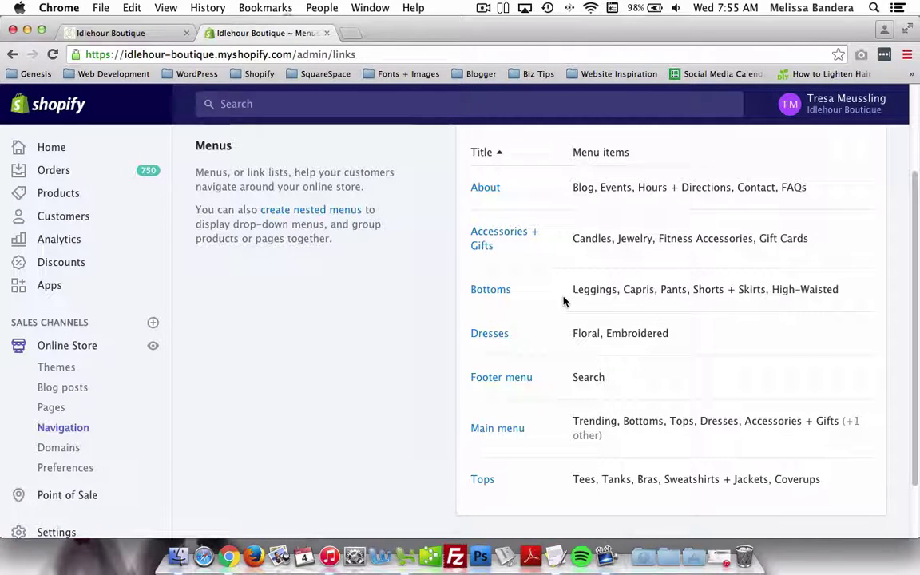
click(485, 294)
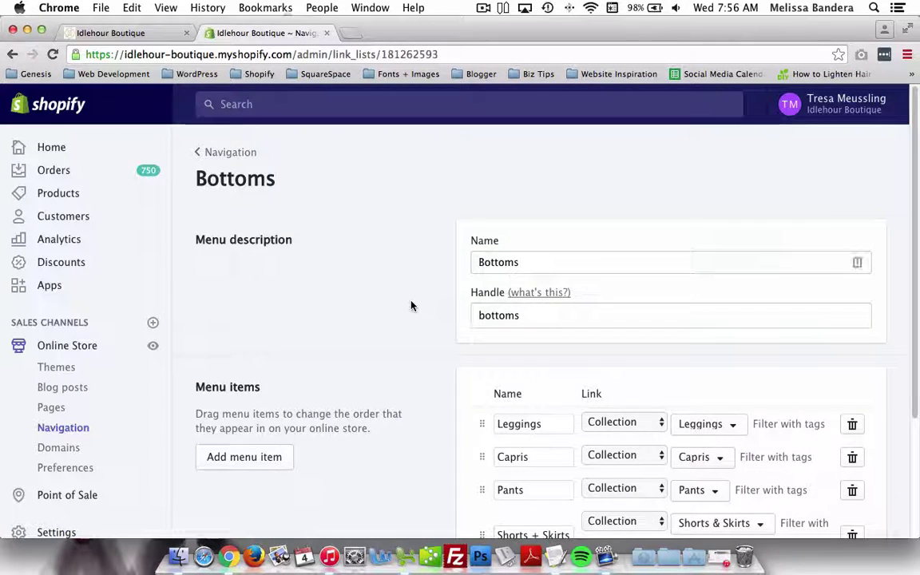
scroll(411, 306, down, 3)
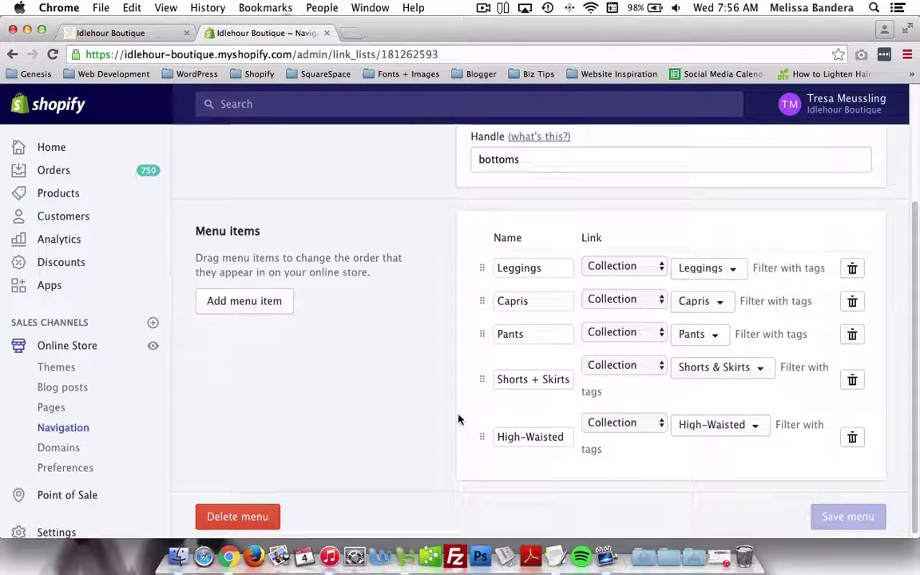
scroll(450, 389, down, 1)
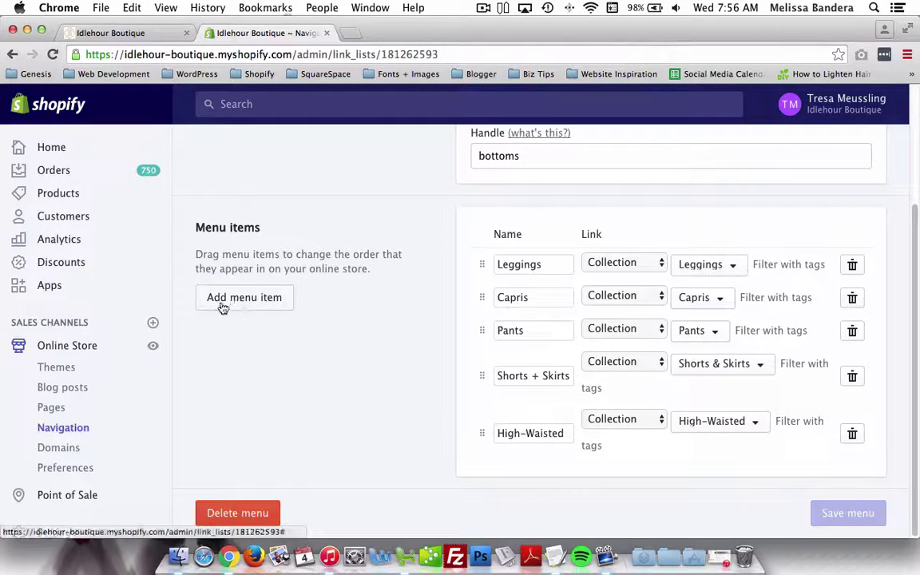
Add a menu item named Dresses to the end of the Bottoms menu
click(237, 302)
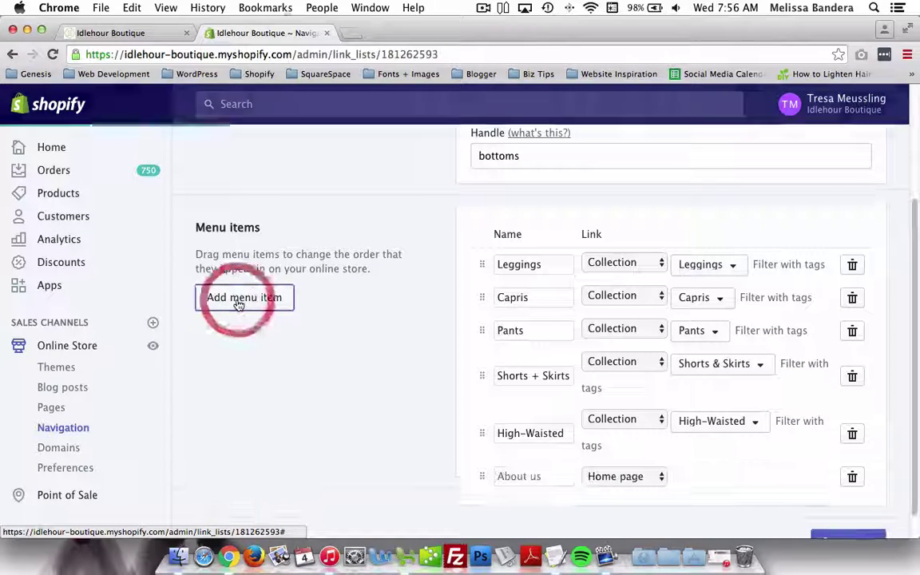
scroll(447, 368, down, 1)
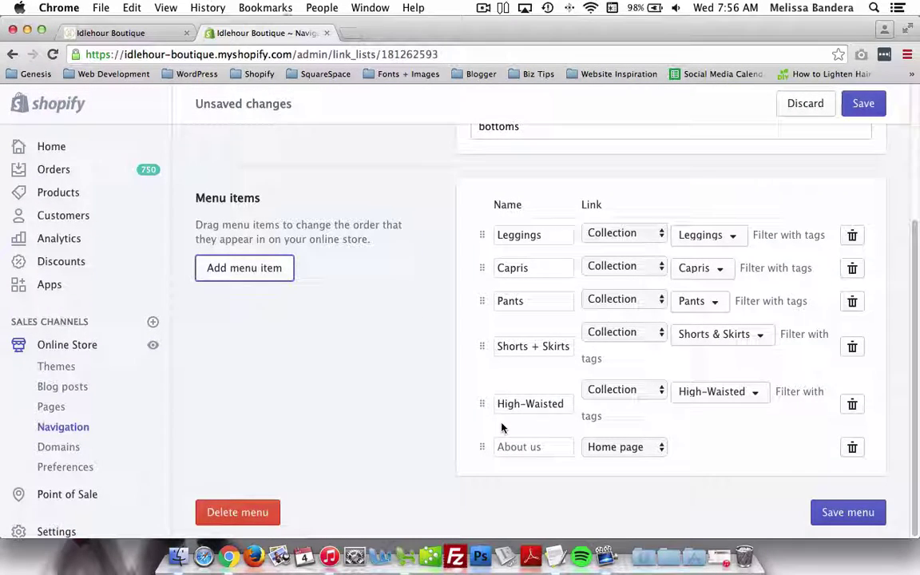
click(534, 450)
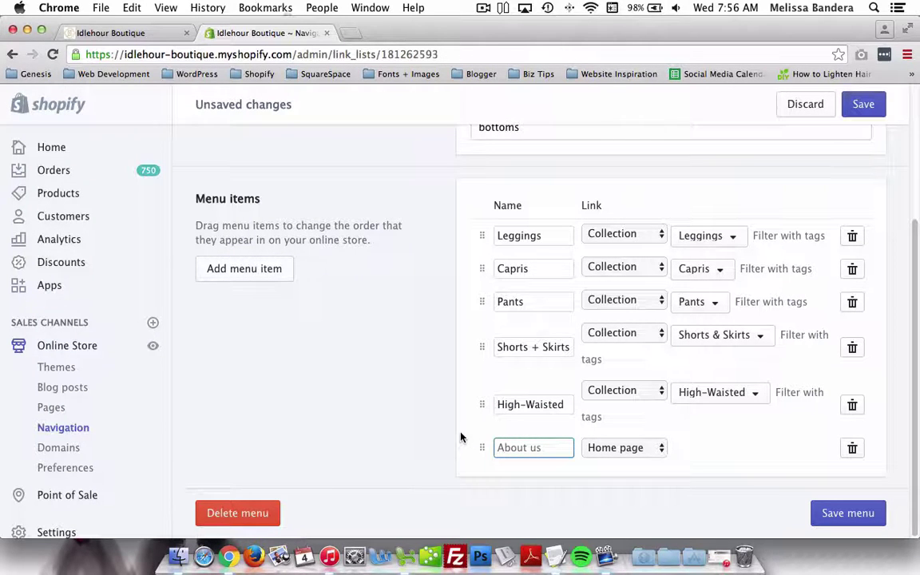
text(Dresses)
Link the new Dresses item to the Dresses collection and save the Bottoms menu
click(627, 450)
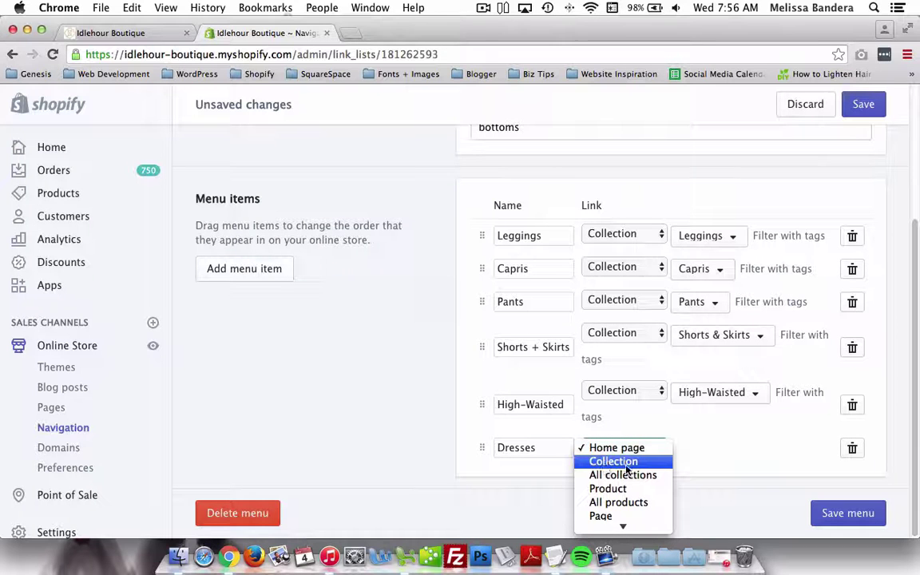
click(605, 464)
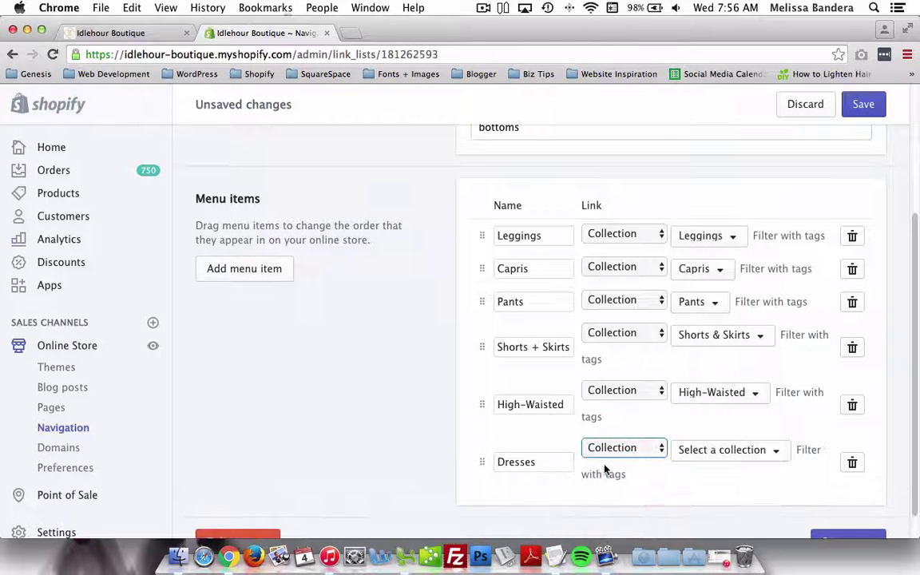
click(708, 454)
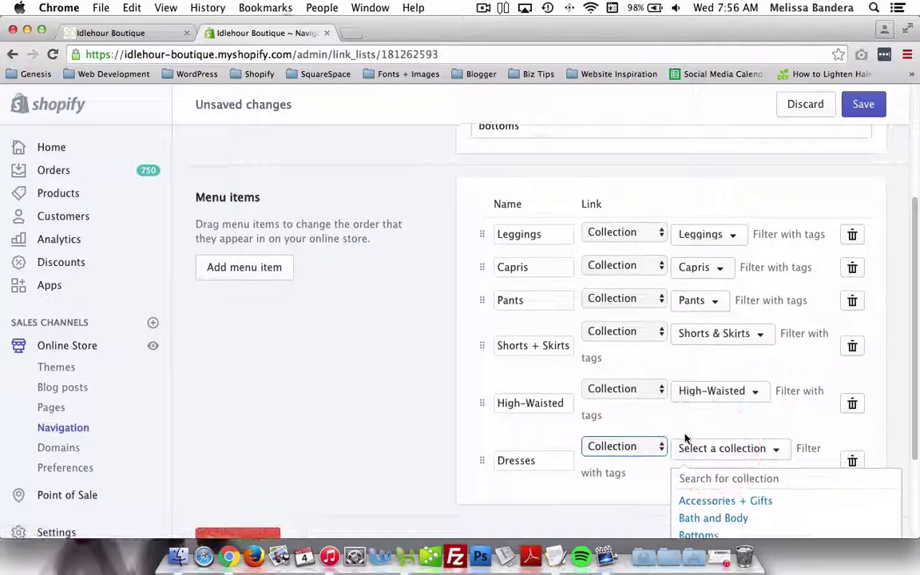
scroll(685, 438, down, 3)
scroll(687, 435, down, 1)
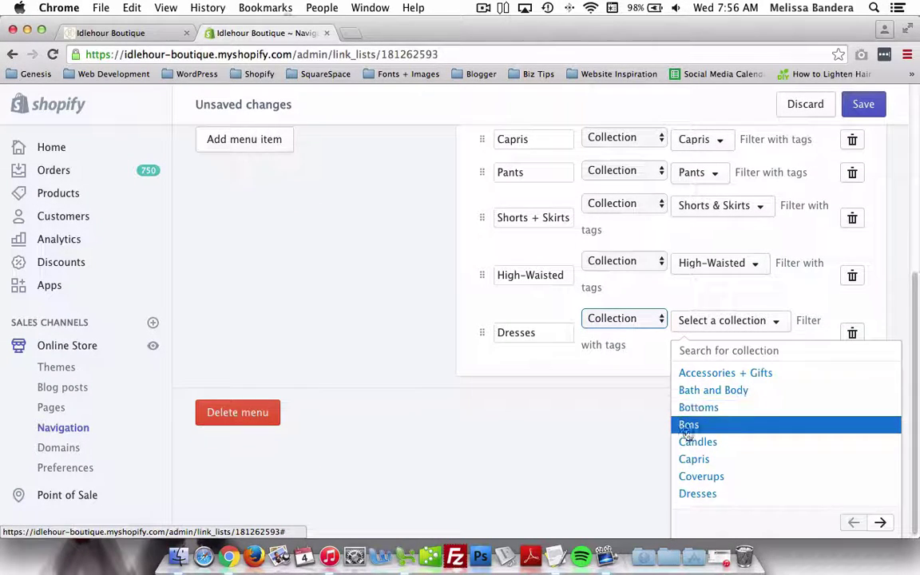
click(698, 494)
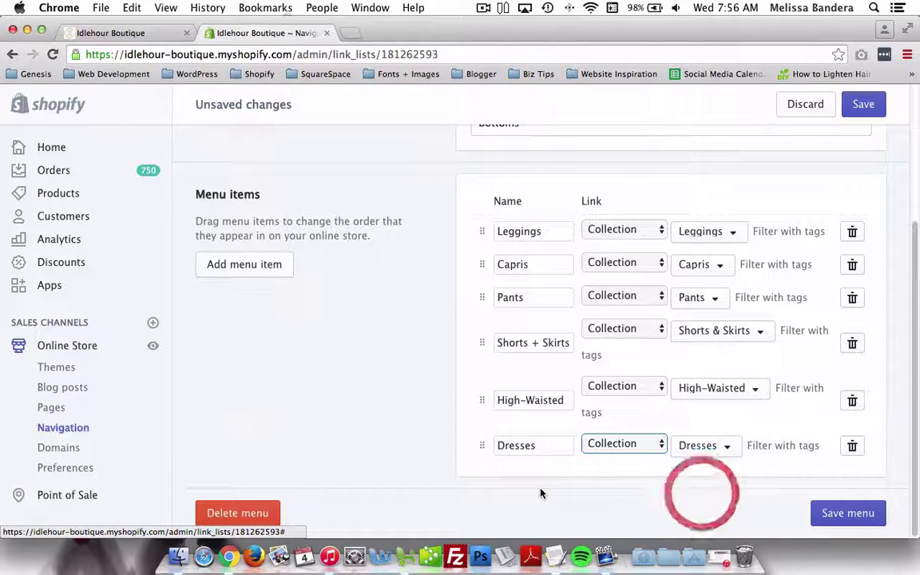
click(831, 515)
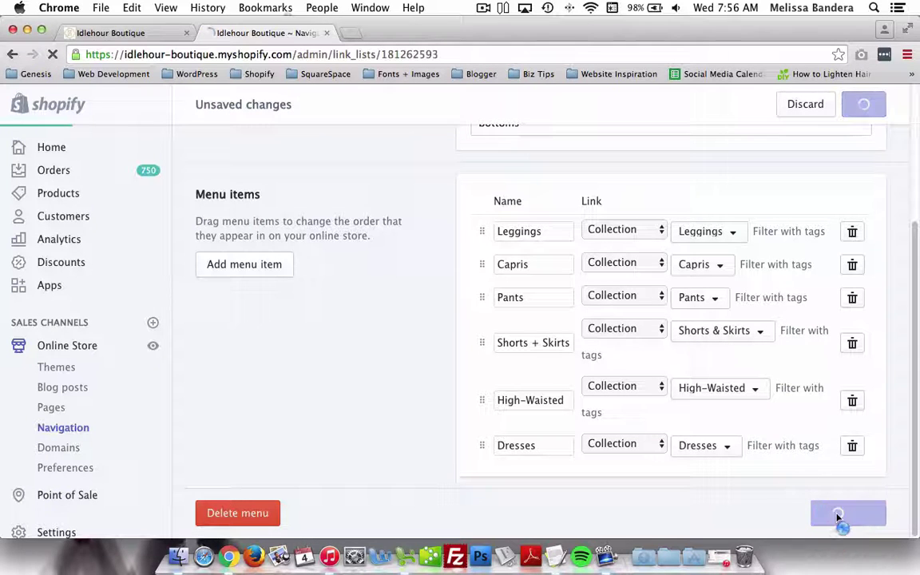
Reload the live Idlehour Boutique homepage and check the Bottoms drop-down for the Dresses item
click(119, 35)
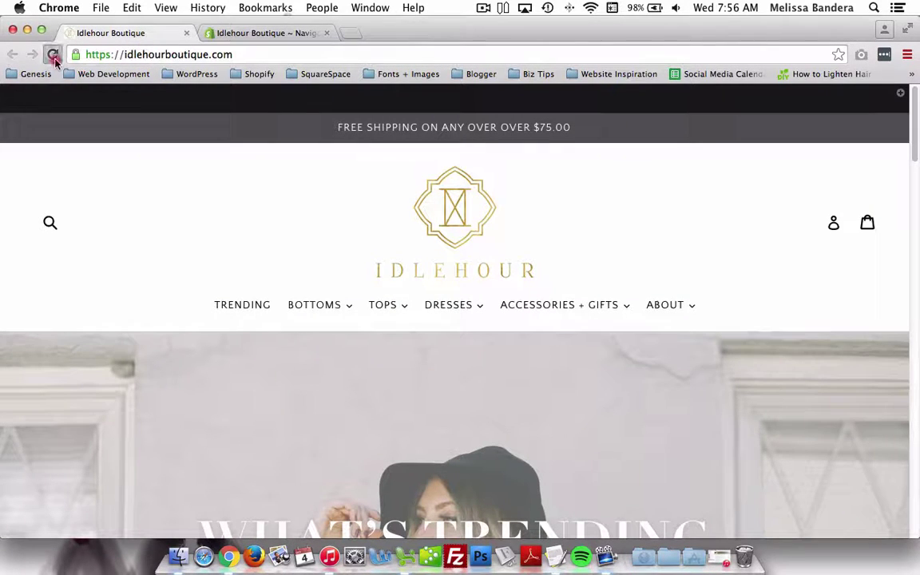
click(52, 55)
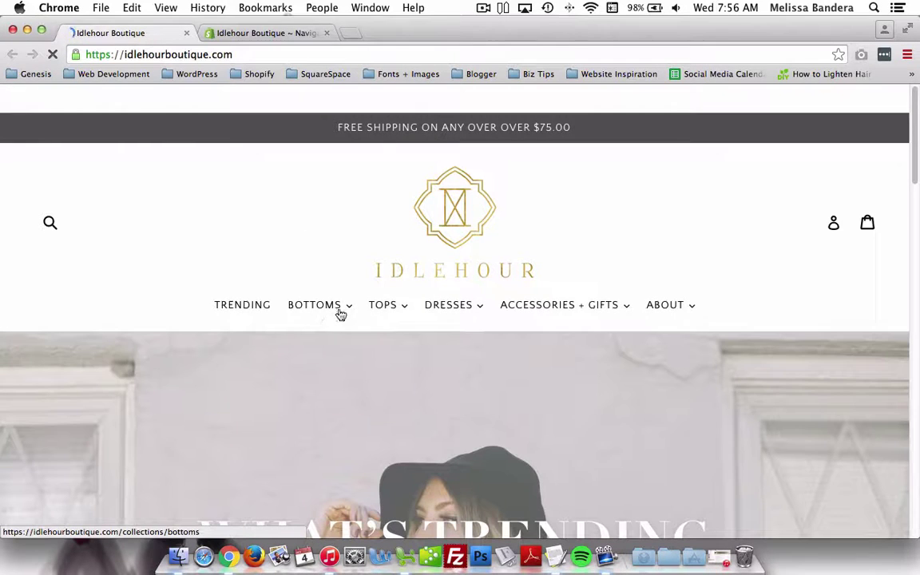
click(349, 309)
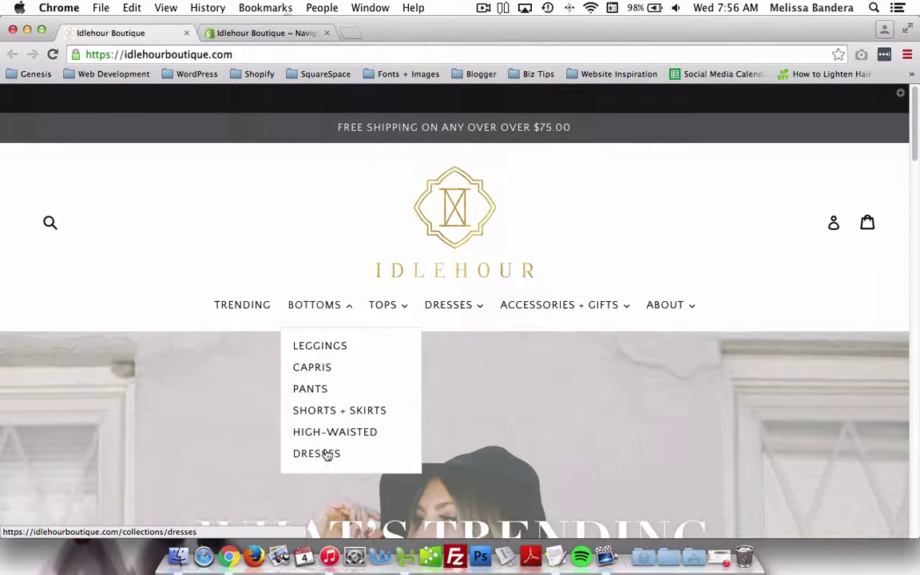
Open the live store's Bottoms collection page and check the Bottoms links in its footer
click(350, 311)
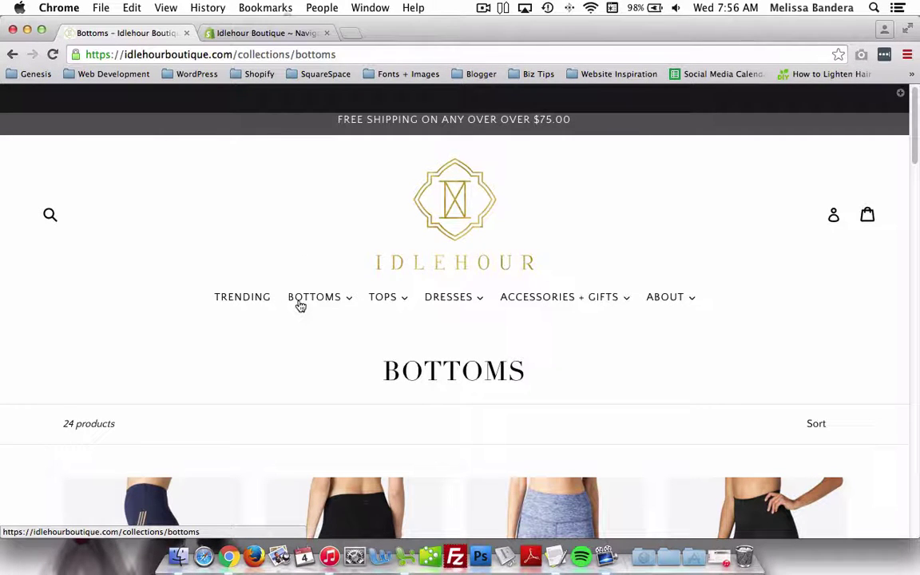
scroll(293, 322, down, 10)
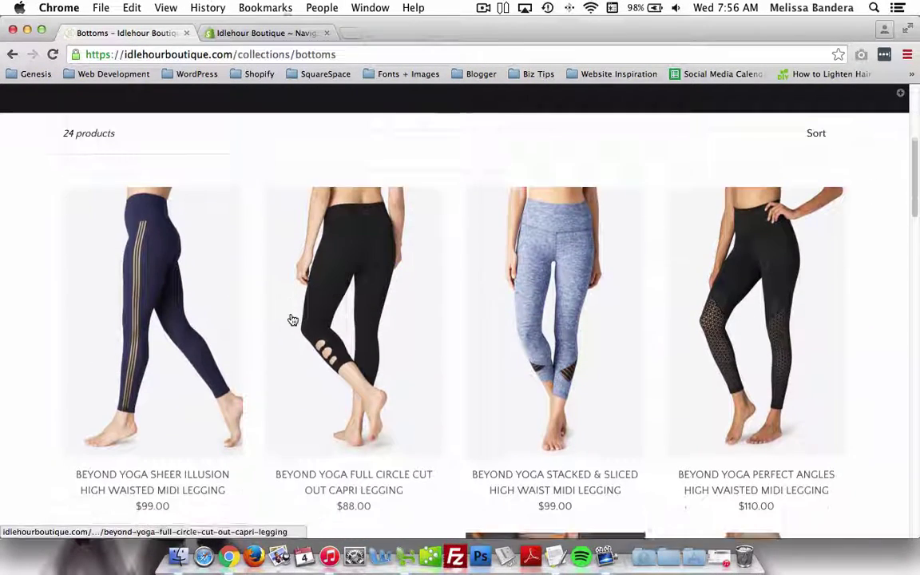
scroll(293, 320, down, 15)
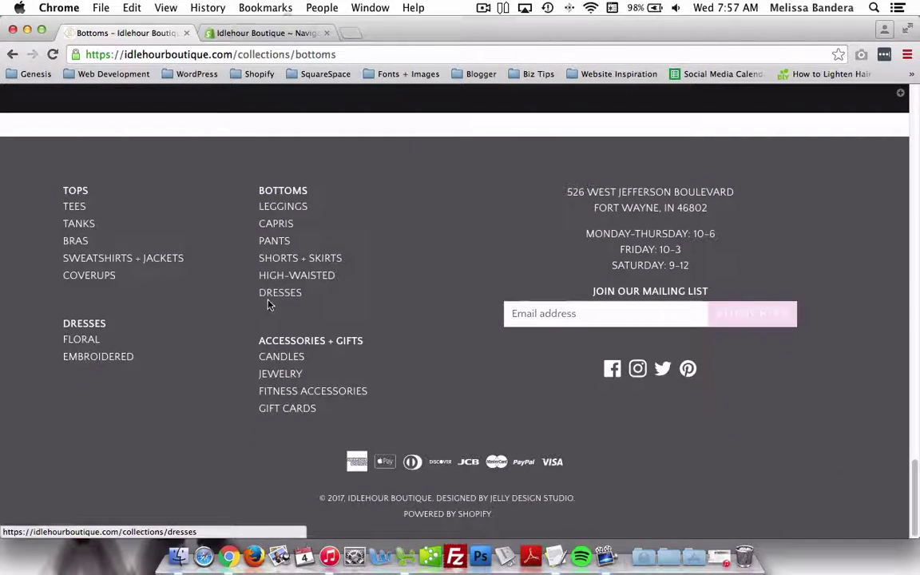
drag(305, 294, 258, 304)
click(259, 305)
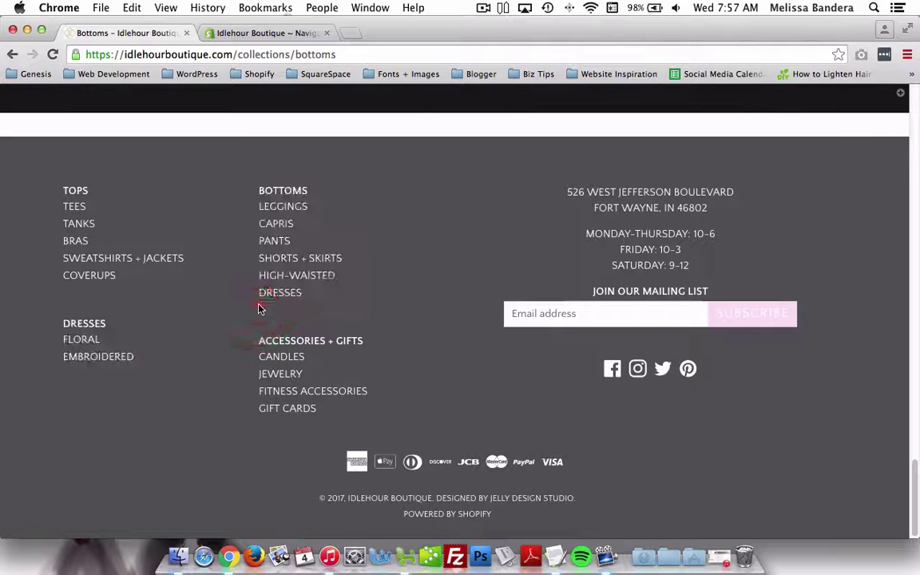
Return to the Bottoms menu in the admin, delete its Dresses item and save the menu
click(223, 38)
scroll(234, 319, down, 5)
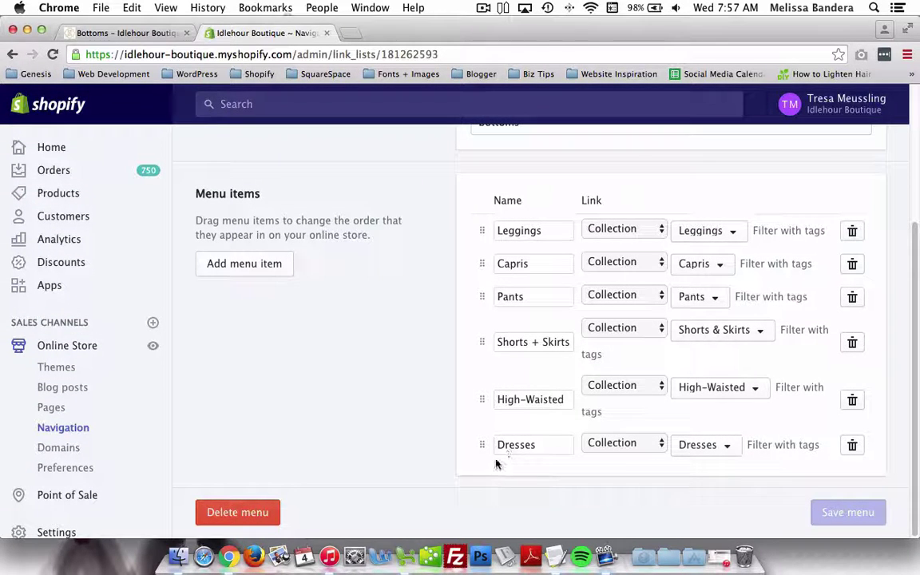
click(853, 447)
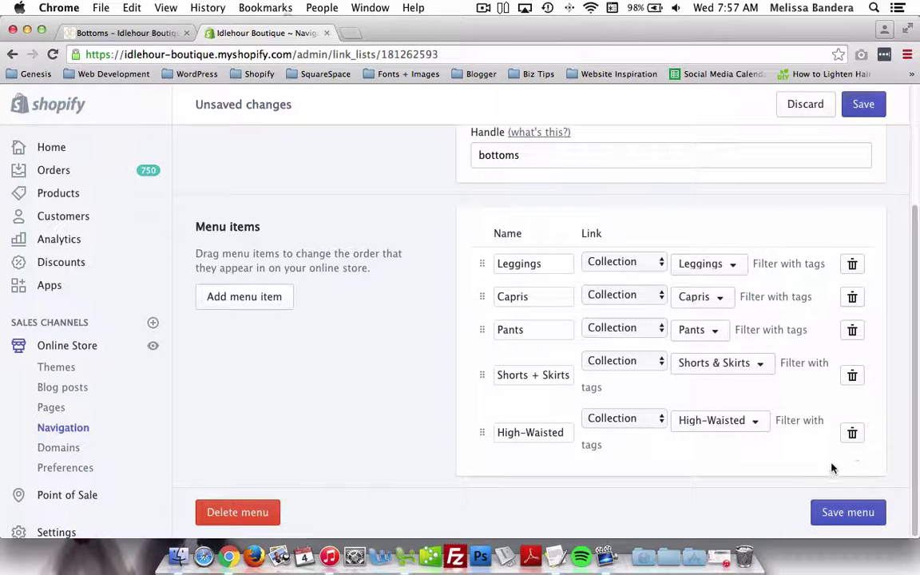
click(848, 515)
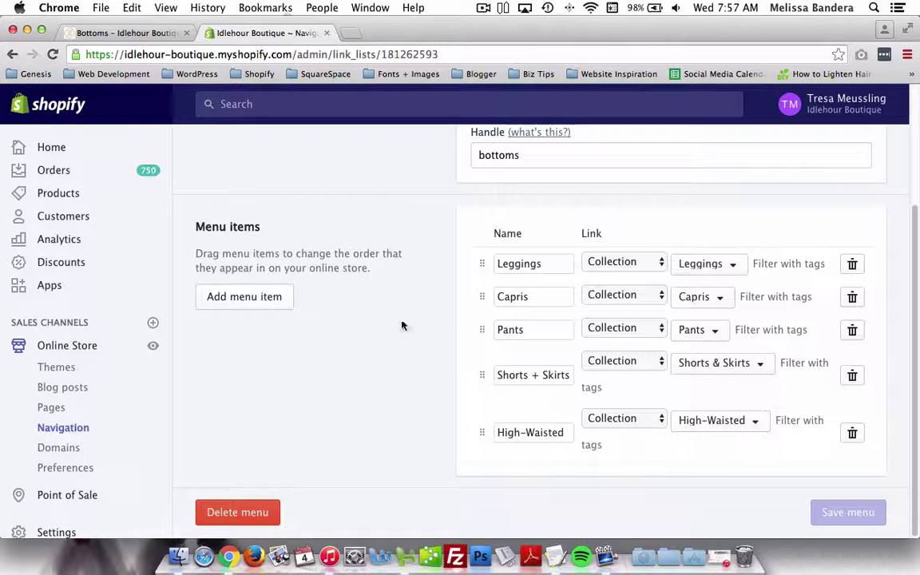
Add another item to the Bottoms menu and link it to the product Alo Pure Tank
click(230, 300)
scroll(497, 428, down, 2)
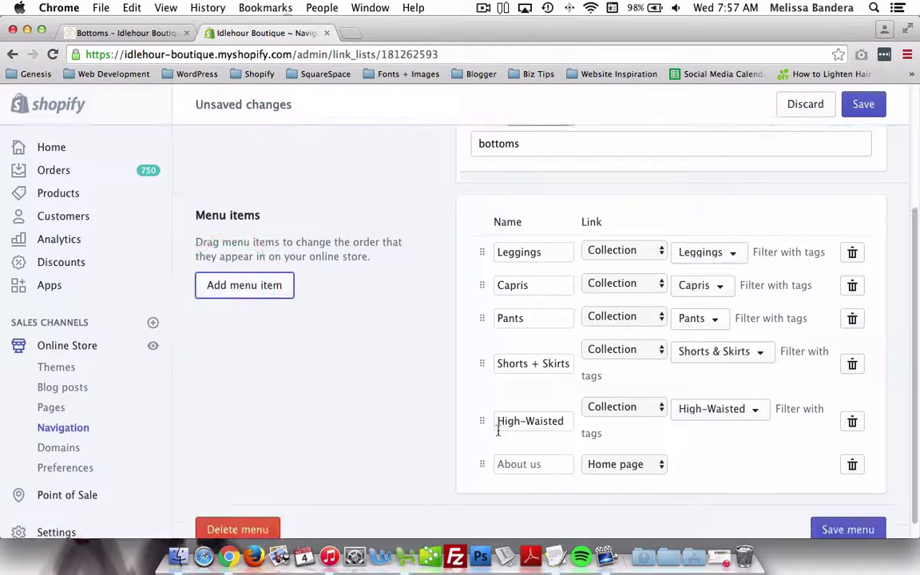
click(599, 452)
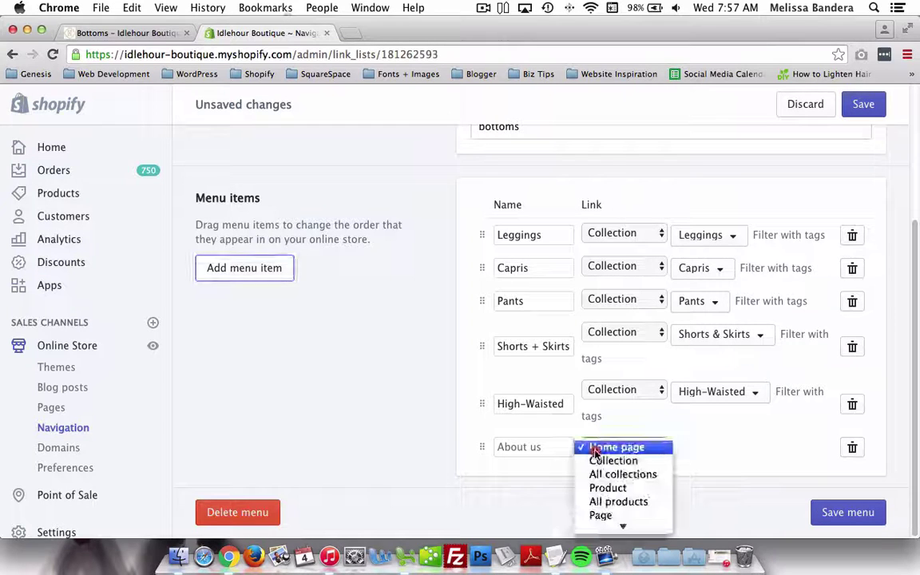
click(601, 491)
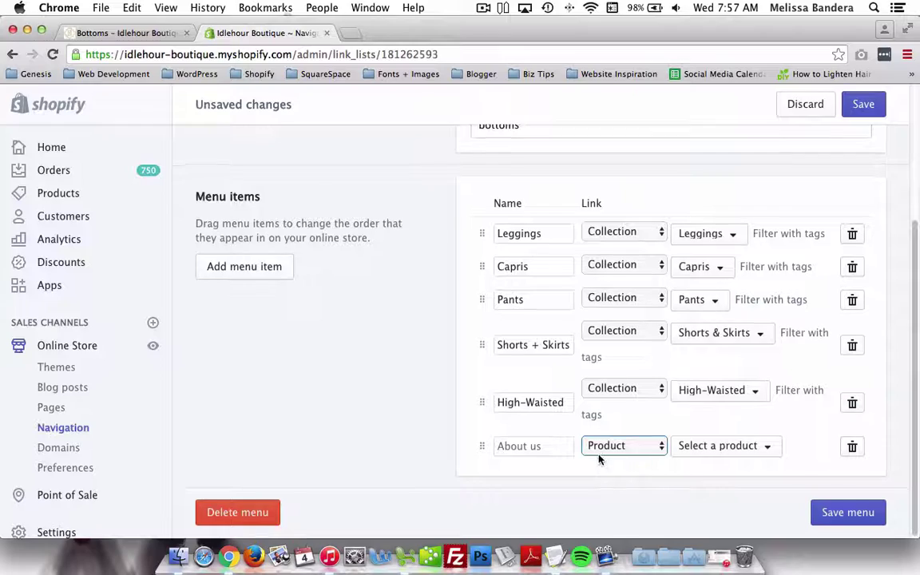
click(755, 447)
scroll(663, 395, down, 3)
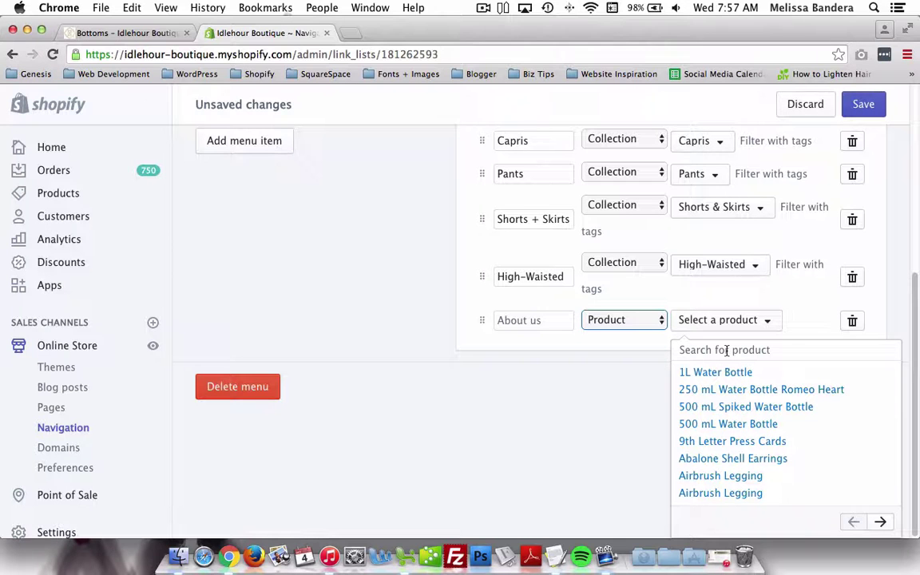
click(880, 524)
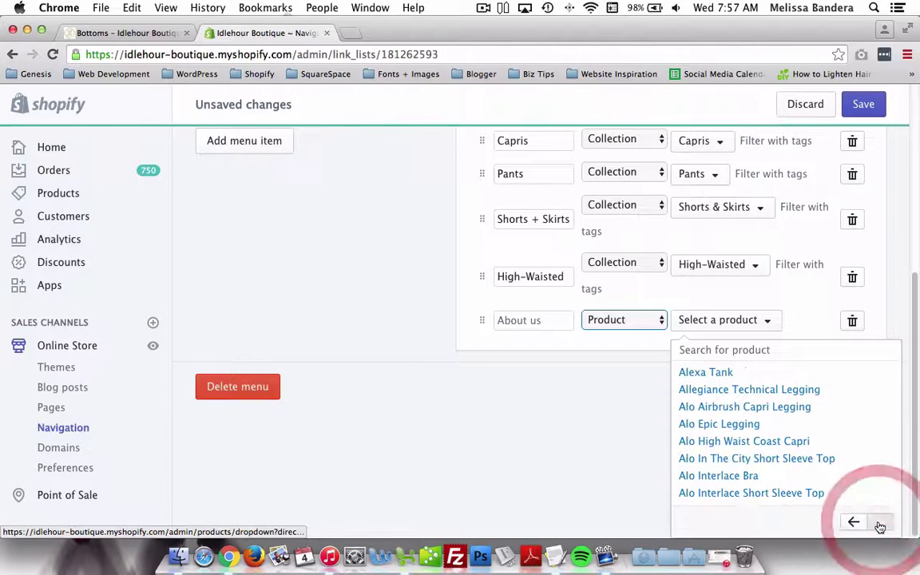
click(881, 523)
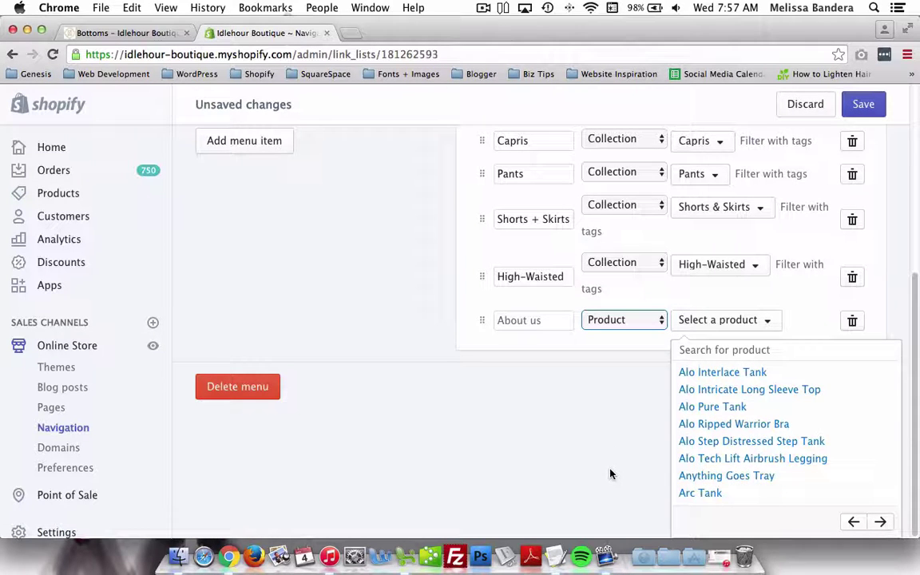
click(685, 411)
Name the new product link Pure Tank and save the Bottoms menu
click(528, 444)
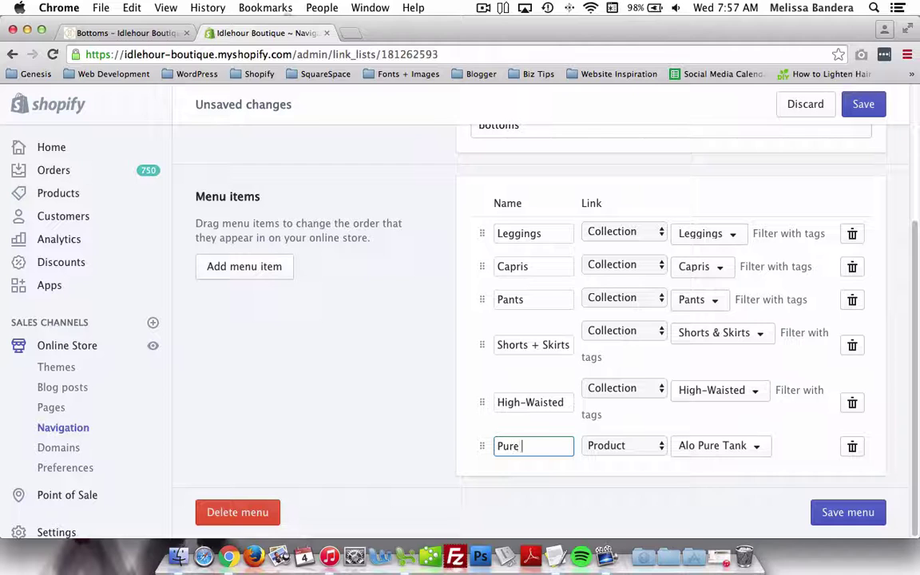
text(Pure Tank)
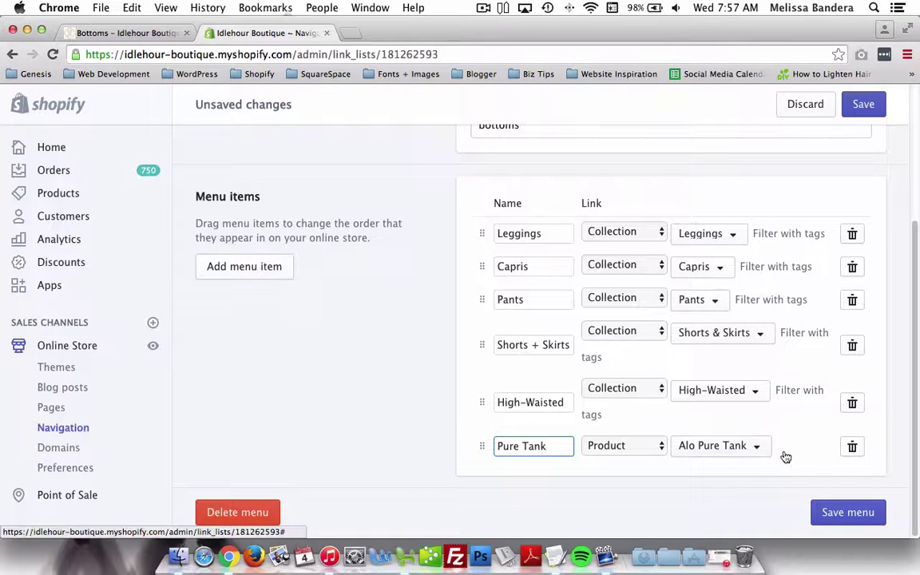
click(823, 512)
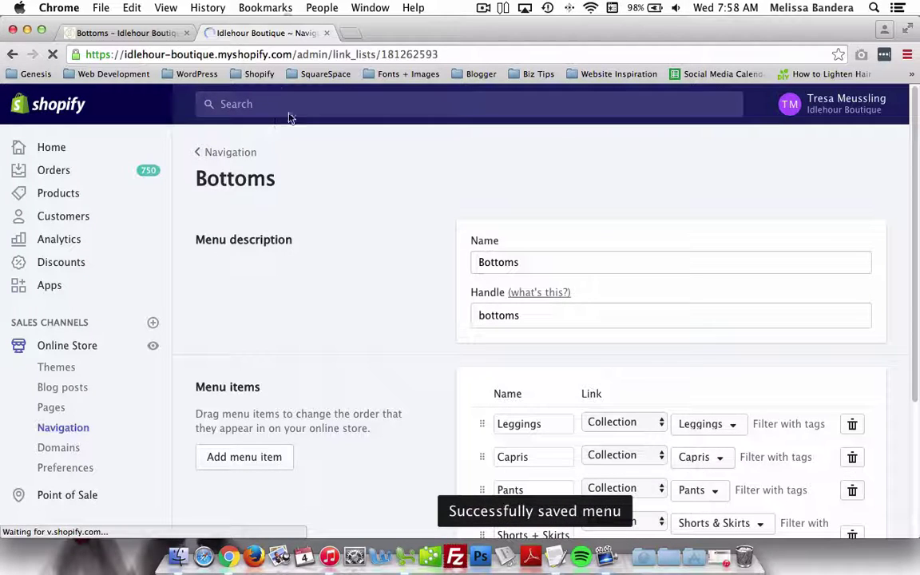
Reload the live store, follow the Pure Tank link in the Bottoms drop-down, and return to the homepage
click(104, 33)
click(54, 54)
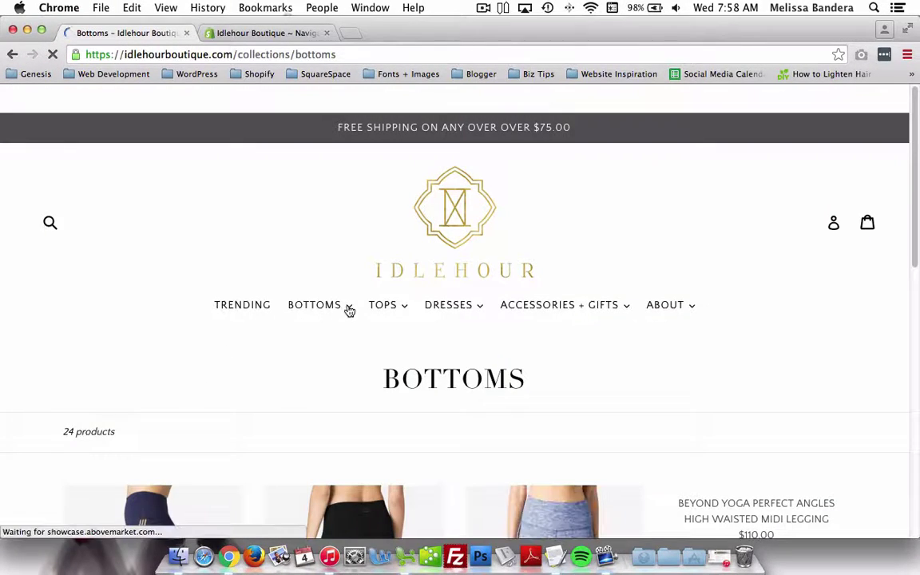
click(349, 309)
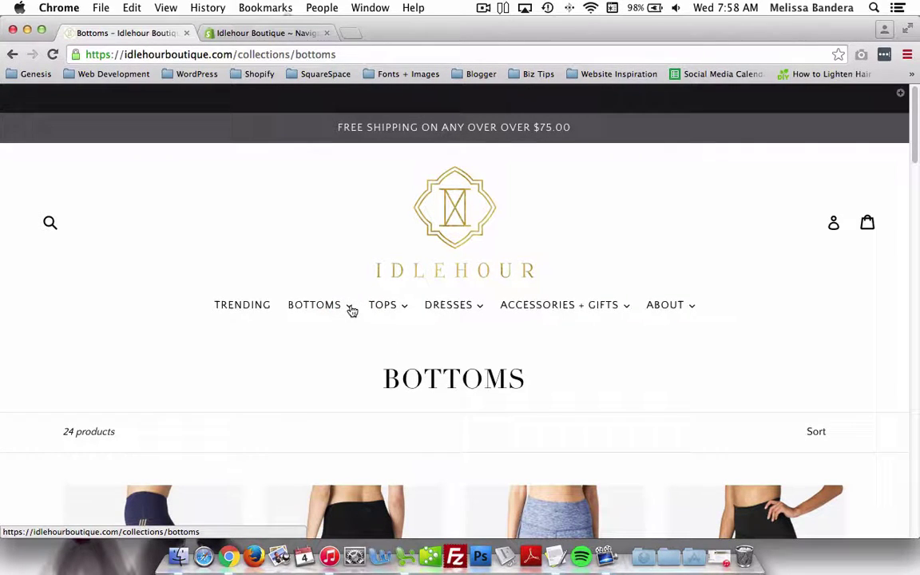
click(350, 307)
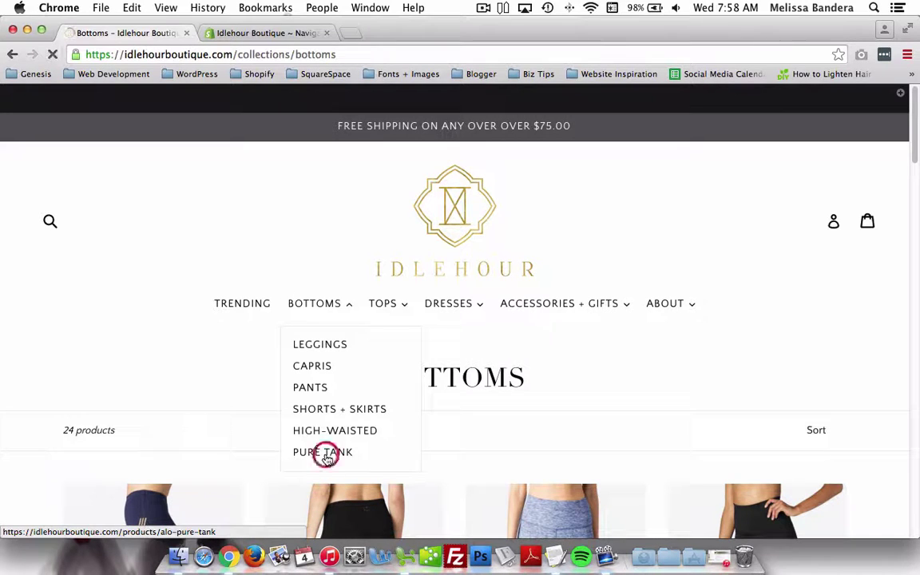
click(325, 455)
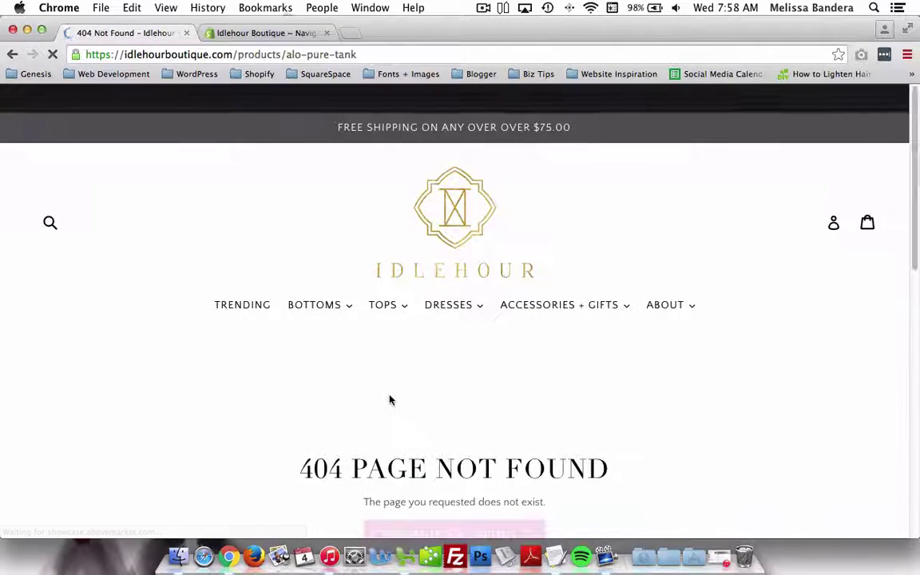
scroll(237, 337, down, 3)
scroll(237, 337, up, 3)
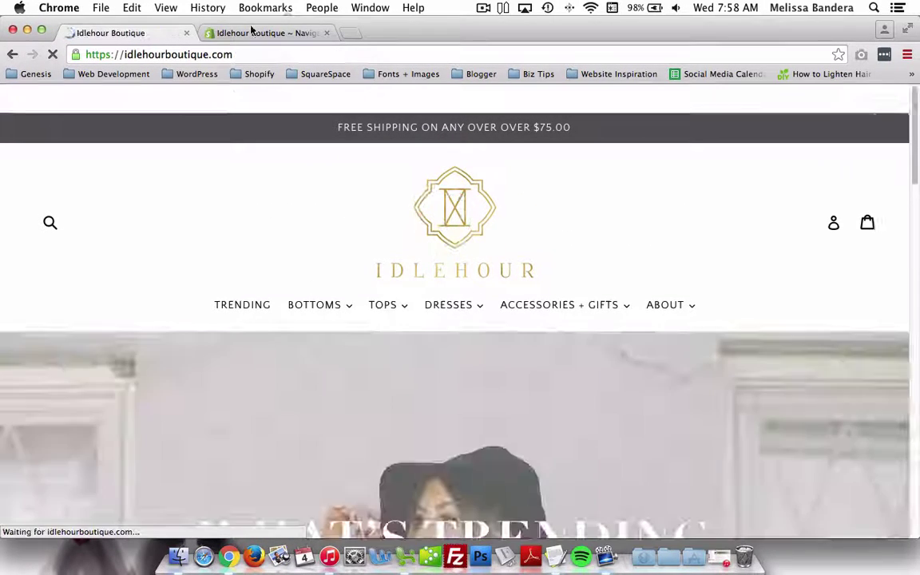
Return to the Bottoms menu in the admin, delete its Pure Tank item and save the menu
click(254, 33)
scroll(392, 302, down, 5)
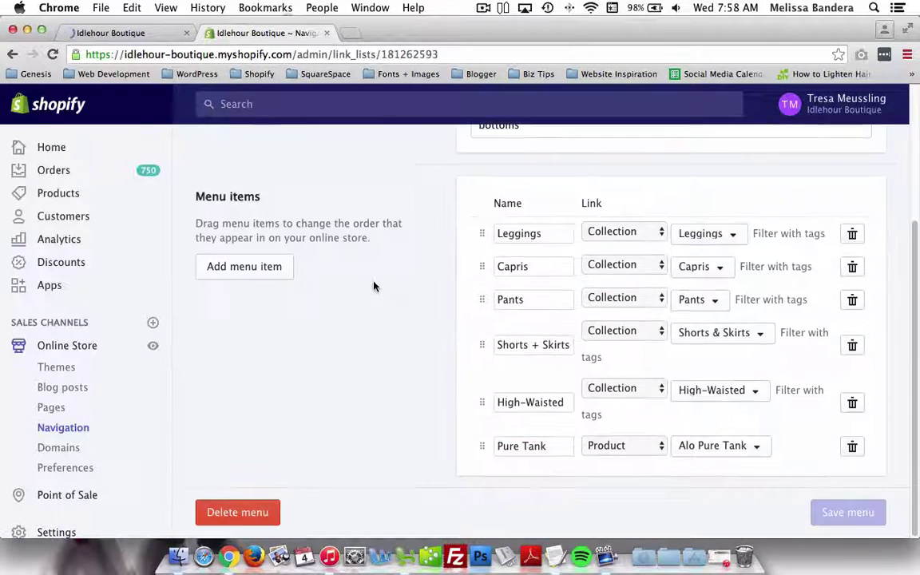
click(852, 450)
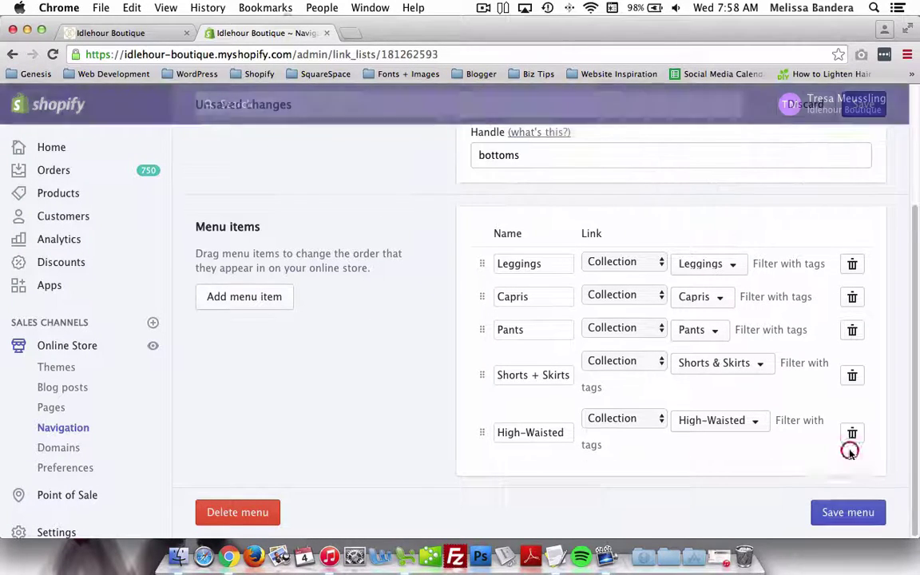
click(849, 512)
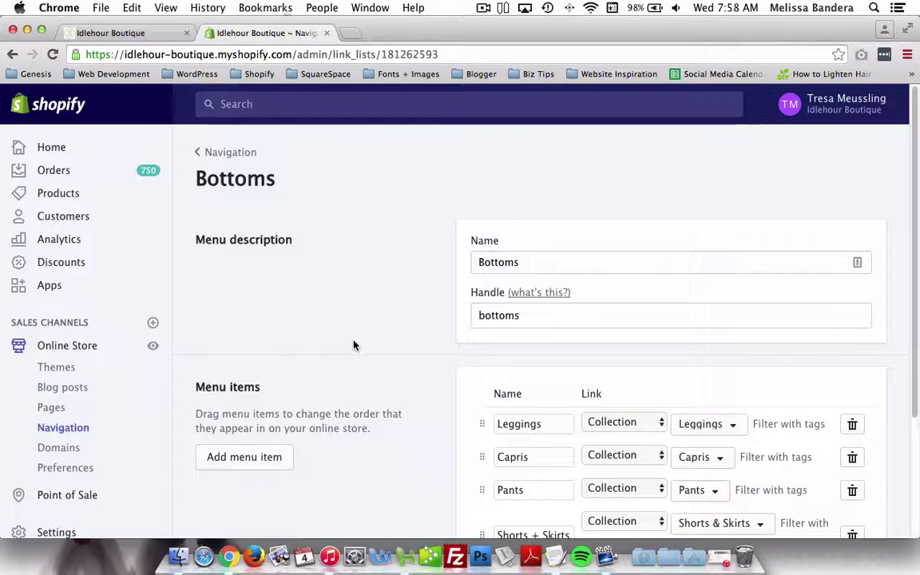
Go to the store's product collections and open the Trending collection for editing
click(62, 195)
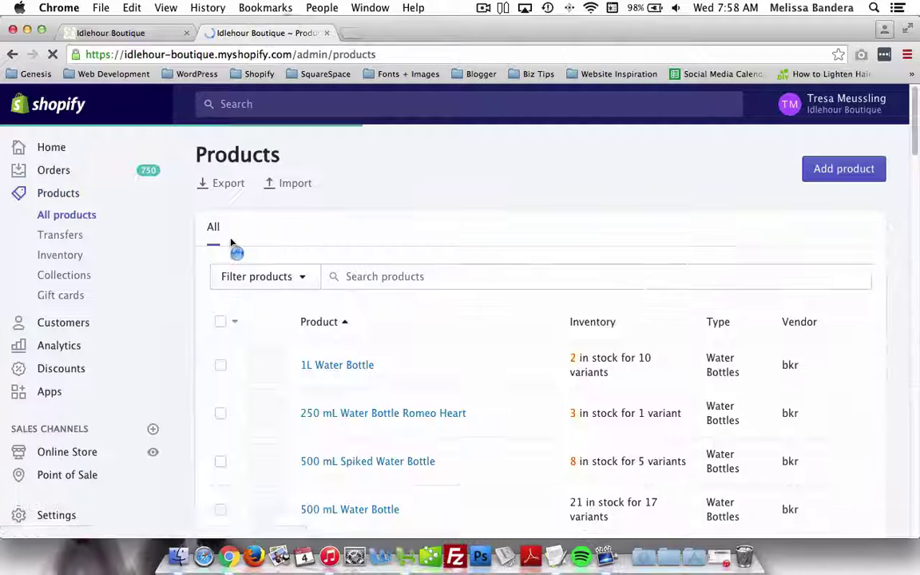
click(71, 276)
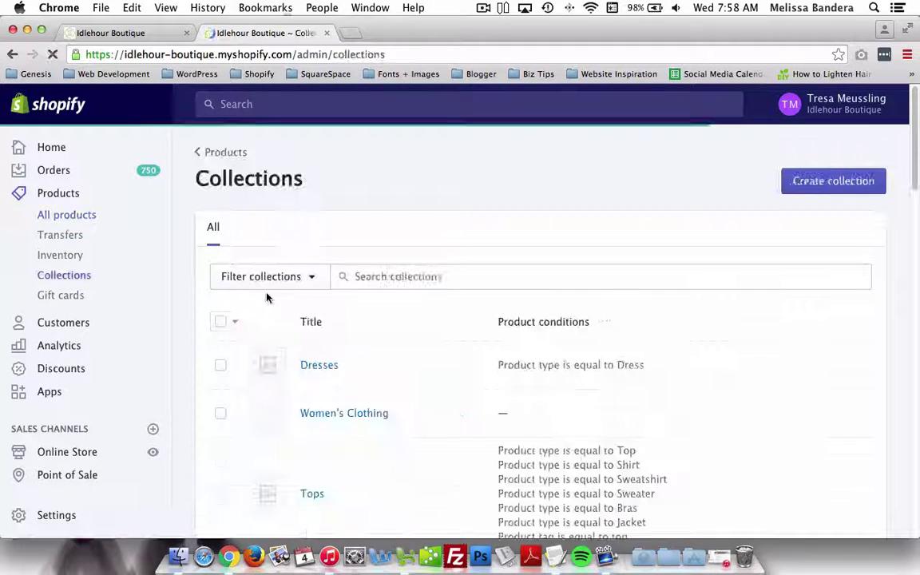
scroll(214, 308, down, 4)
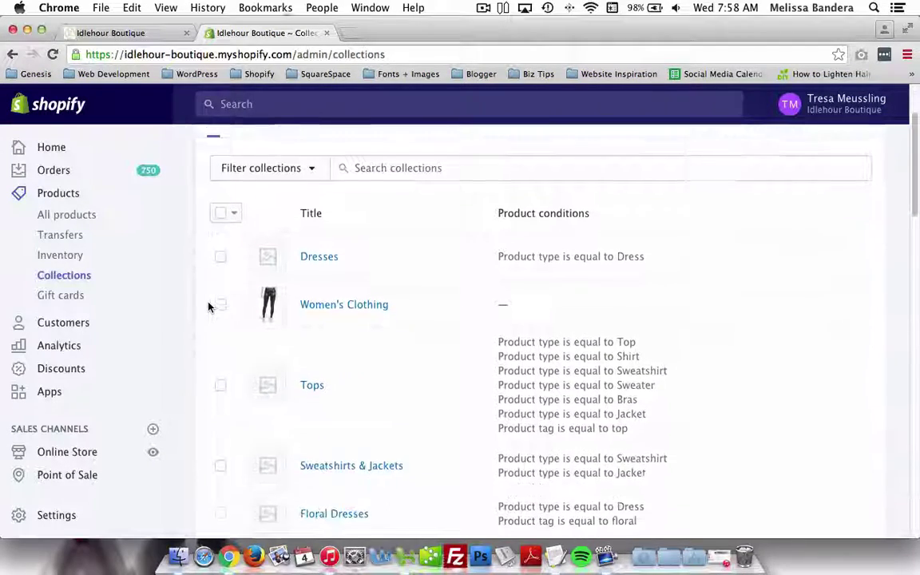
scroll(208, 307, down, 10)
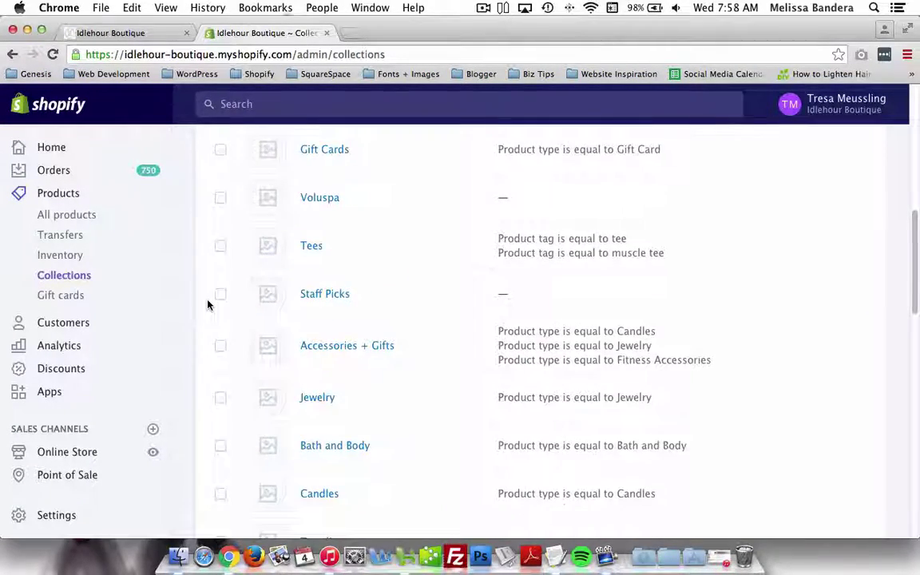
scroll(207, 304, down, 2)
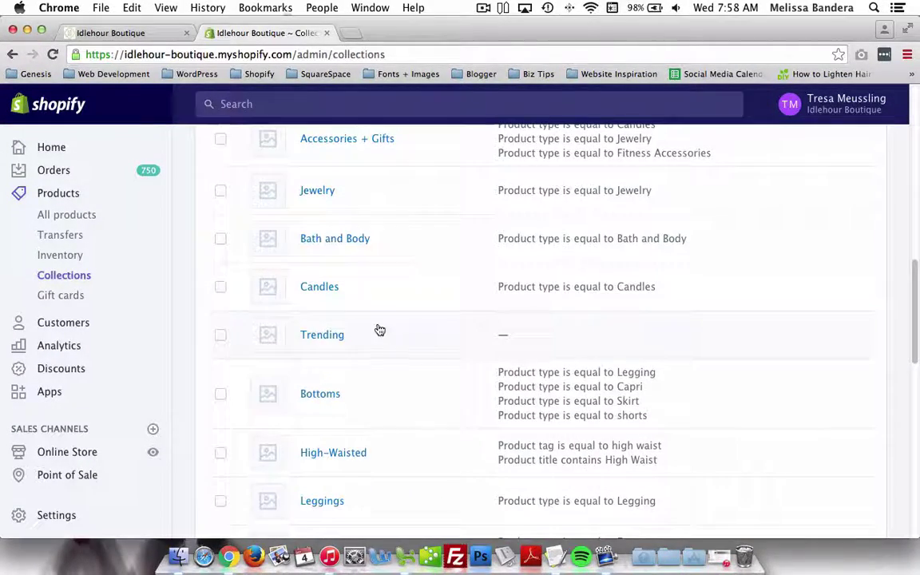
click(325, 339)
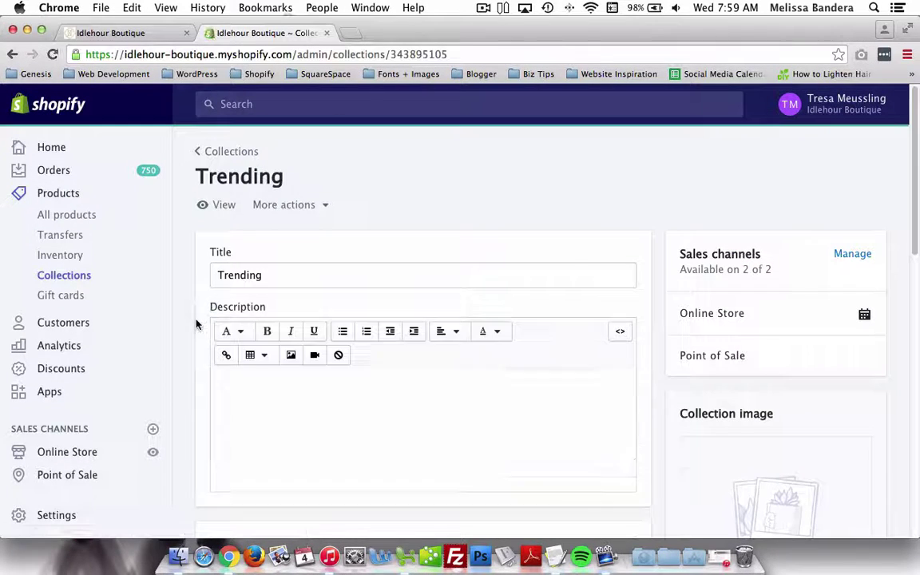
Add the product 9th Letter Press Cards to the Trending collection
scroll(197, 325, down, 2)
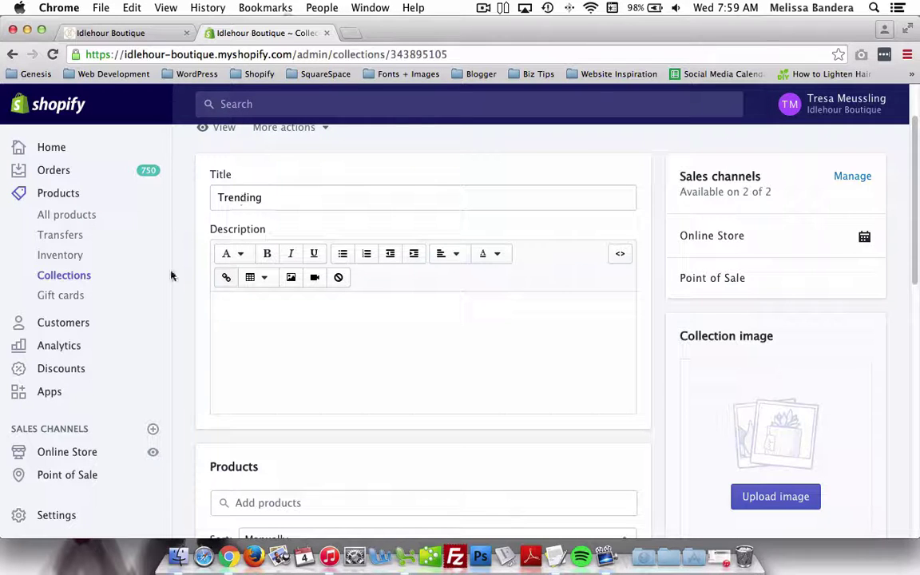
scroll(171, 275, down, 5)
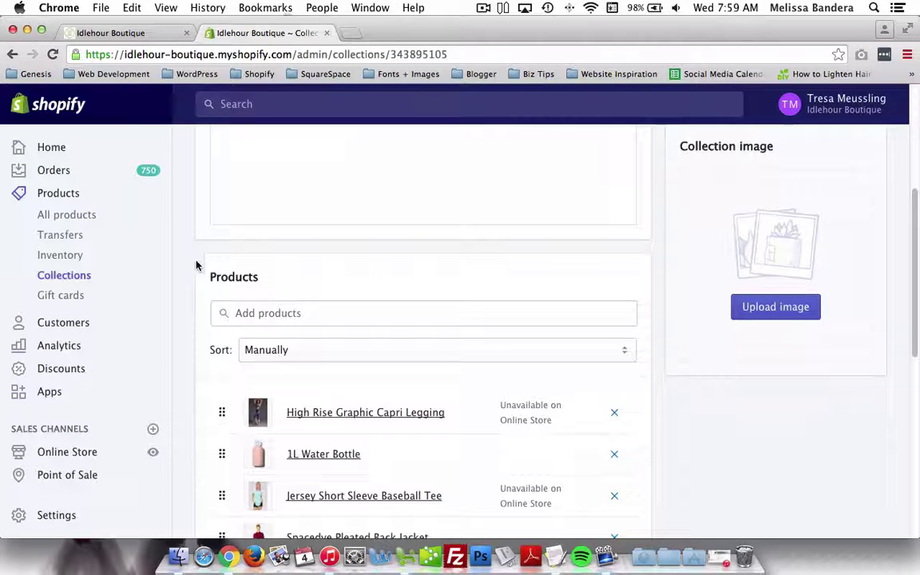
click(240, 314)
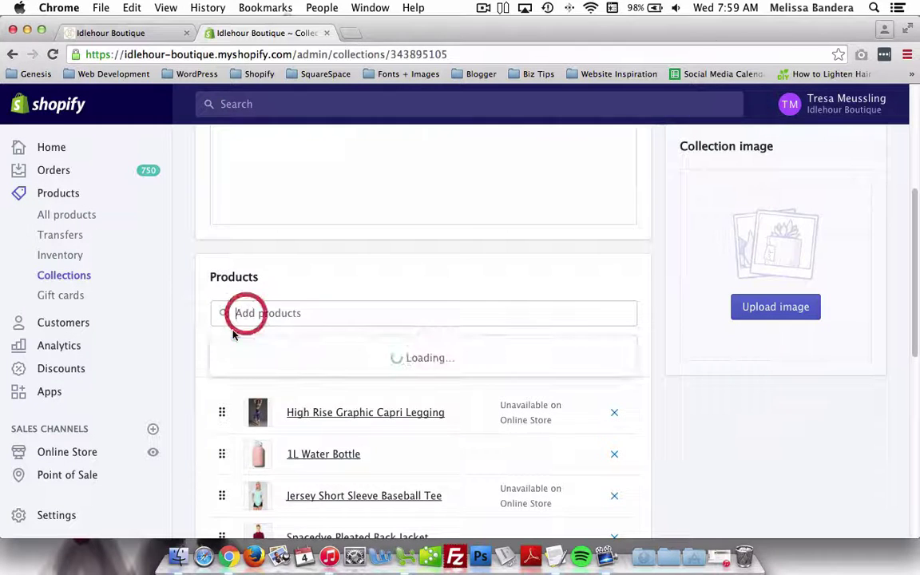
scroll(200, 302, down, 2)
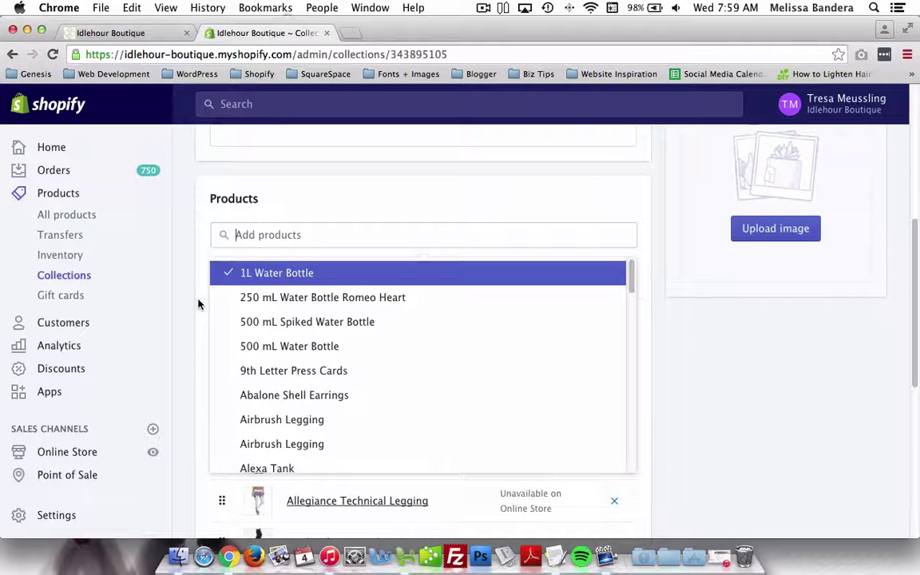
click(266, 381)
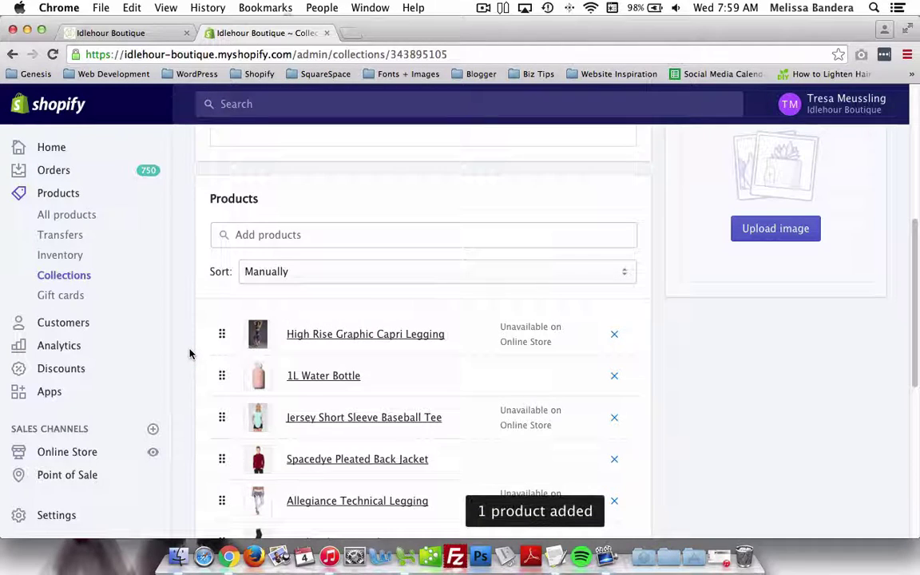
Expand the Trending collection's full product list and remove 9th Letter Press Cards from it
scroll(194, 369, down, 5)
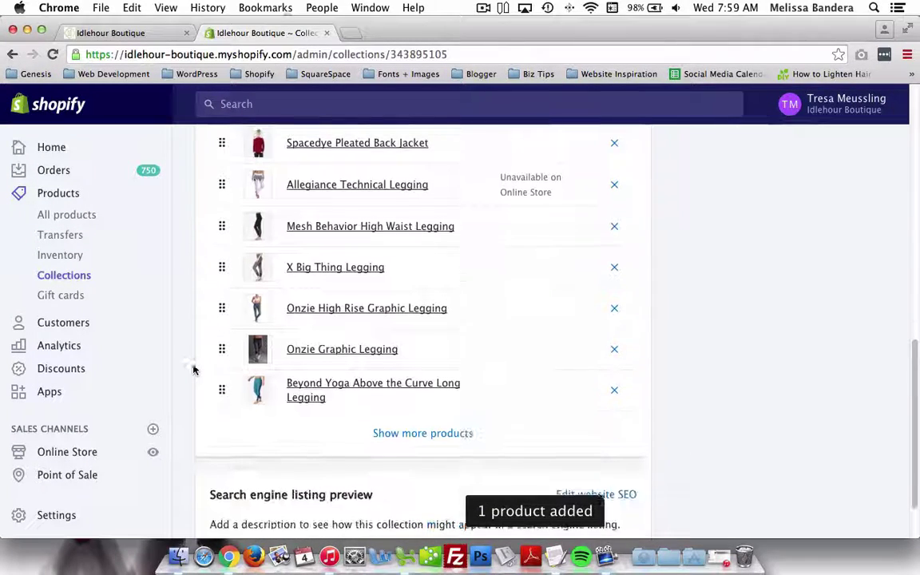
click(397, 432)
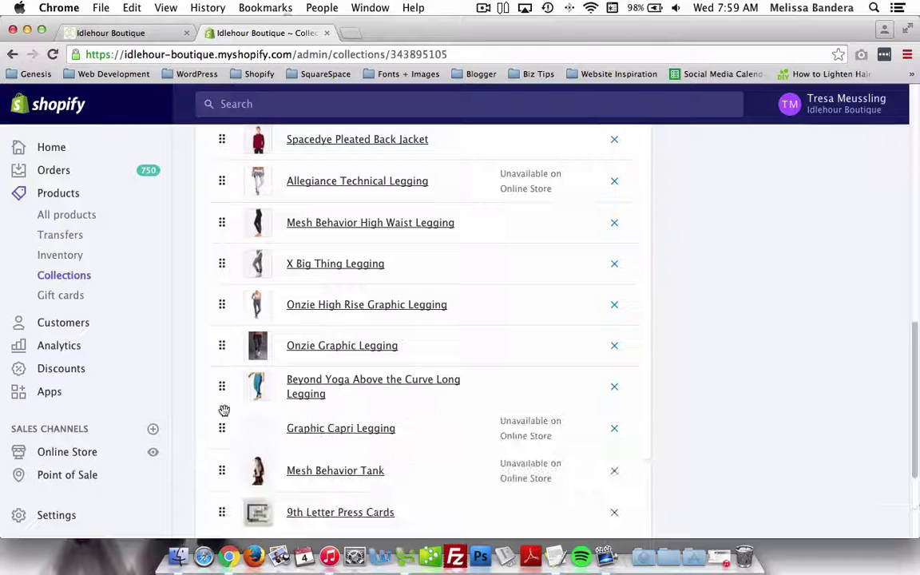
scroll(224, 409, down, 3)
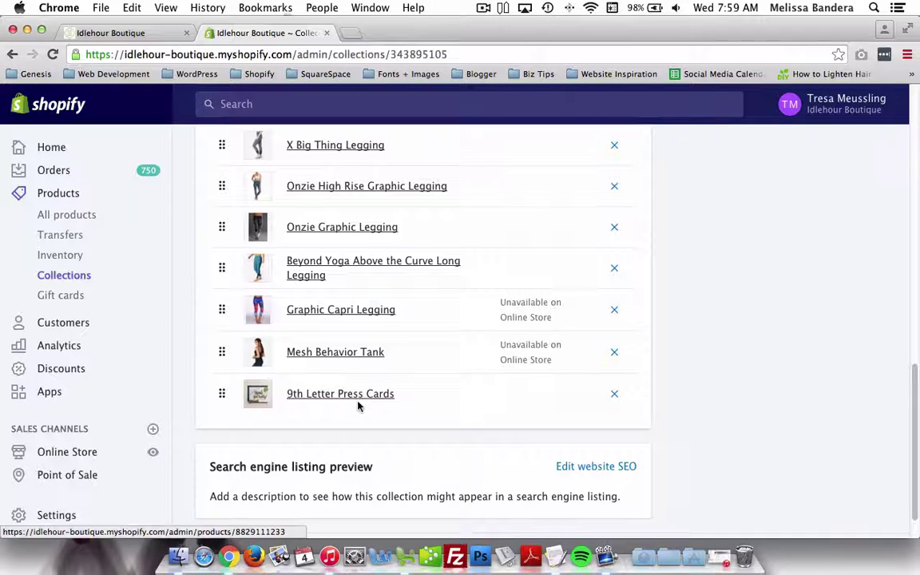
click(615, 396)
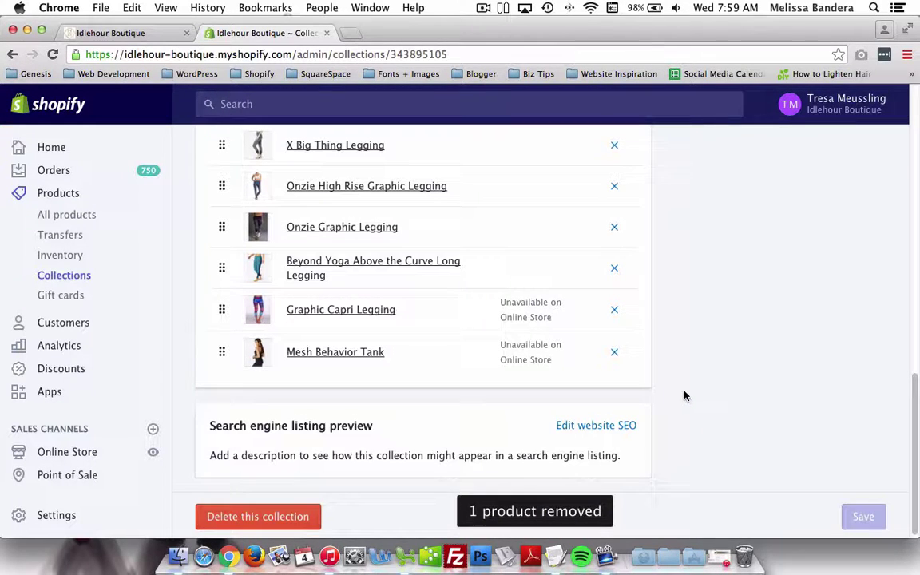
scroll(679, 394, up, 15)
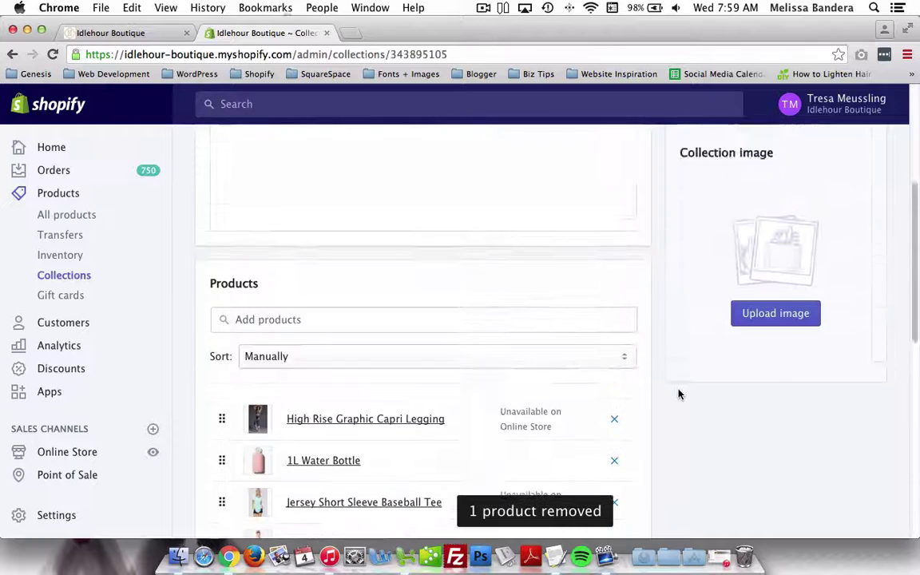
scroll(679, 393, up, 2)
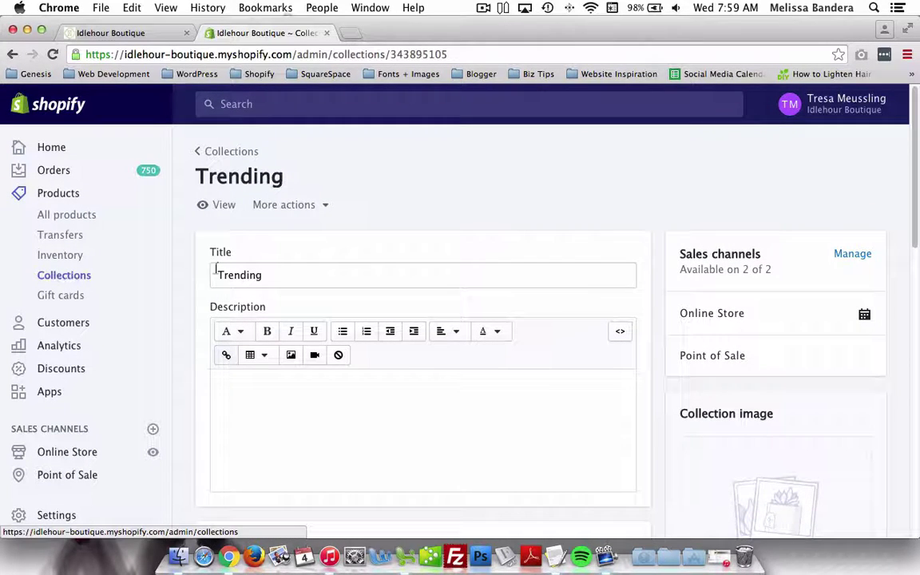
Find the Beaded Wrap Bracelet in the list of all products and open it for editing
click(50, 217)
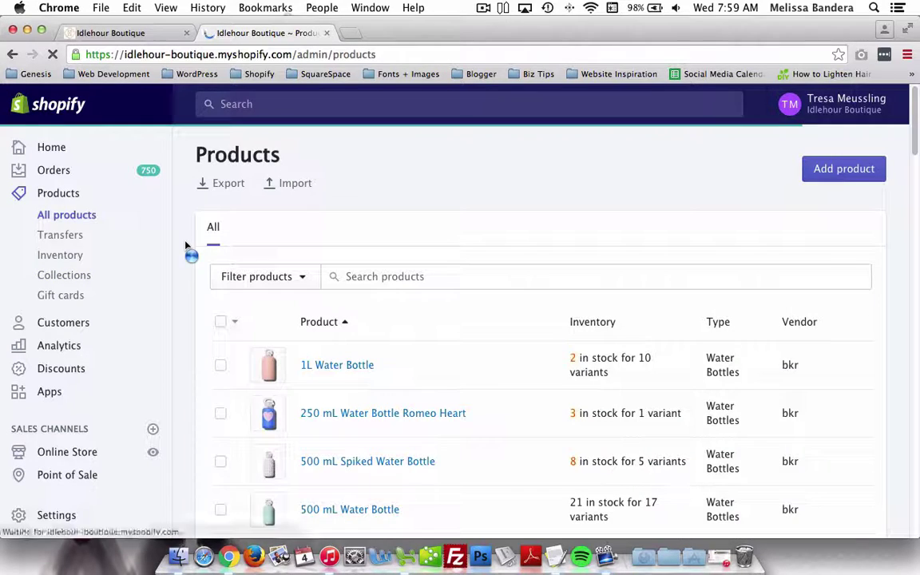
scroll(208, 322, down, 5)
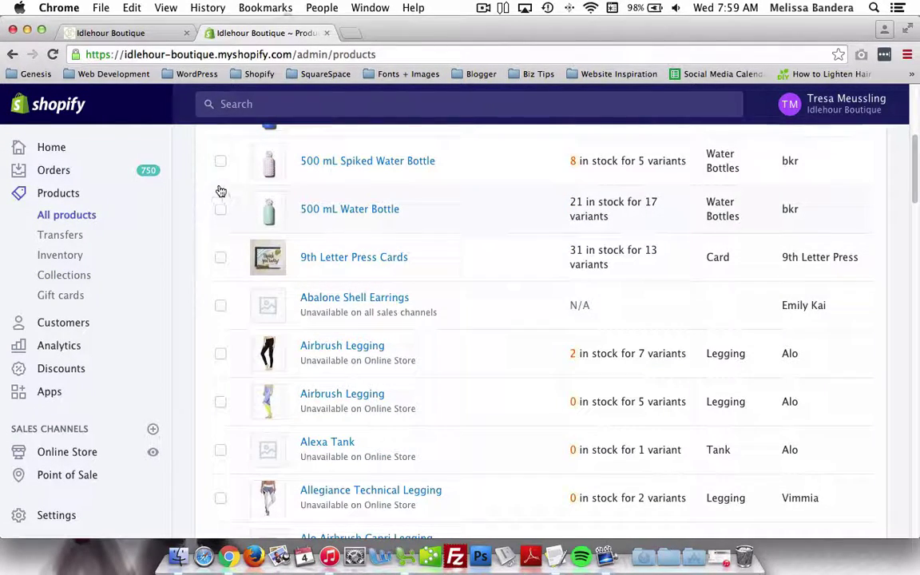
scroll(180, 294, down, 5)
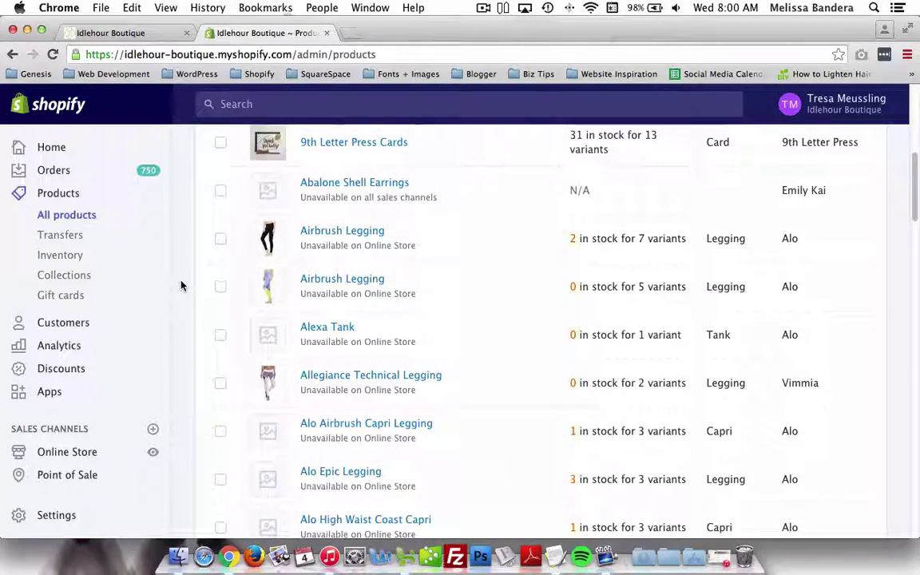
scroll(186, 285, down, 7)
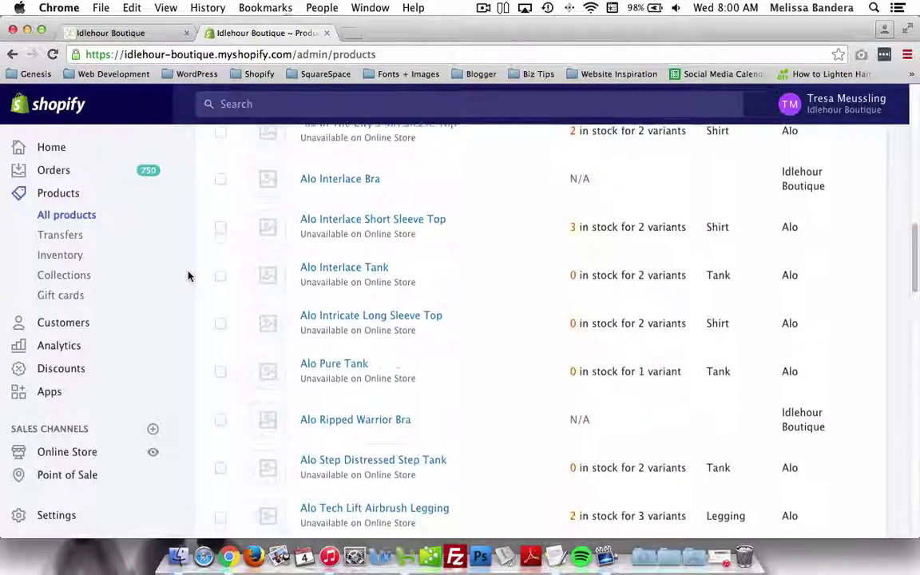
scroll(189, 276, down, 2)
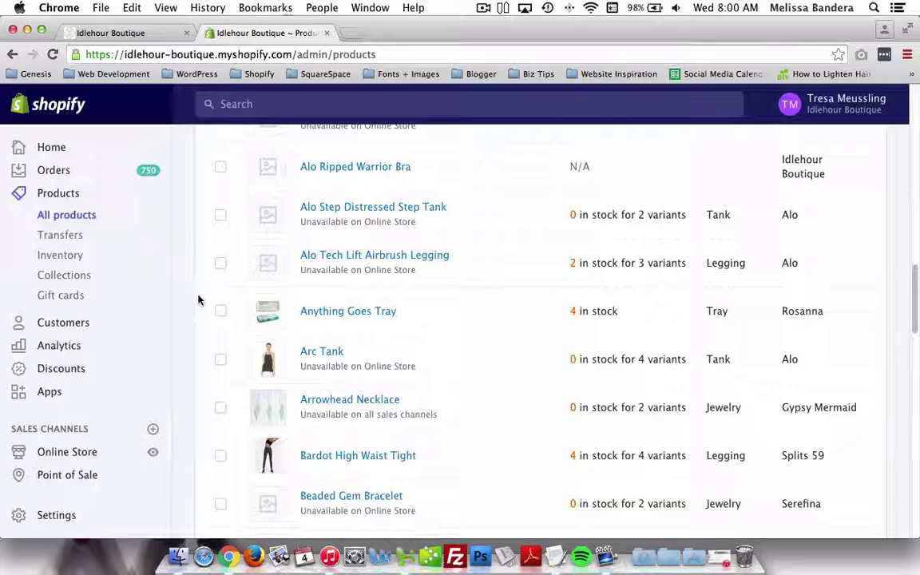
scroll(199, 300, down, 1)
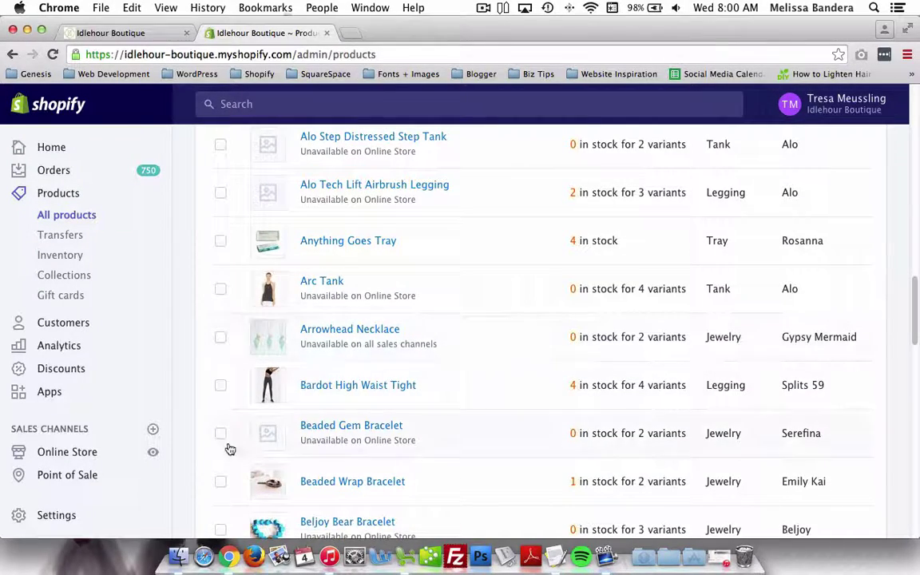
scroll(230, 450, down, 2)
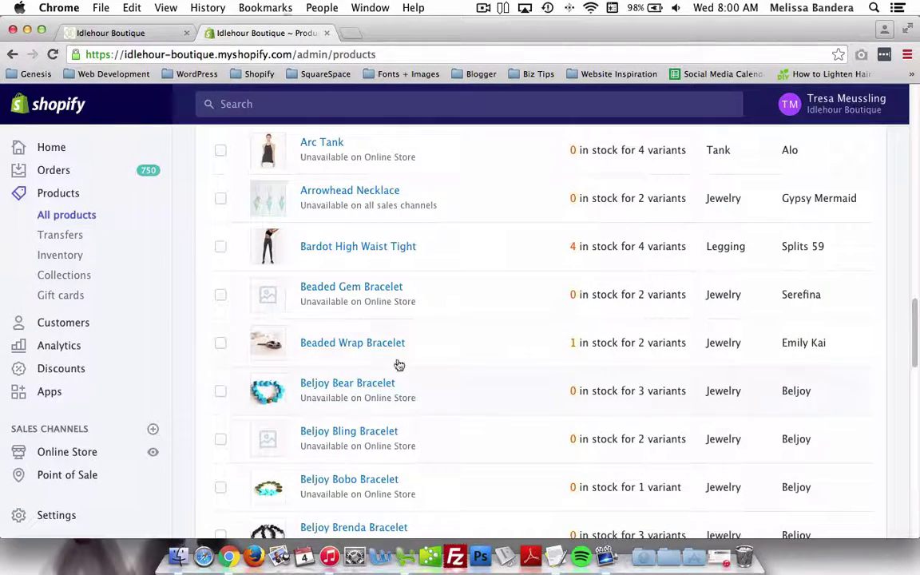
click(332, 350)
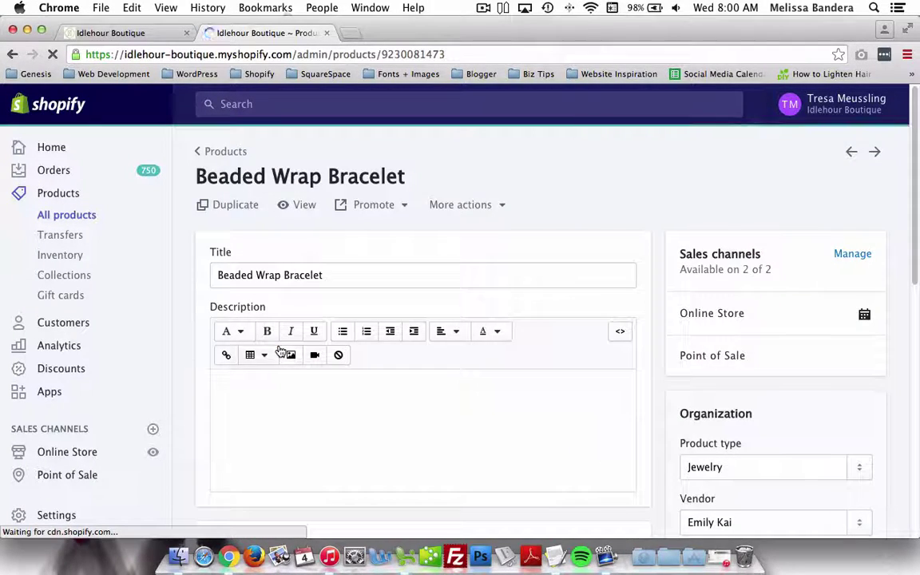
Assign the Beaded Wrap Bracelet to the Trending collection and save the product
scroll(278, 346, down, 3)
scroll(279, 347, down, 5)
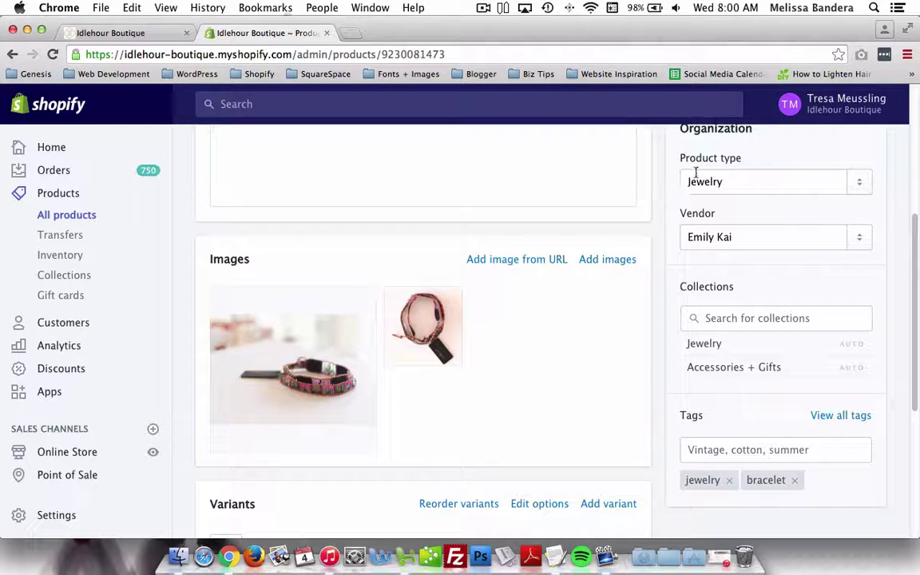
click(713, 319)
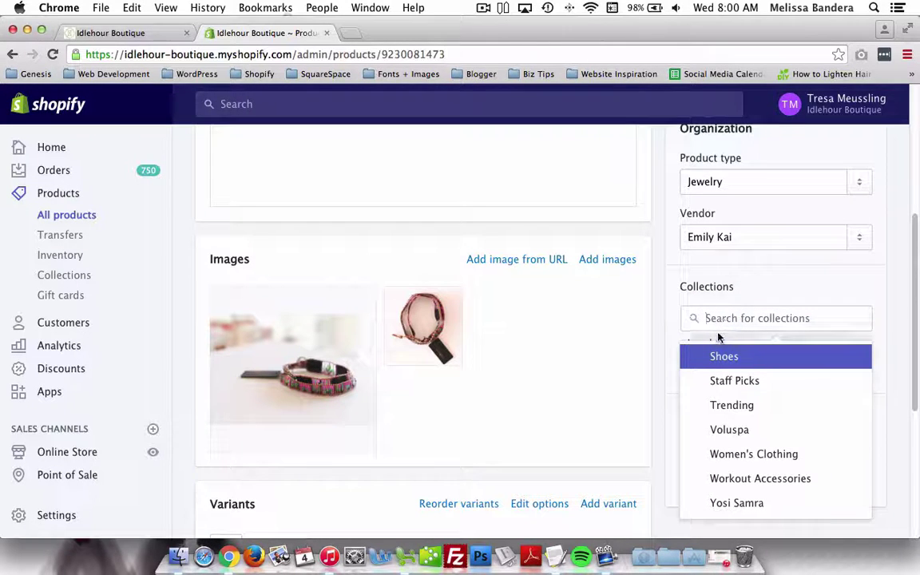
click(695, 408)
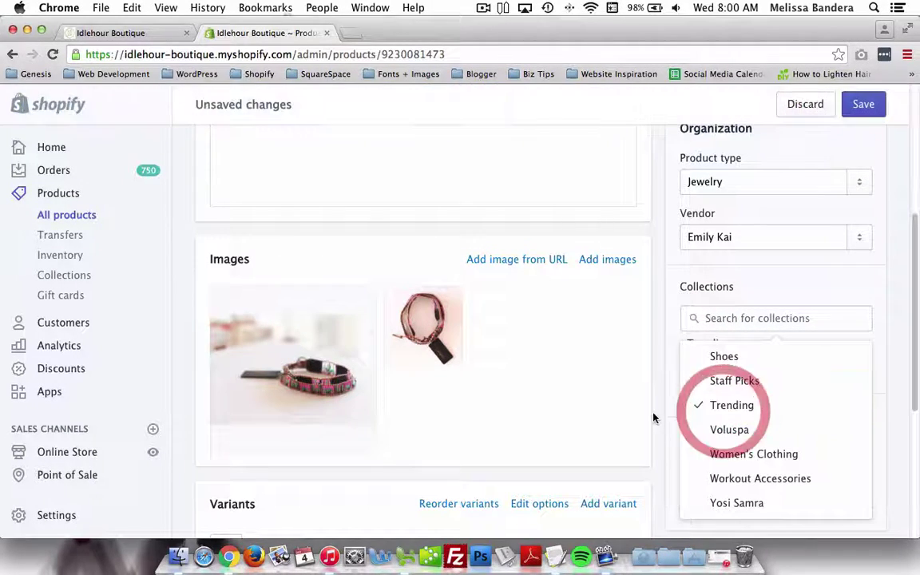
click(866, 107)
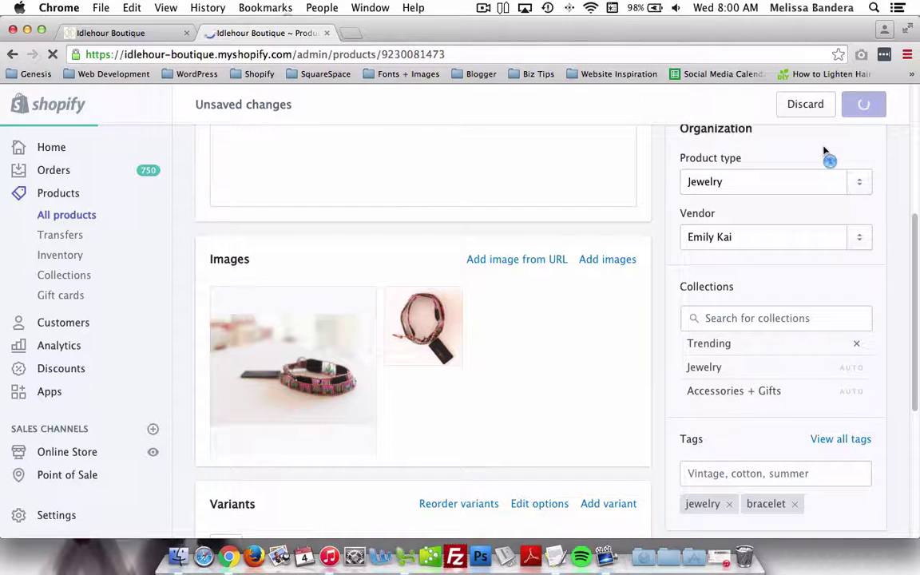
Switch to the live store and open the Trending collection through the homepage's What's Trending banner
click(113, 36)
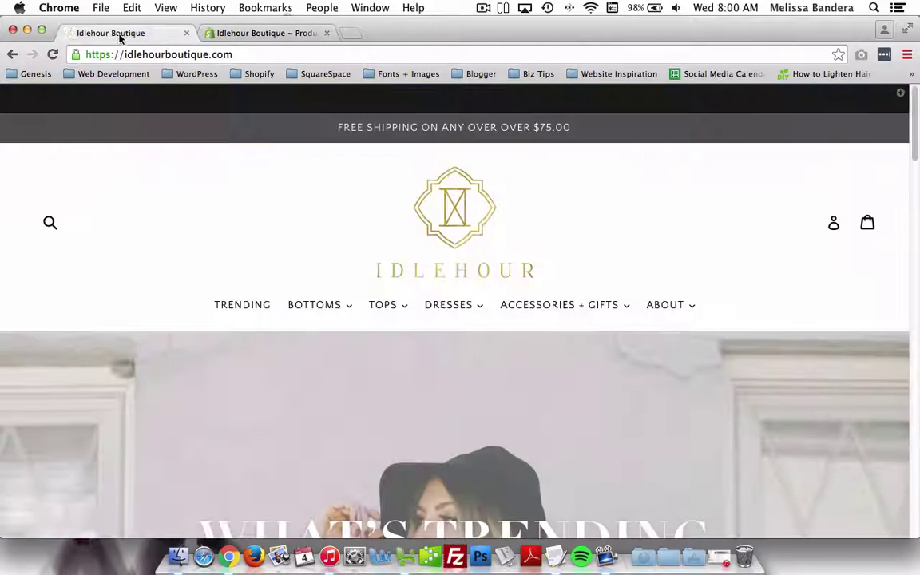
scroll(138, 168, down, 4)
click(442, 449)
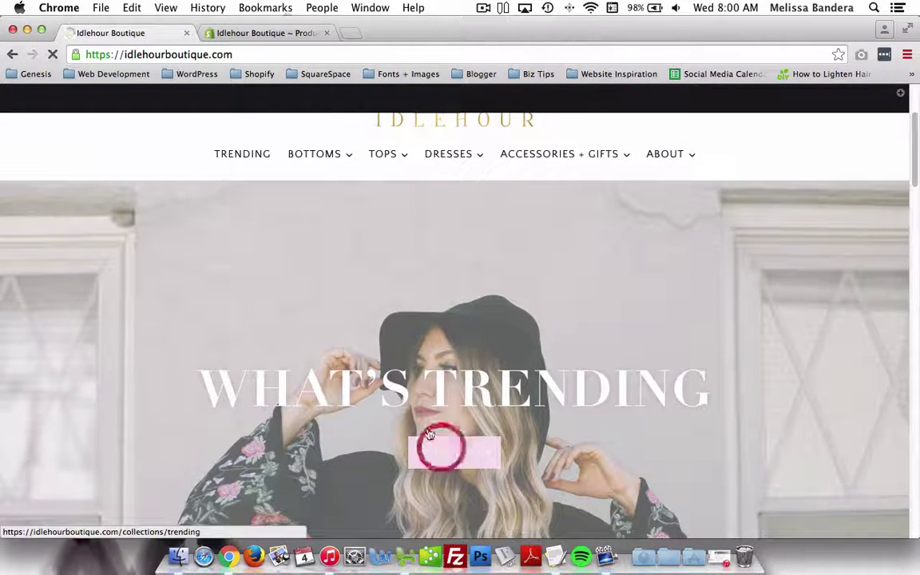
scroll(346, 329, down, 4)
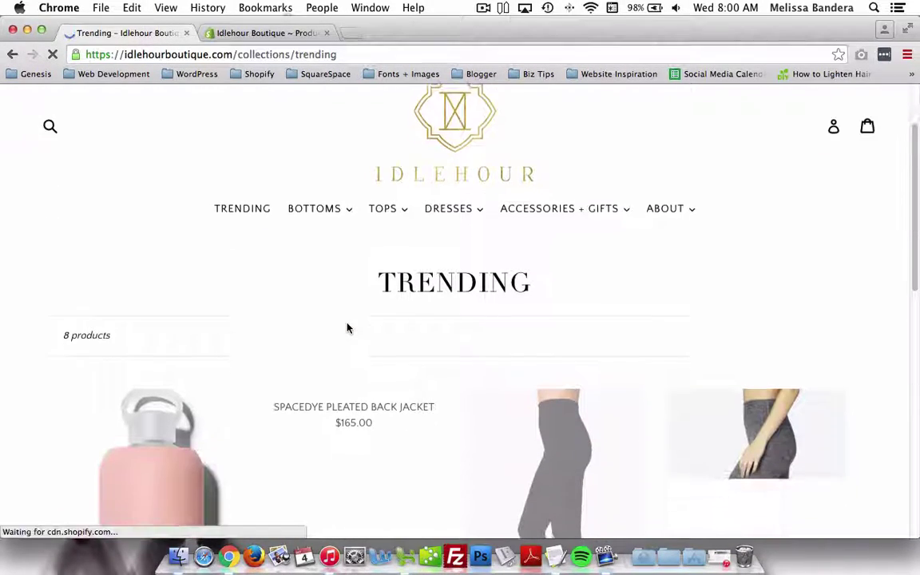
Switch back to the product in the Shopify admin, remove the Beaded Wrap Bracelet from the Trending collection and save the product
scroll(347, 329, down, 10)
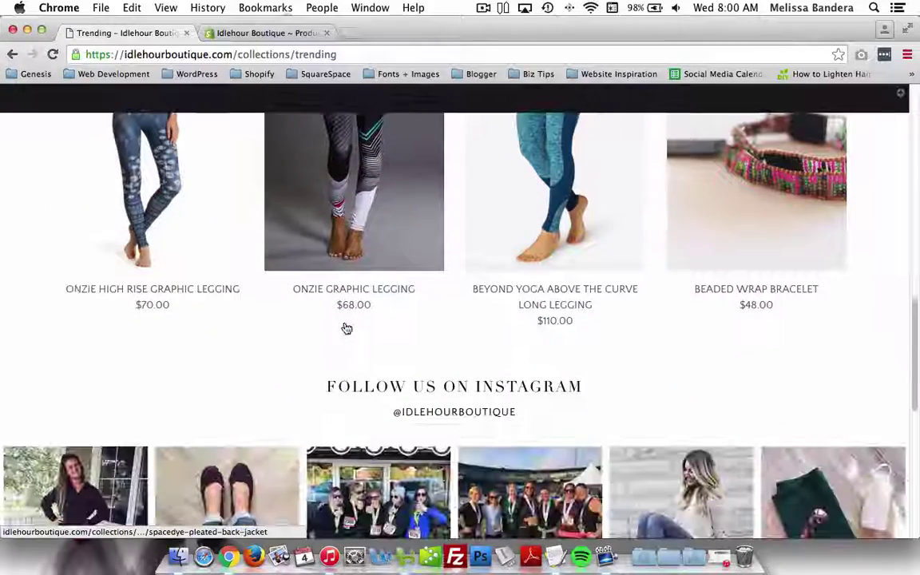
scroll(605, 340, up, 3)
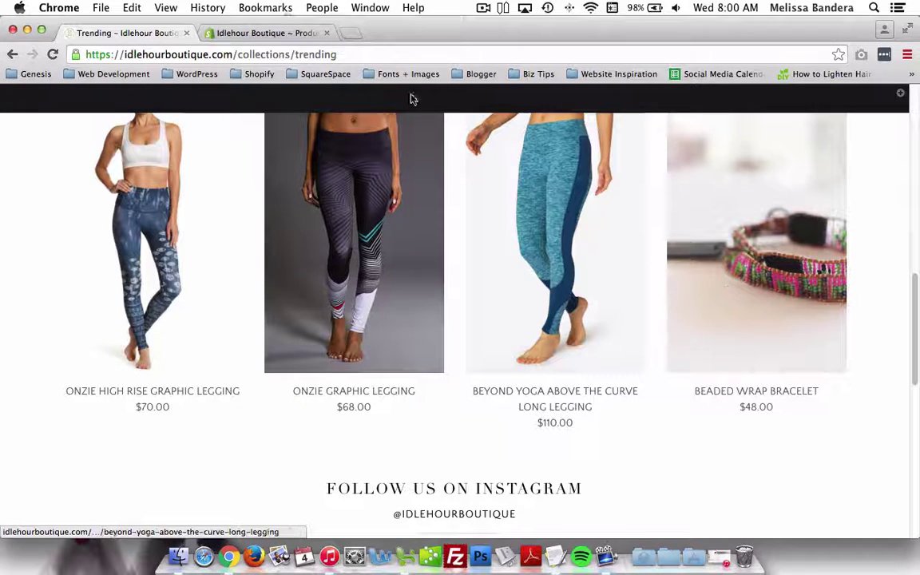
click(267, 34)
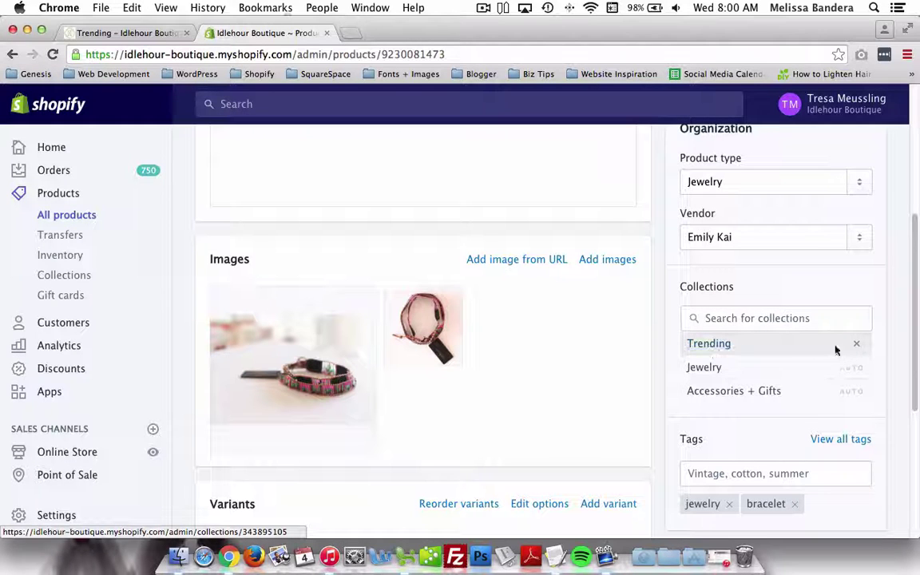
click(857, 345)
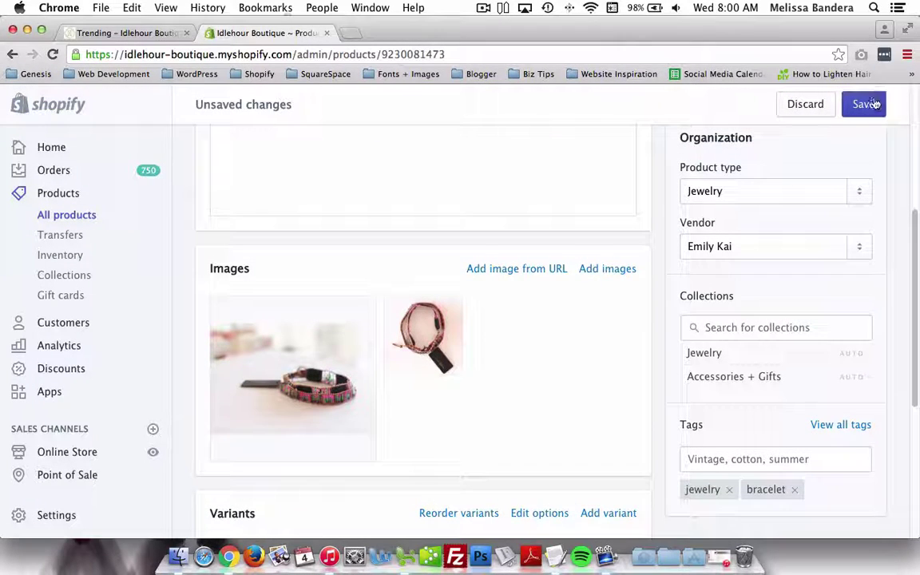
click(867, 103)
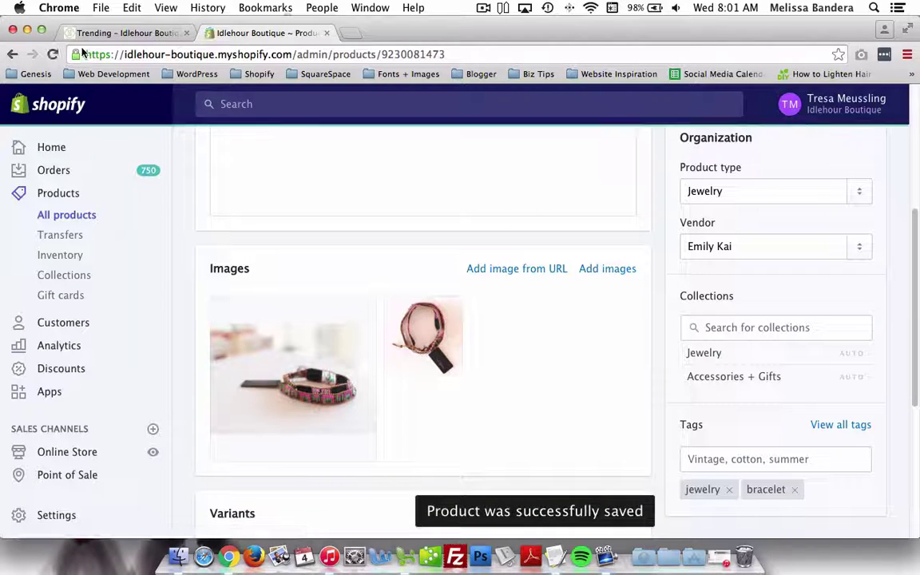
Reload the Trending collection page on the live store and look through its products to check for the Beaded Wrap Bracelet
click(77, 36)
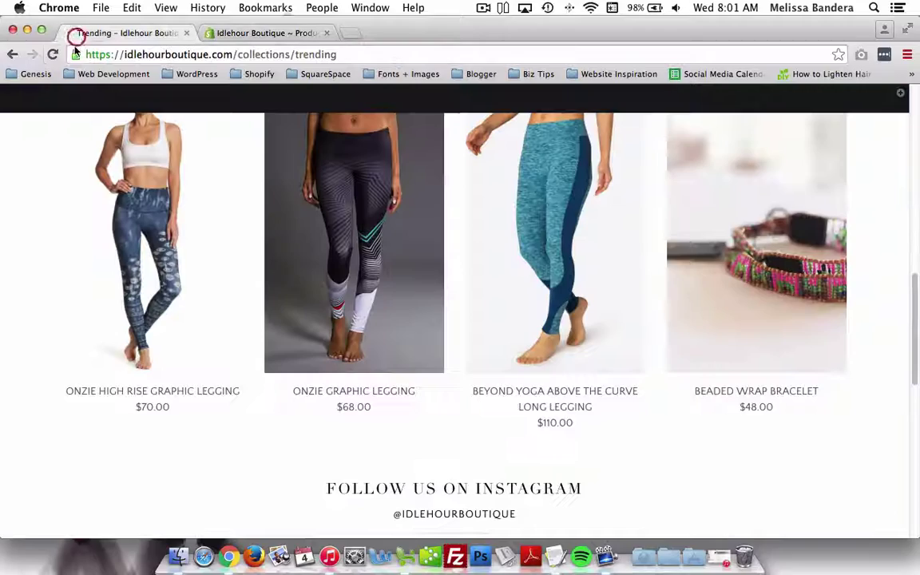
click(52, 54)
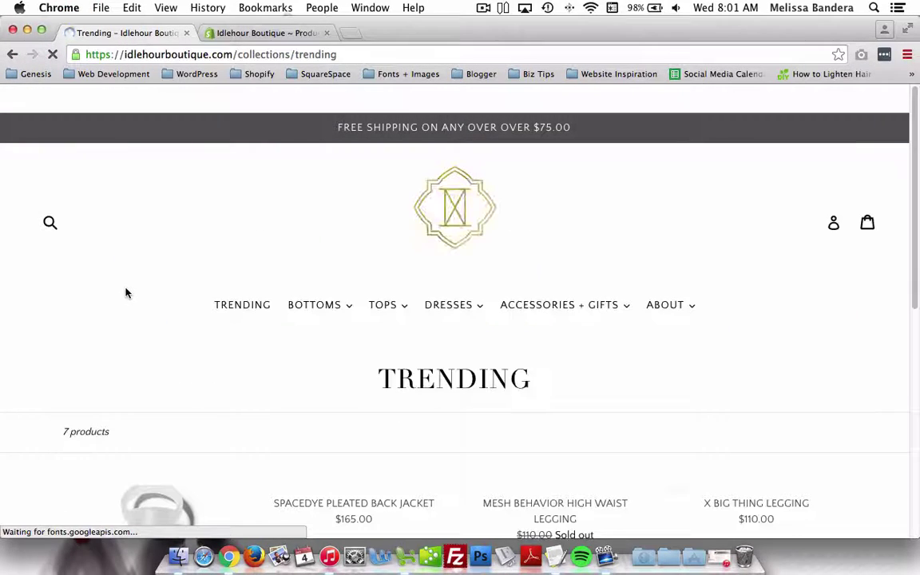
scroll(126, 295, down, 5)
scroll(126, 295, down, 3)
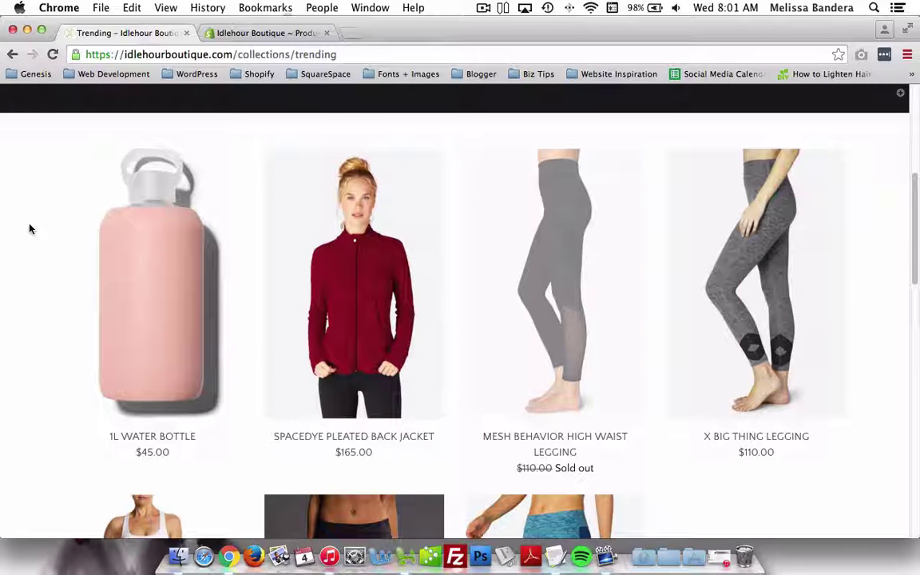
scroll(38, 254, down, 1)
scroll(38, 254, down, 6)
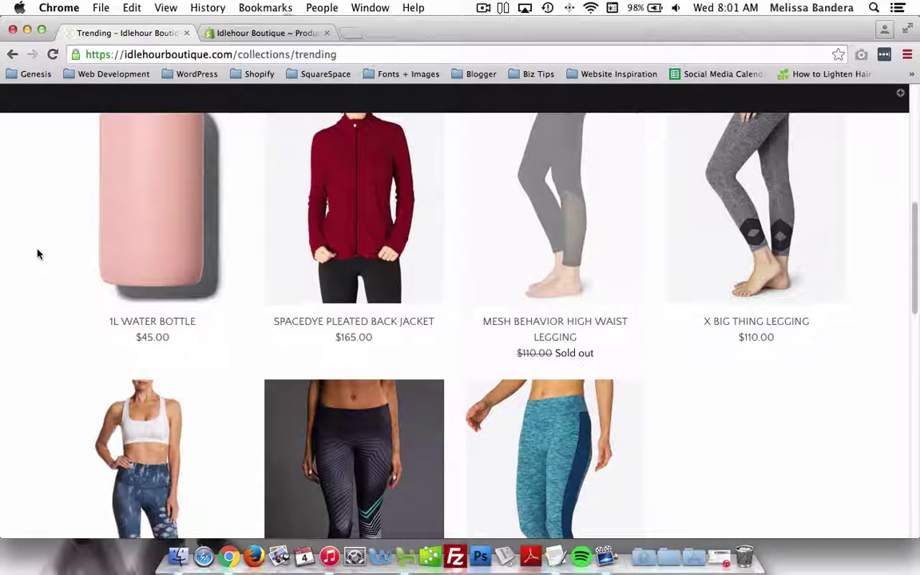